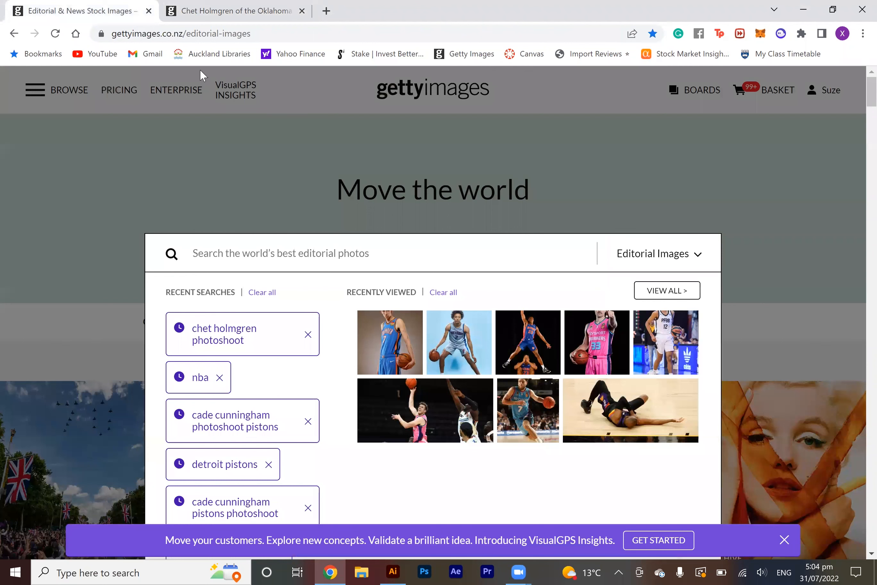
Copy the full-length Thunder player photo from the open Getty Images detail page.
left_click(282, 247)
left_click(184, 5)
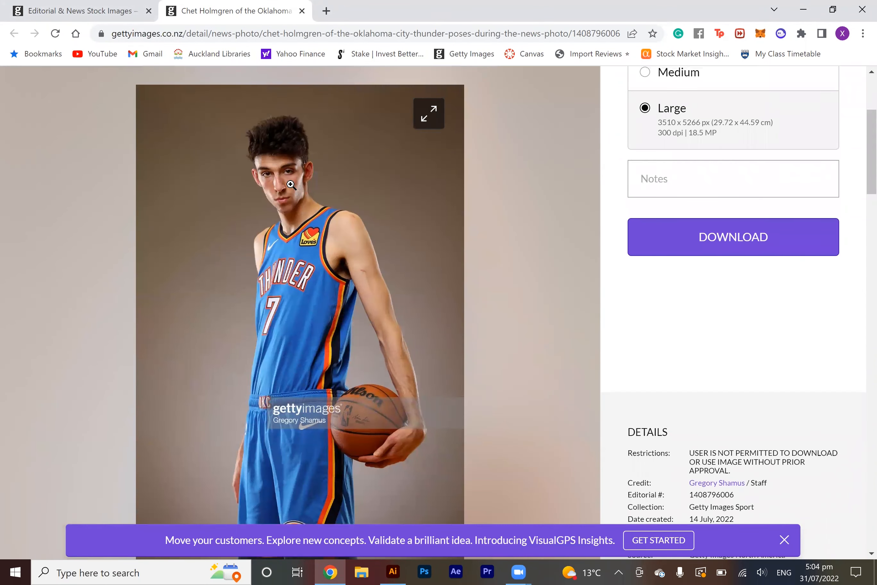
right_click(291, 184)
left_click(311, 224)
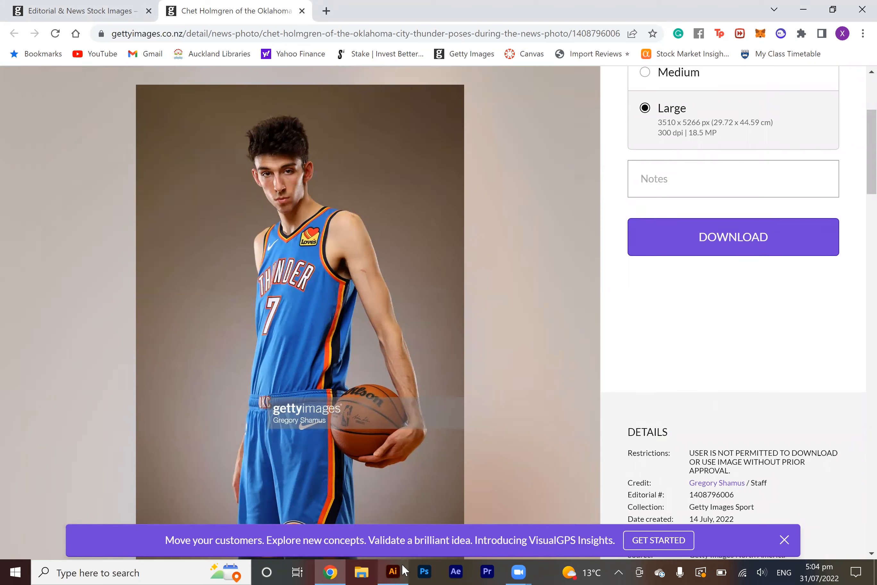
Switch to Illustrator and create a new document from the recent custom 18 x 18 in preset.
left_click(403, 570)
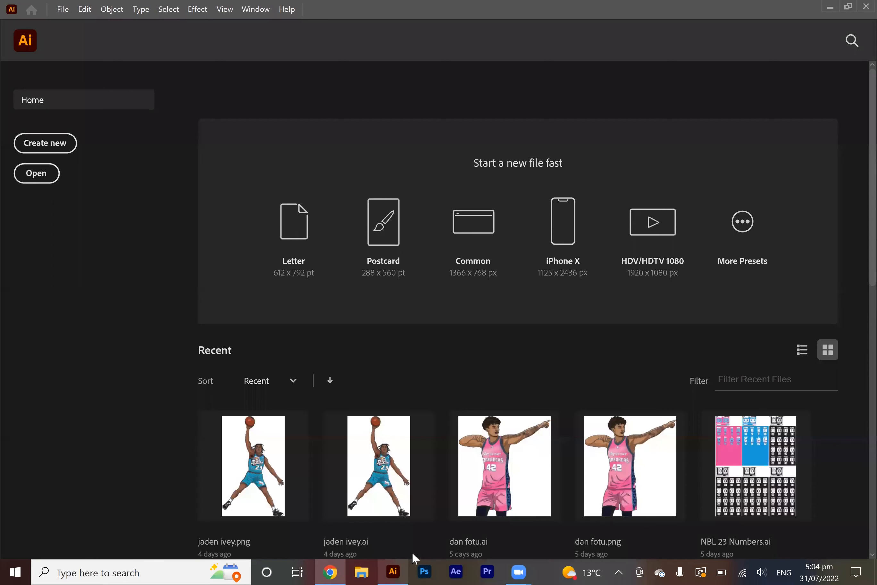
left_click(55, 144)
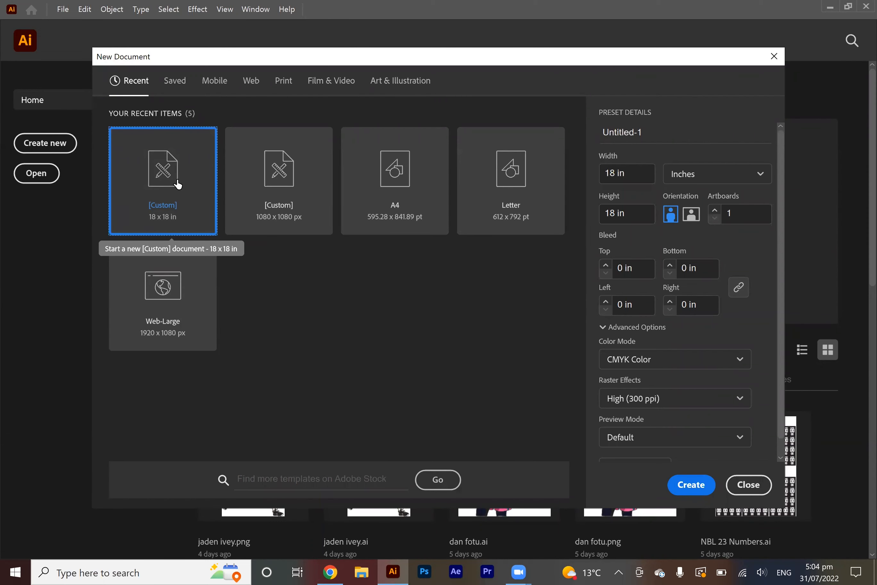
key("Escape")
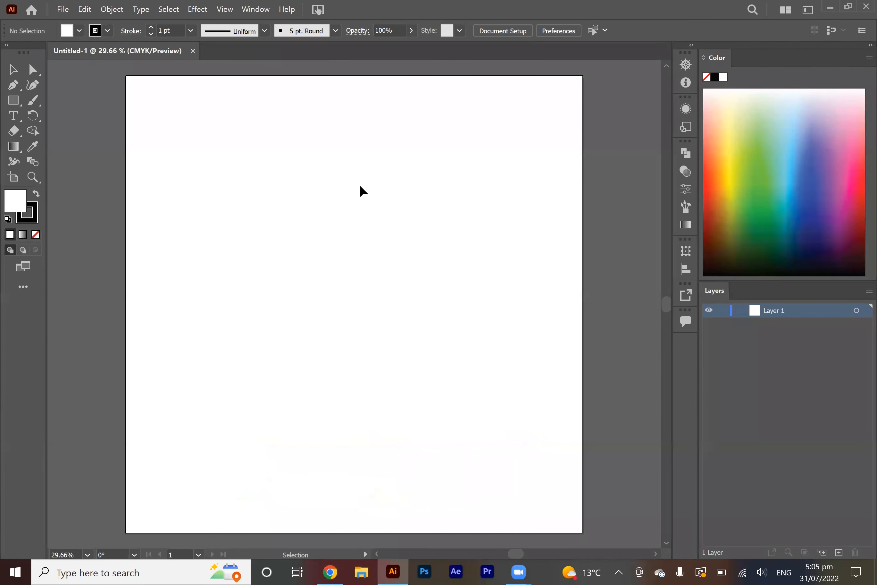
Paste the copied player photo onto the artboard.
scroll(361, 185, "down", 2)
scroll(360, 189, "down", 1)
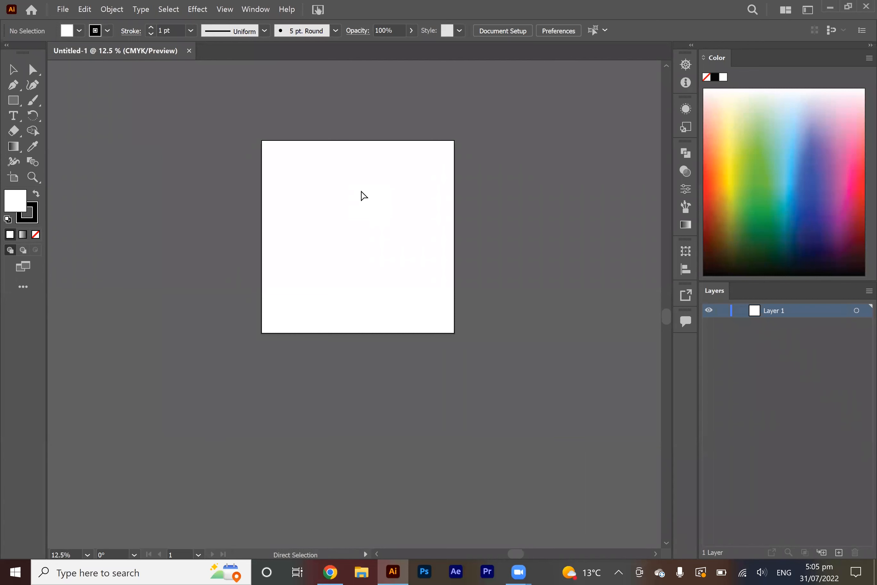
key("ctrl+v")
scroll(371, 196, "down", 3)
scroll(374, 199, "down", 1)
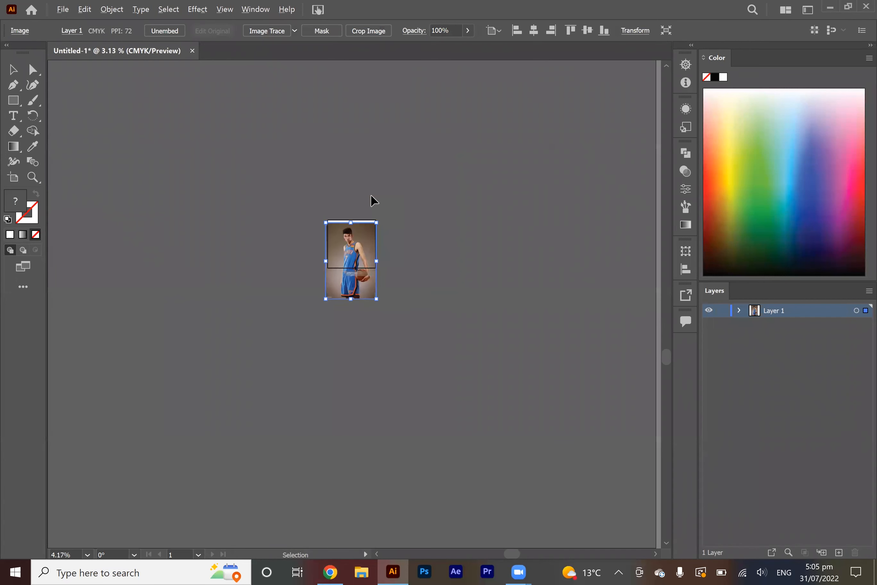
Enlarge the photo to about 56.5 x 84.8 in, position it so the head fills the artboard, and deselect it.
left_click_drag(351, 302, 368, 475)
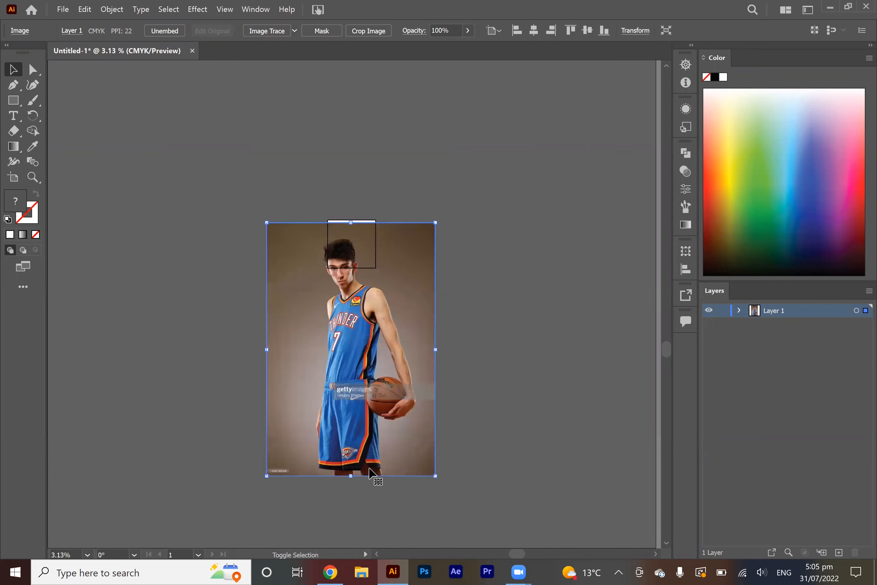
left_click_drag(364, 432, 371, 414)
left_click_drag(359, 457, 361, 430)
key("ctrl+shift+a")
scroll(358, 318, "up", 2)
scroll(359, 317, "down", 1)
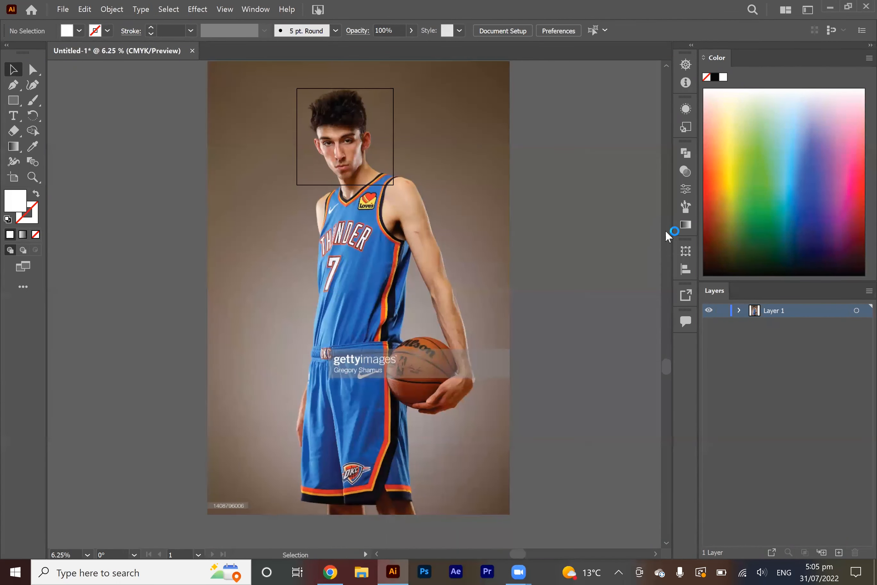
Start cropping the photo and trim both sides close to the player, to a width of about 35.3 in.
left_click(687, 189)
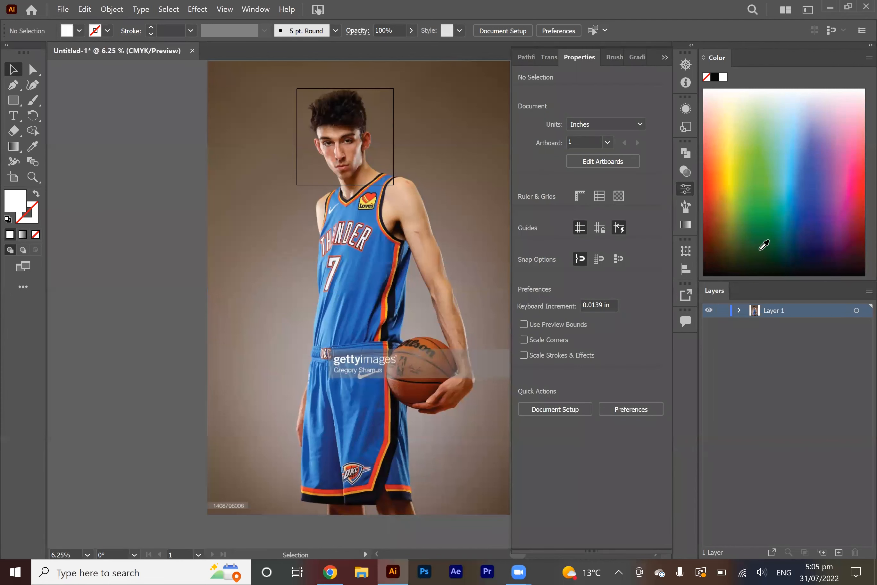
left_click(864, 310)
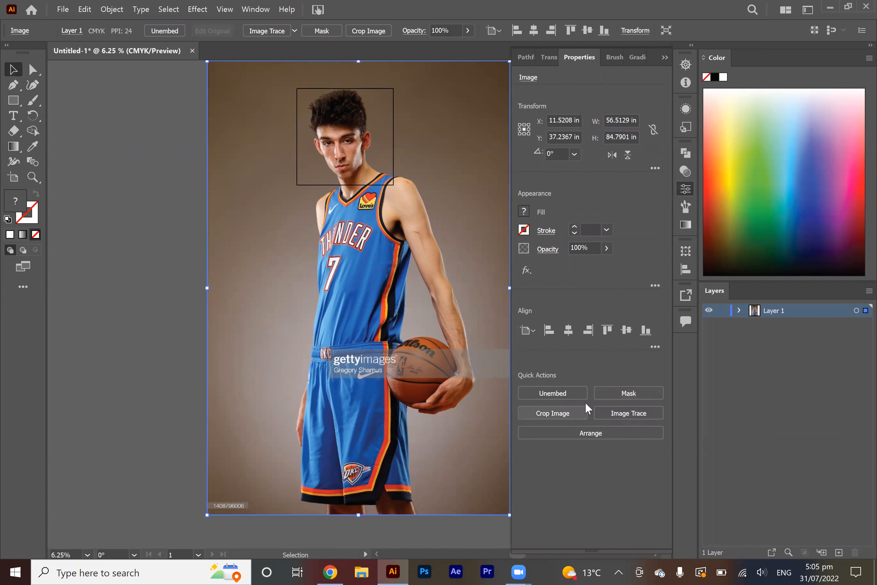
left_click(368, 30)
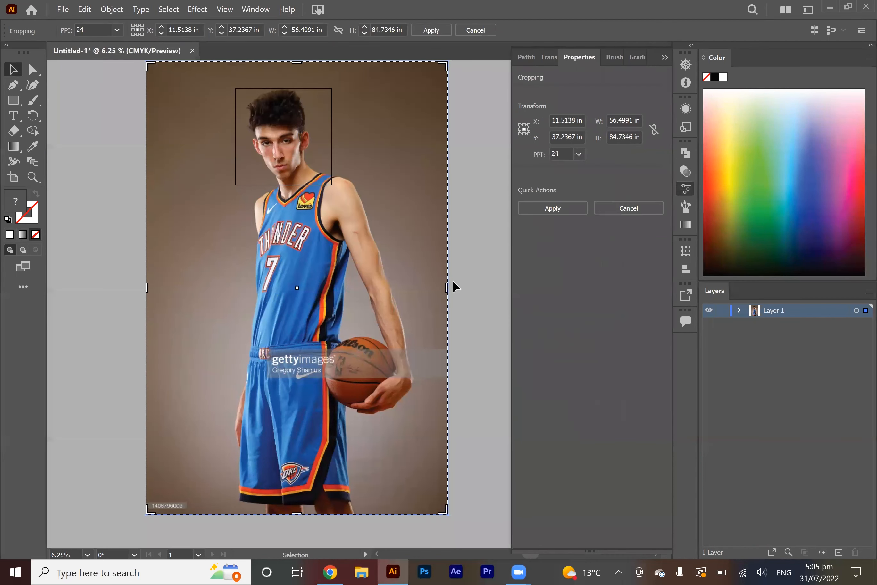
left_click_drag(448, 288, 420, 289)
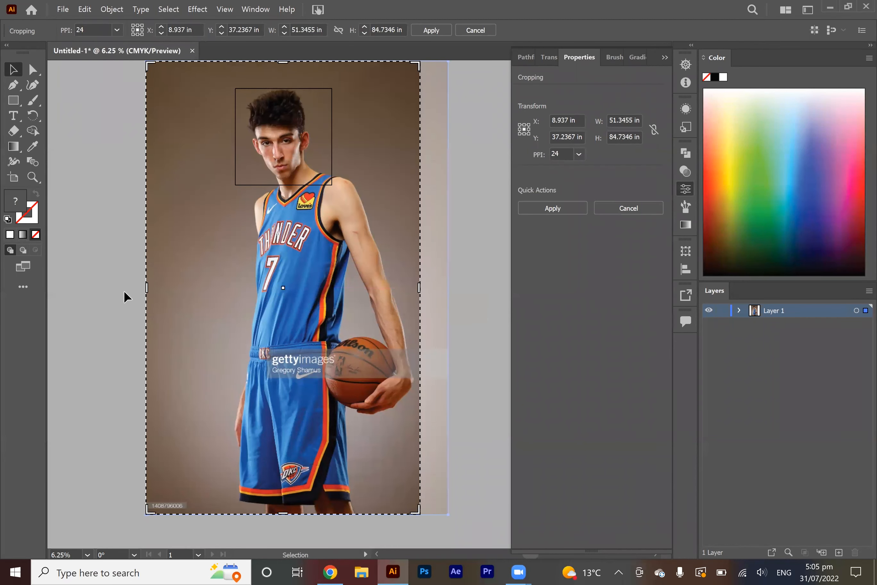
left_click_drag(145, 288, 232, 294)
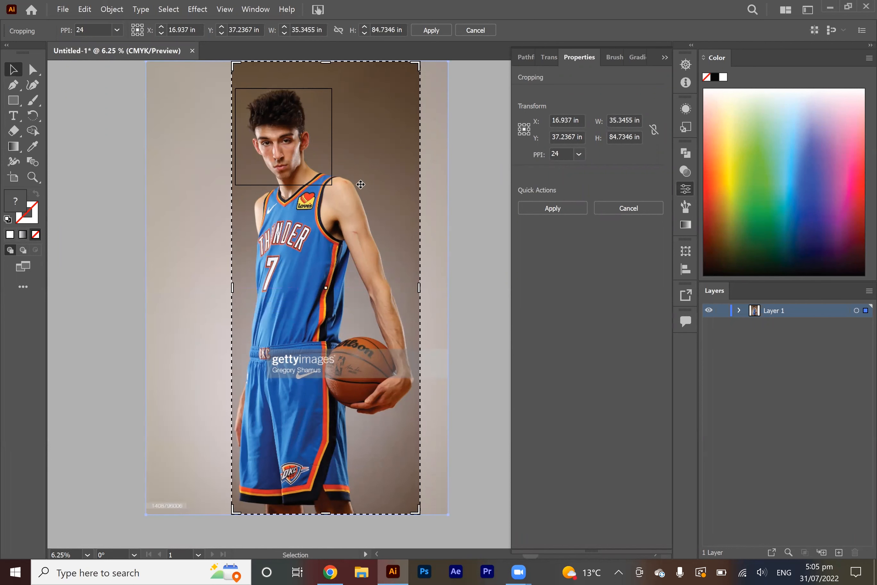
Trim the crop's upper edge to a height of about 80.7 in and apply the crop.
scroll(355, 181, "up", 1)
left_click_drag(330, 96, 330, 114)
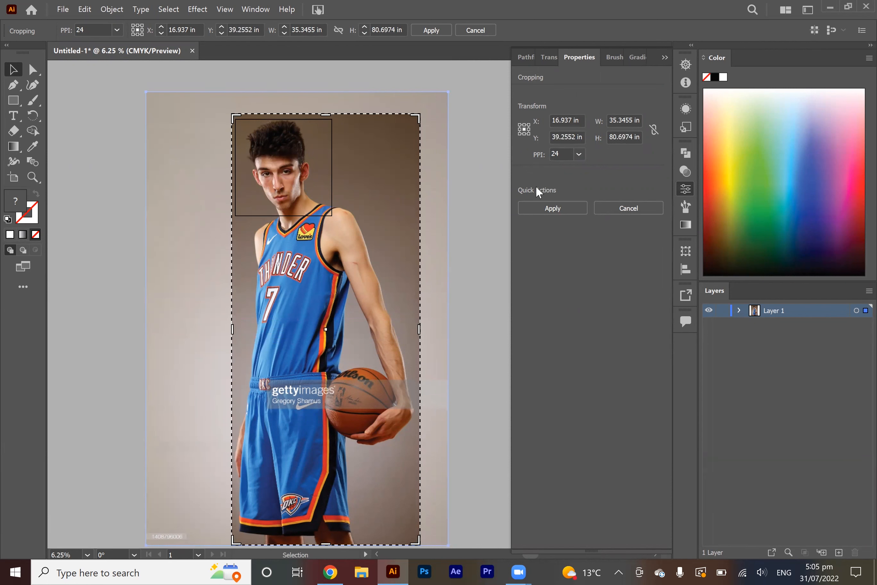
left_click(561, 209)
left_click(477, 230)
scroll(477, 232, "left", 4)
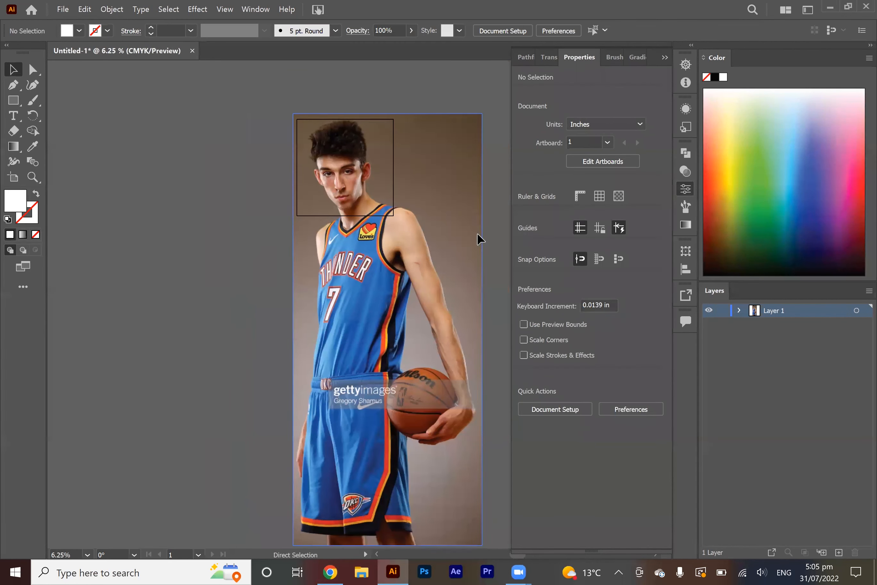
scroll(477, 233, "down", 3)
left_click(689, 191)
scroll(517, 195, "up", 1)
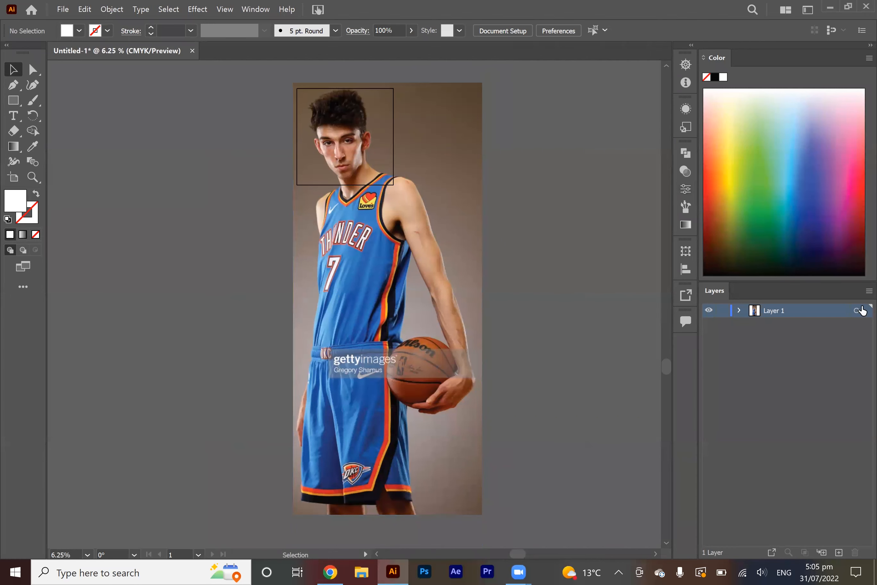
Reduce the cropped photo's opacity to 64% and deselect it.
left_click(857, 310)
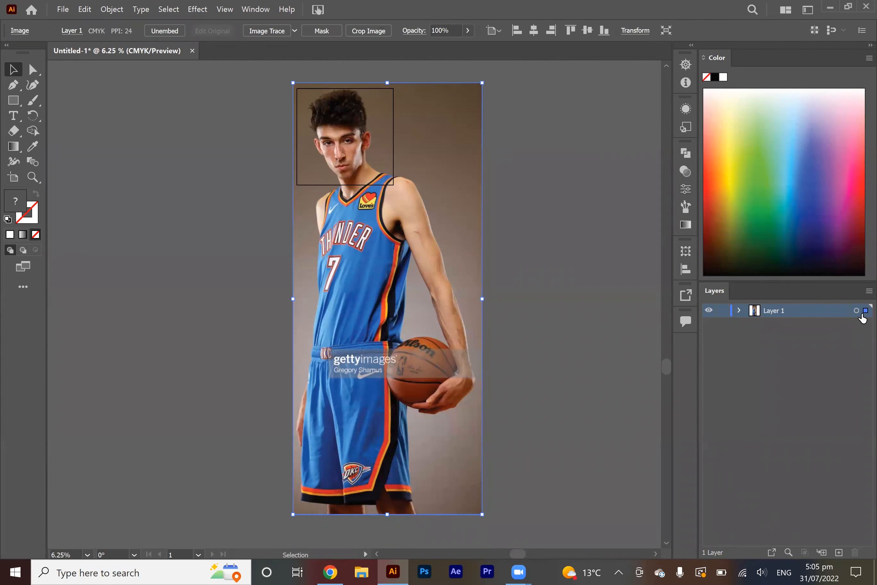
left_click(687, 173)
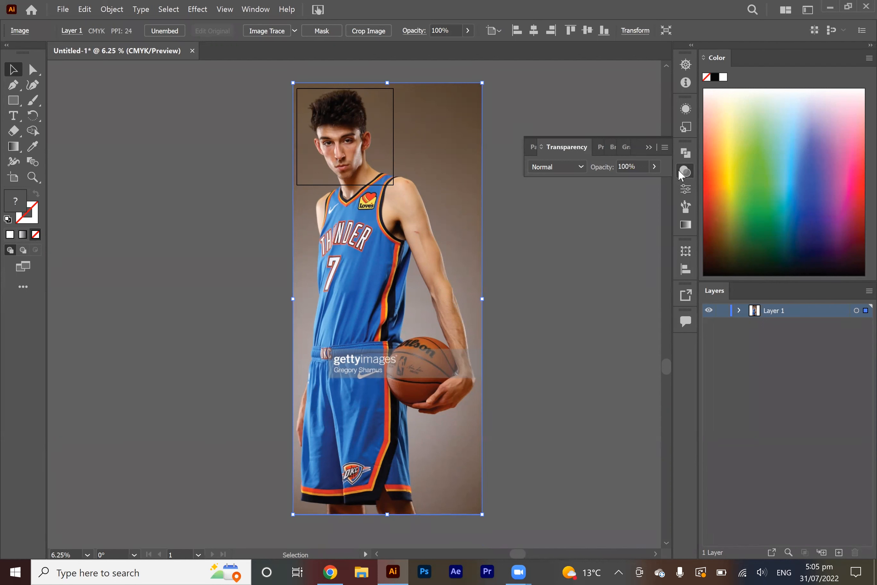
left_click(654, 168)
left_click_drag(630, 182, 634, 182)
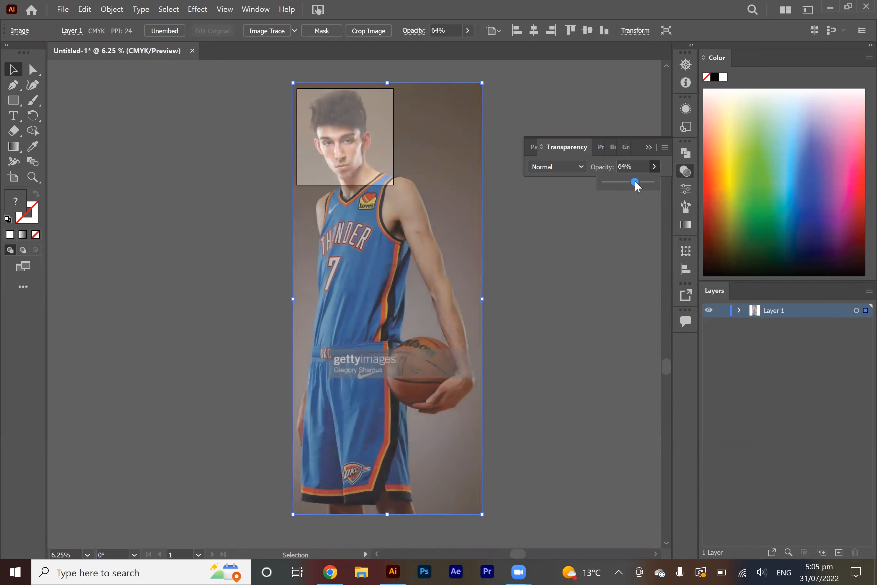
left_click(687, 168)
left_click(687, 168)
left_click(576, 200)
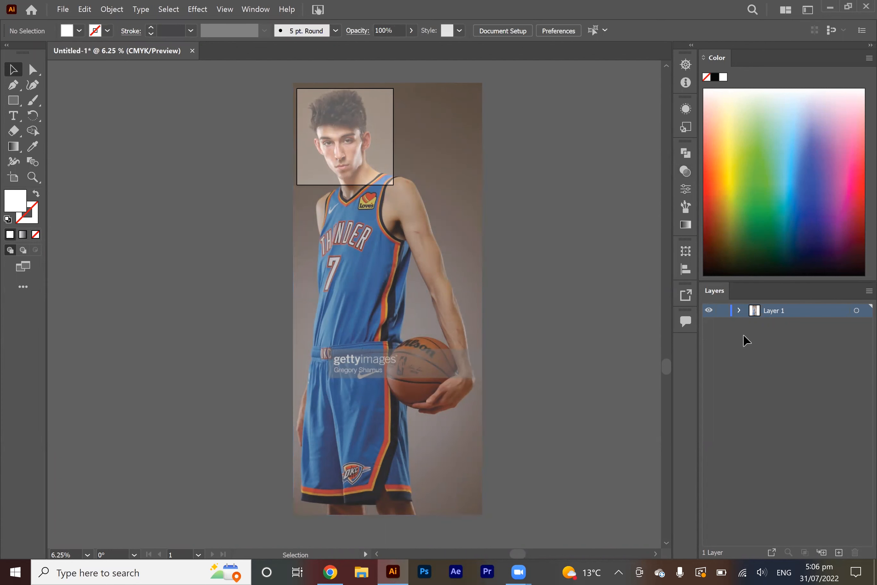
Add a new layer above the photo and paint a short white Paintbrush stroke beside the head on Layer 1.
left_click(839, 552)
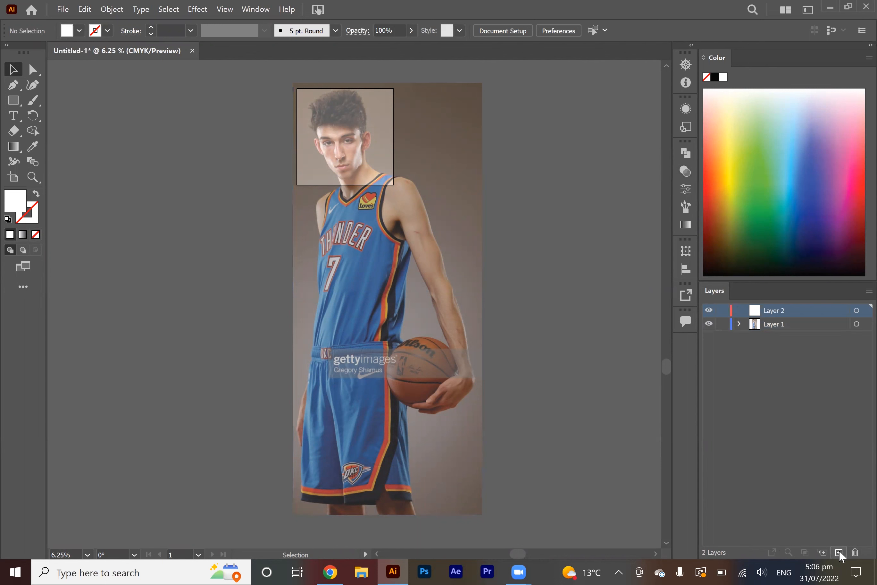
left_click(832, 324)
key("b")
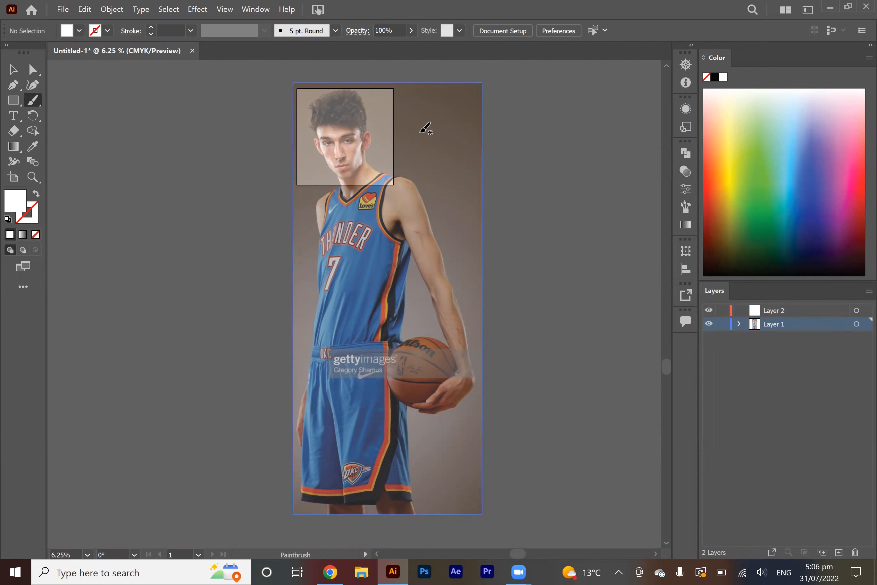
left_click_drag(415, 121, 422, 135)
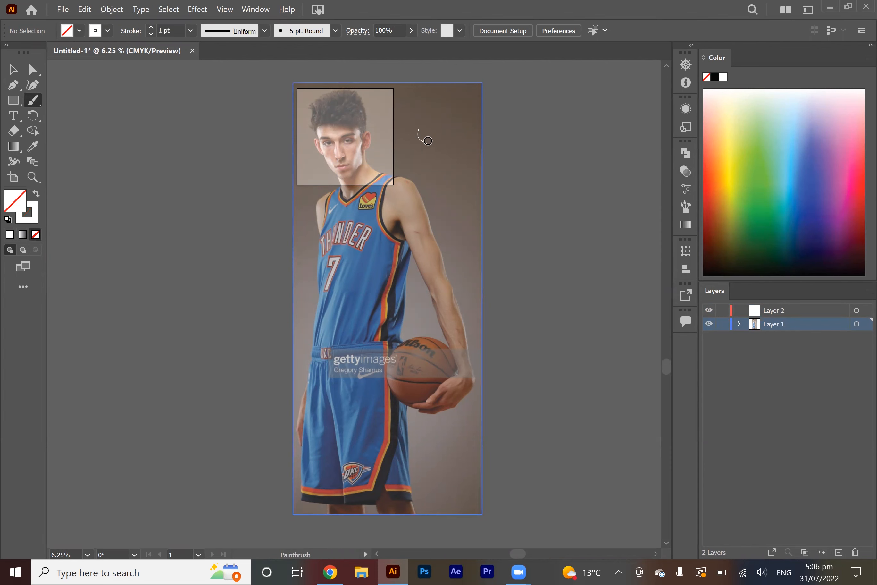
Try a purple Paintbrush stroke on Layer 1 above the shoulder and undo it.
scroll(421, 135, "up", 6)
left_click(37, 221)
left_click(836, 221)
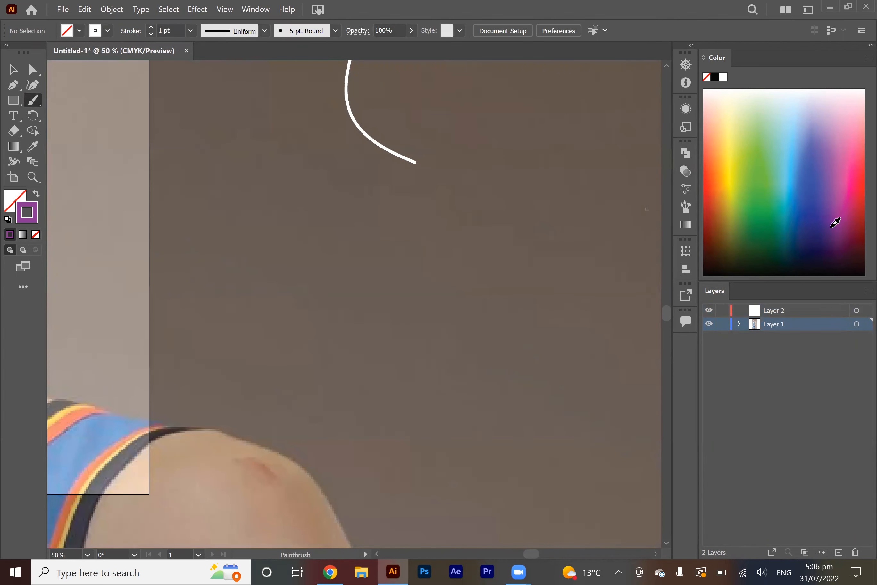
mouse_move(370, 229)
left_mouse_down()
mouse_move(442, 279)
mouse_move(470, 220)
left_mouse_up()
key("ctrl+z")
key("ctrl+z")
Make Layer 2 the active layer and set the brush stroke weight to 0.75 pt.
scroll(584, 260, "down", 3)
left_click(783, 314)
scroll(261, 182, "up", 2)
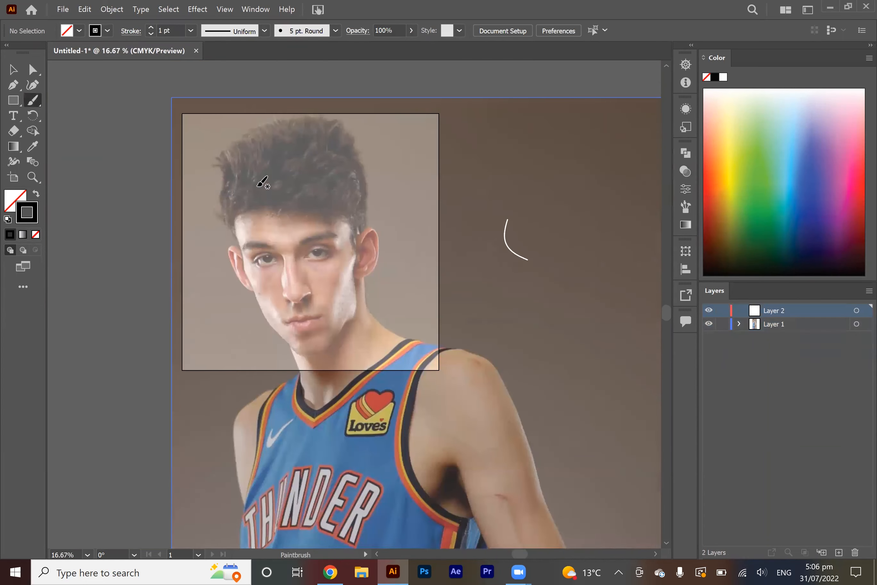
scroll(211, 187, "up", 2)
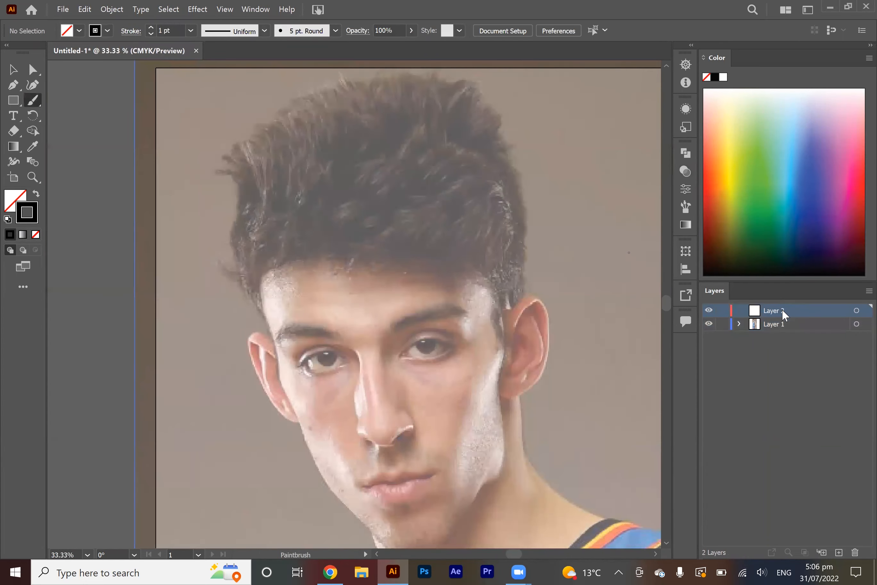
scroll(396, 241, "up", 3)
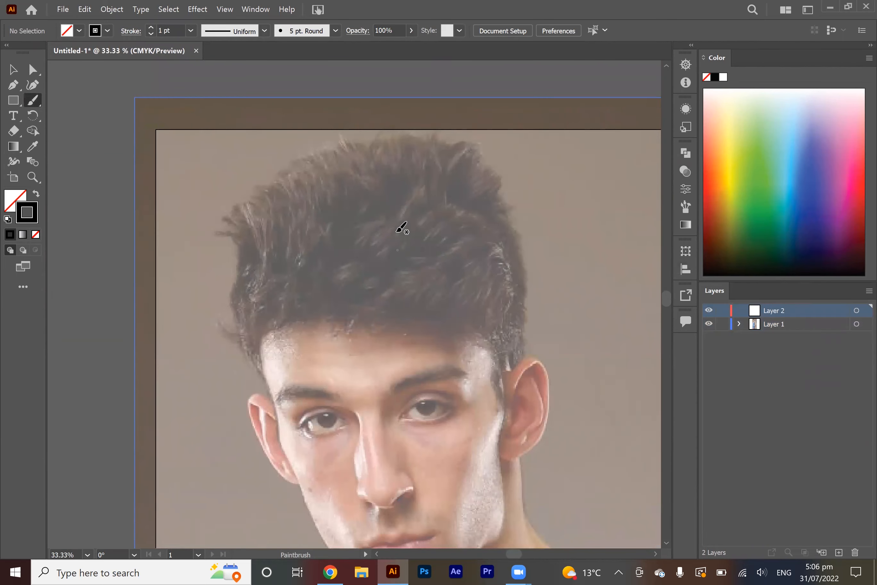
left_click(151, 35)
Try black Paintbrush strokes across the hair, accepting the Paintbrush options in between, and undo the strokes.
mouse_move(356, 185)
left_mouse_down()
mouse_move(336, 212)
mouse_move(345, 224)
left_mouse_up()
key("ctrl+z")
scroll(343, 215, "up", 1, "alt")
scroll(417, 180, "up", 1)
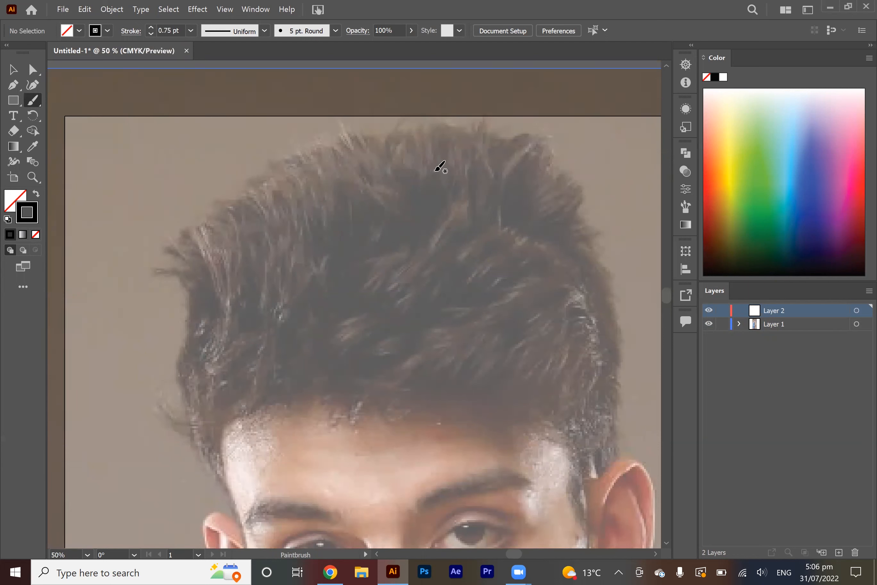
key("Return")
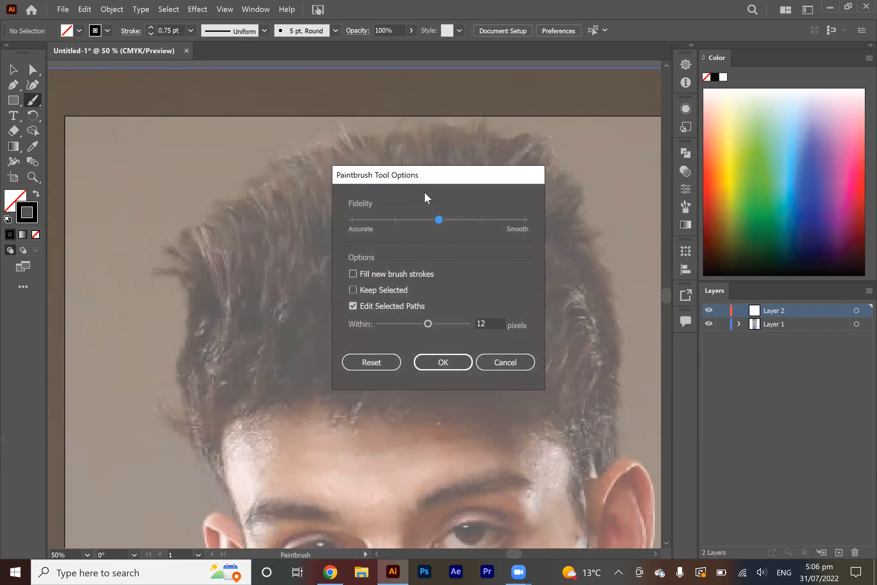
left_click(447, 363)
mouse_move(157, 188)
left_mouse_down()
mouse_move(204, 216)
mouse_move(383, 260)
mouse_move(455, 300)
left_mouse_up()
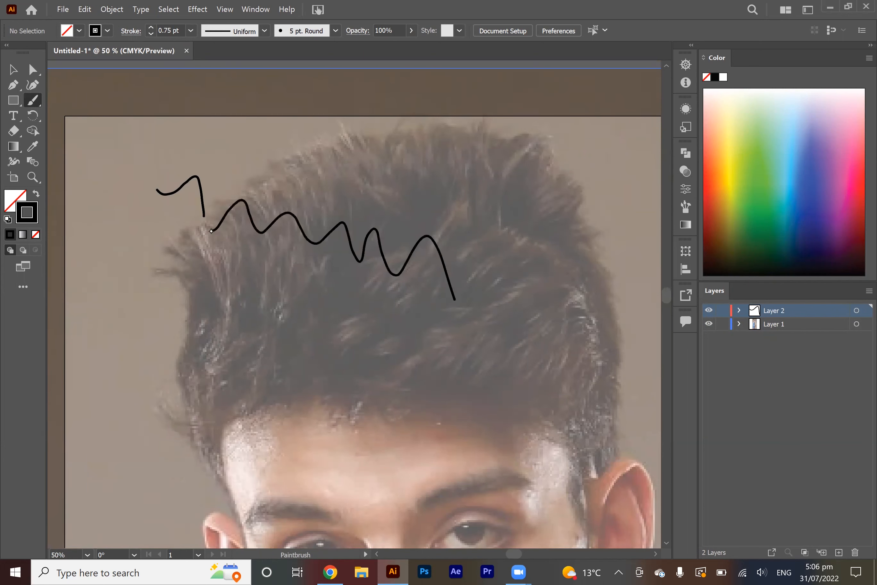
scroll(375, 232, "up", 5)
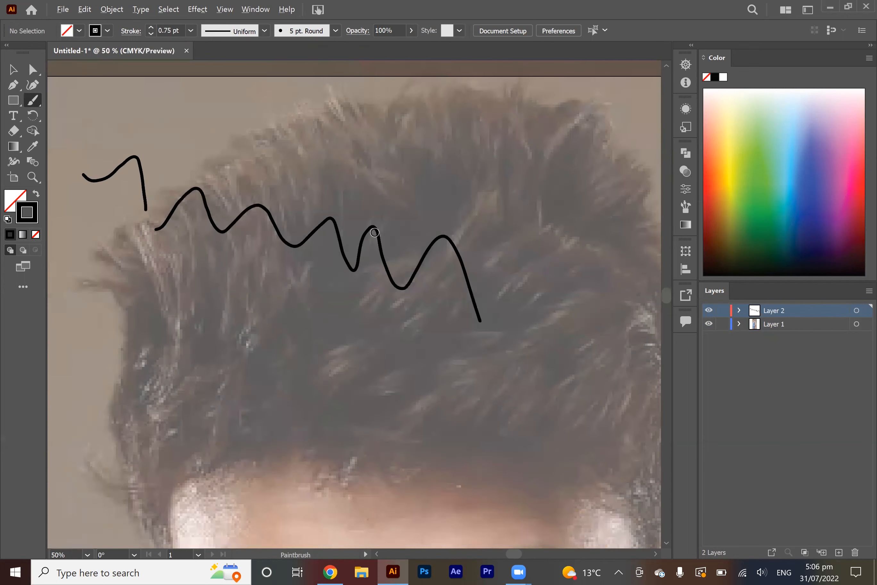
scroll(293, 331, "down", 5)
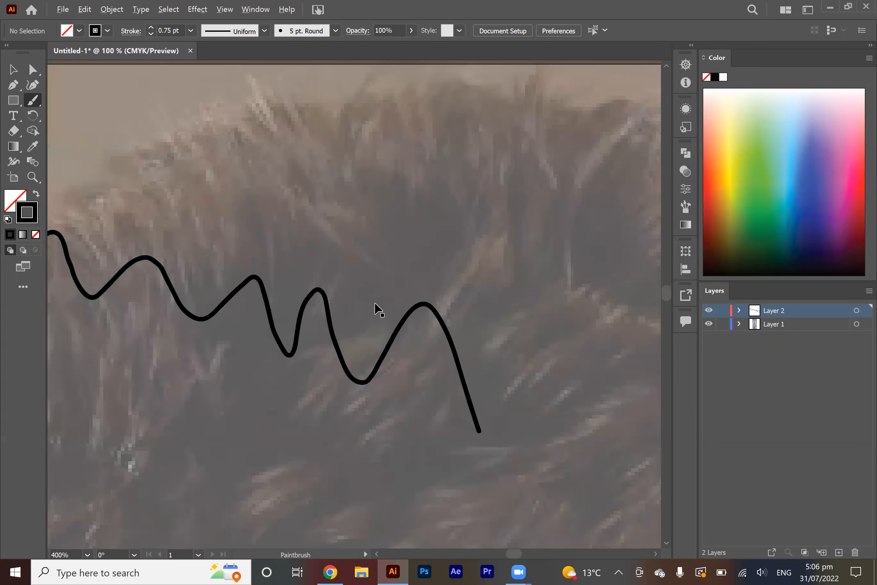
key("ctrl+z")
key("ctrl+z")
Set the Paintbrush fidelity to its smoothest setting and accept the options.
key("Return")
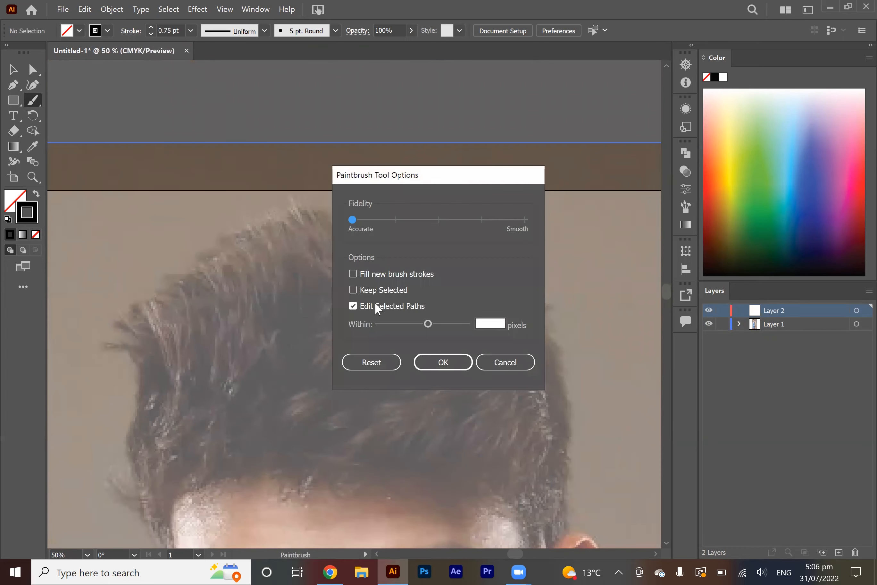
key("Right")
key("Right")
key("Right")
key("Right")
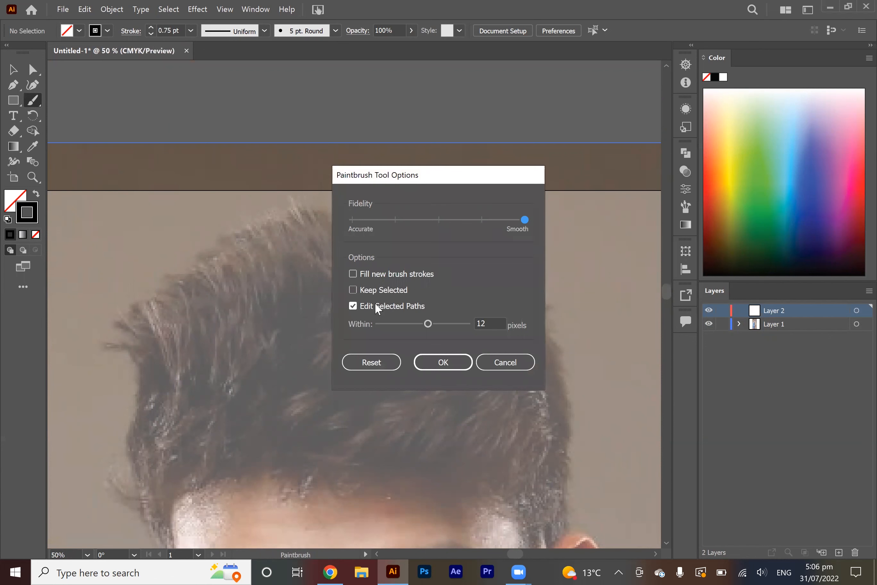
key("Return")
Try a wavy black Paintbrush stroke across the hair and delete it.
mouse_move(220, 279)
left_mouse_down()
mouse_move(259, 337)
mouse_move(335, 335)
mouse_move(469, 304)
mouse_move(501, 368)
left_mouse_up()
scroll(238, 343, "up", 3)
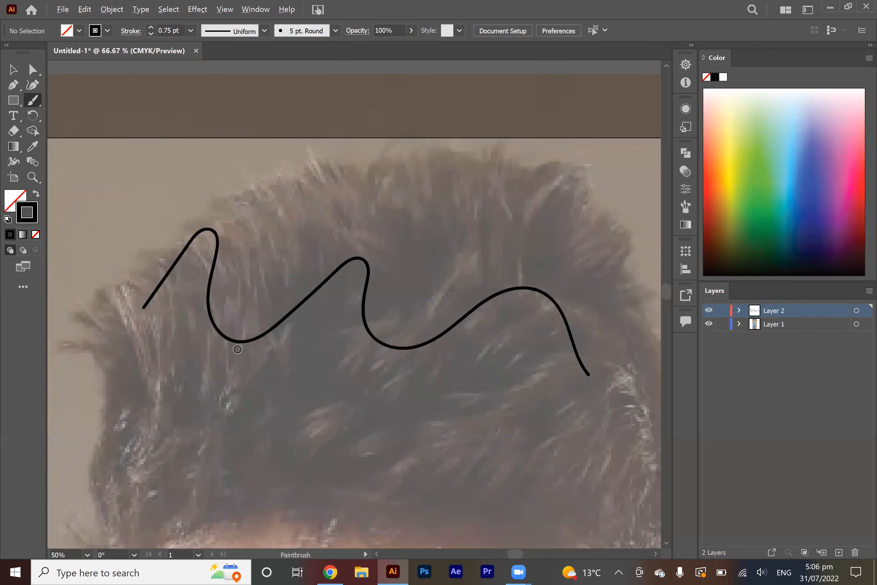
scroll(264, 320, "down", 2)
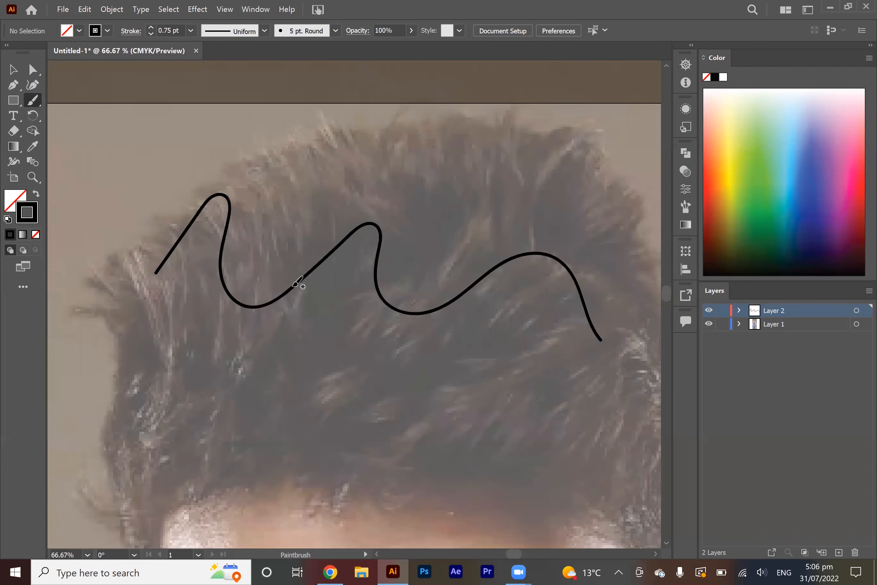
scroll(297, 284, "down", 1)
key("a")
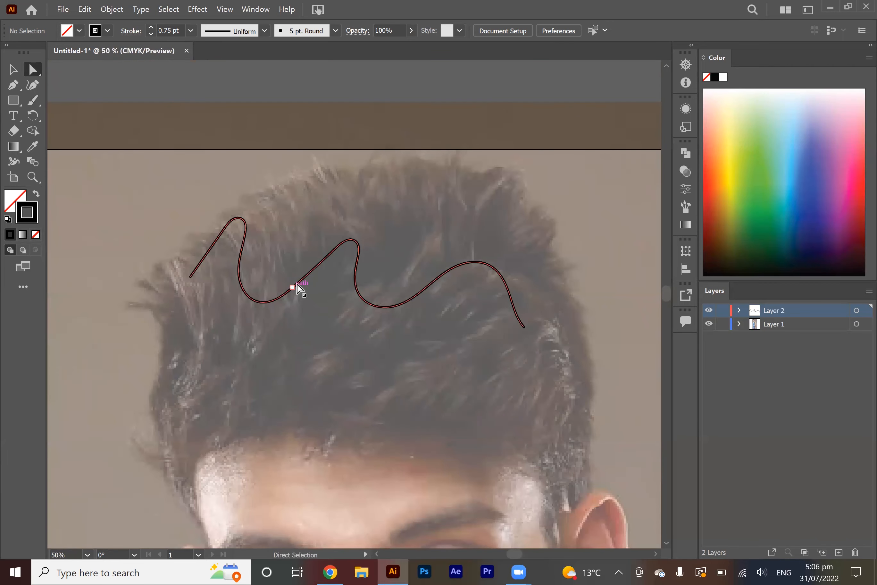
left_click(300, 285)
key("Delete")
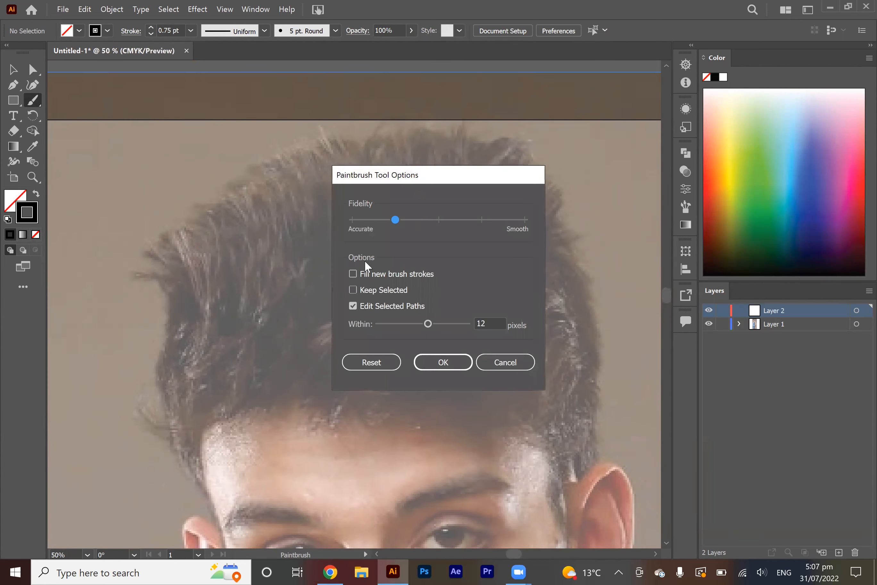
Set the Paintbrush fidelity one notch above Accurate and trace the hair's outer contour from one temple over the crown to the opposite ear.
key("Return")
scroll(364, 238, "down", 1)
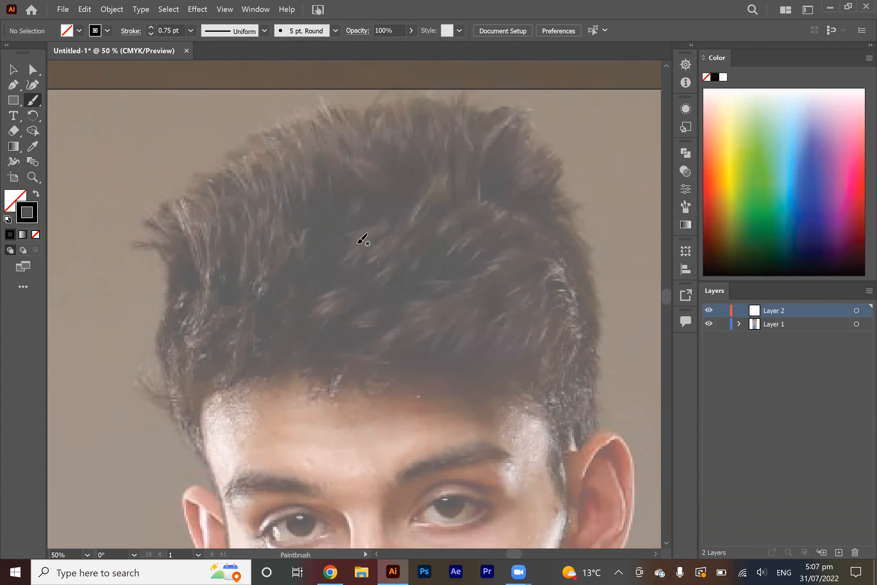
mouse_move(211, 483)
left_mouse_down()
mouse_move(177, 416)
mouse_move(145, 385)
mouse_move(162, 384)
mouse_move(156, 351)
mouse_move(169, 274)
mouse_move(164, 256)
mouse_move(141, 243)
mouse_move(234, 157)
left_mouse_up()
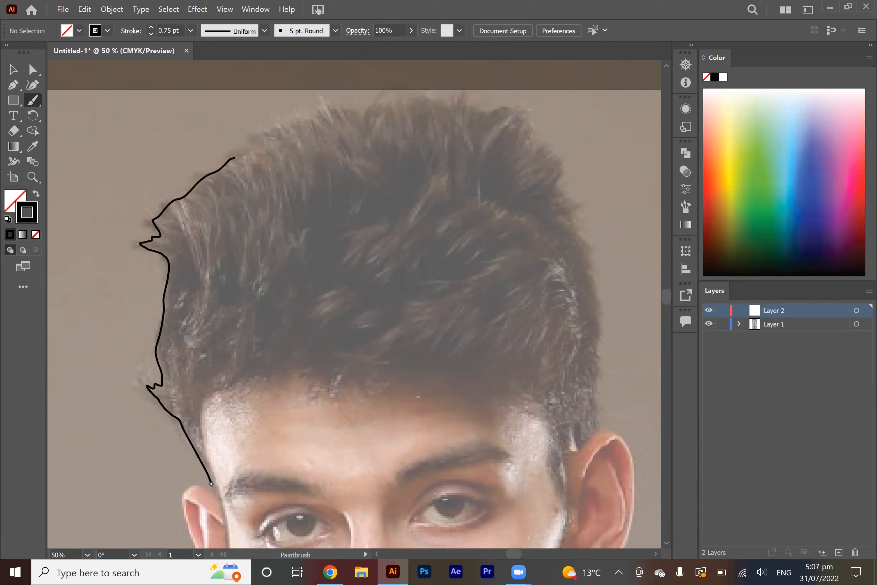
left_click_drag(347, 107, 404, 93)
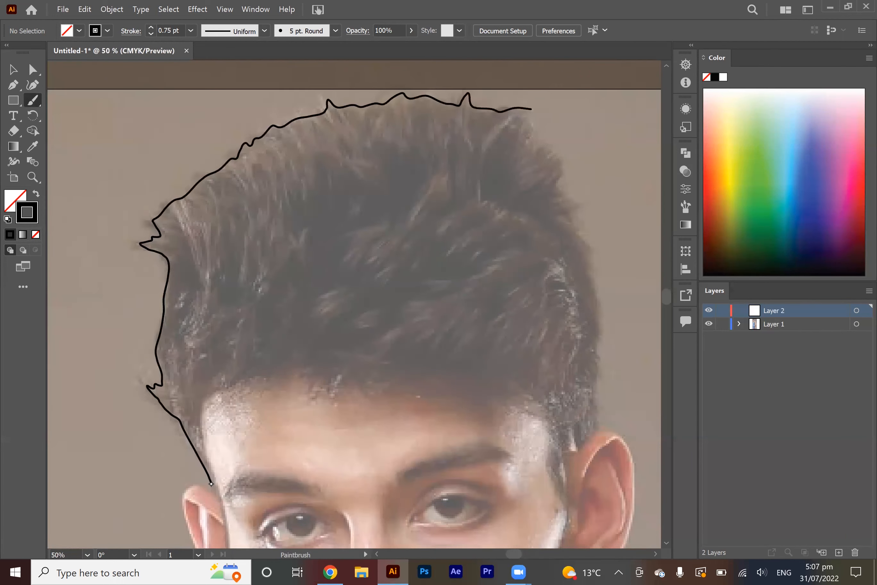
left_click_drag(559, 174, 583, 223)
left_click_drag(587, 259, 602, 436)
Set the brush stroke weight to 1 pt and trace both ears and the face contour down around the chin.
scroll(237, 254, "down", 3)
scroll(237, 254, "up", 1)
double_click(32, 100)
left_click(151, 28)
scroll(526, 228, "up", 2)
mouse_move(414, 160)
left_mouse_down()
mouse_move(488, 259)
mouse_move(389, 338)
left_mouse_up()
scroll(434, 302, "down", 2)
scroll(211, 321, "up", 3)
left_click_drag(170, 113, 249, 365)
scroll(101, 188, "down", 2)
mouse_move(137, 151)
left_mouse_down()
mouse_move(230, 388)
mouse_move(268, 423)
left_mouse_up()
left_click_drag(318, 474, 484, 290)
scroll(420, 238, "down", 6)
Check the outline with the photo layer hidden and paint further contour strokes around the head and neck.
left_click(709, 324)
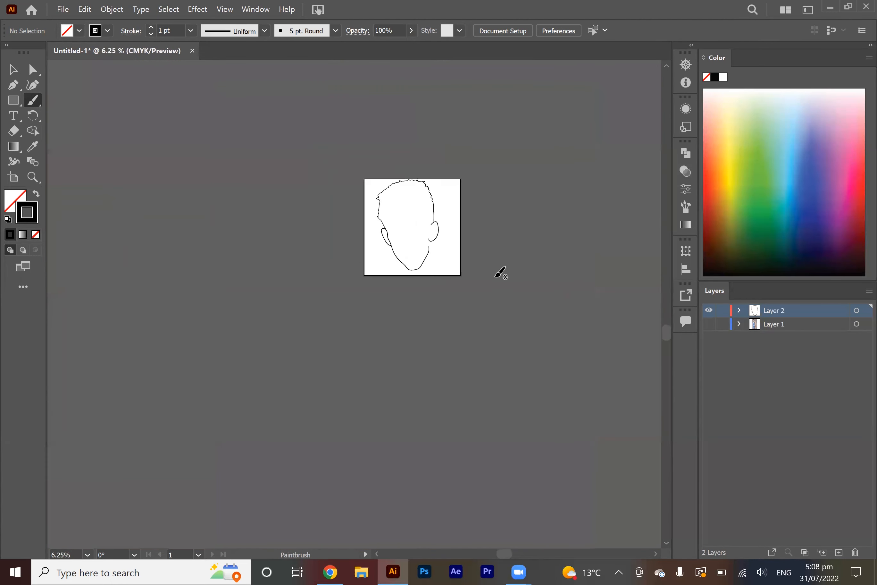
left_click(709, 324)
scroll(428, 256, "up", 6)
scroll(517, 231, "right", 1)
left_click_drag(409, 96, 424, 248)
mouse_move(417, 180)
left_mouse_down()
mouse_move(475, 246)
mouse_move(218, 389)
mouse_move(218, 380)
left_mouse_up()
left_click_drag(177, 278, 229, 394)
Nudge an anchor point of a traced contour stroke slightly and deselect the path.
scroll(170, 277, "up", 4)
key("a")
left_click_drag(214, 292, 213, 288)
scroll(311, 318, "down", 8)
left_click(604, 361)
scroll(319, 177, "up", 4)
Paint the hairline across the forehead, undoing the first attempt, and compare it with the photo layer hidden and shown.
key("b")
left_click_drag(178, 363, 464, 316)
key("ctrl+z")
mouse_move(519, 373)
left_mouse_down()
mouse_move(549, 400)
mouse_move(180, 431)
left_mouse_up()
scroll(358, 339, "down", 5)
left_click(709, 323)
left_click(709, 323)
Rework the hairline strokes with undos and a trial stroke, checking the head outline by toggling the photo layer's visibility.
scroll(490, 264, "up", 2)
key("ctrl+z")
key("ctrl+z")
mouse_move(521, 259)
left_mouse_down()
mouse_move(539, 341)
mouse_move(489, 238)
mouse_move(164, 260)
left_mouse_up()
key("ctrl+z")
scroll(450, 300, "down", 6)
left_click(708, 325)
scroll(438, 278, "up", 7)
left_click(709, 325)
scroll(358, 174, "down", 6)
left_click(709, 324)
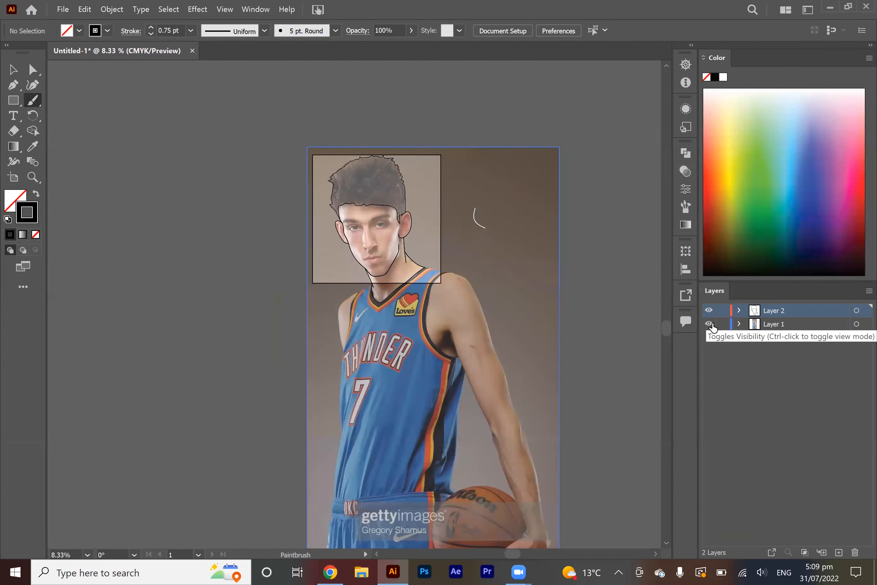
Pick up the 1 pt stroke from an existing path and trace the jersey's neckline and the armhole beside the Love's patch.
scroll(386, 340, "up", 2)
key("v")
left_click(332, 116)
key("b")
mouse_move(372, 94)
left_mouse_down()
mouse_move(457, 110)
mouse_move(410, 148)
mouse_move(422, 405)
mouse_move(506, 449)
left_mouse_up()
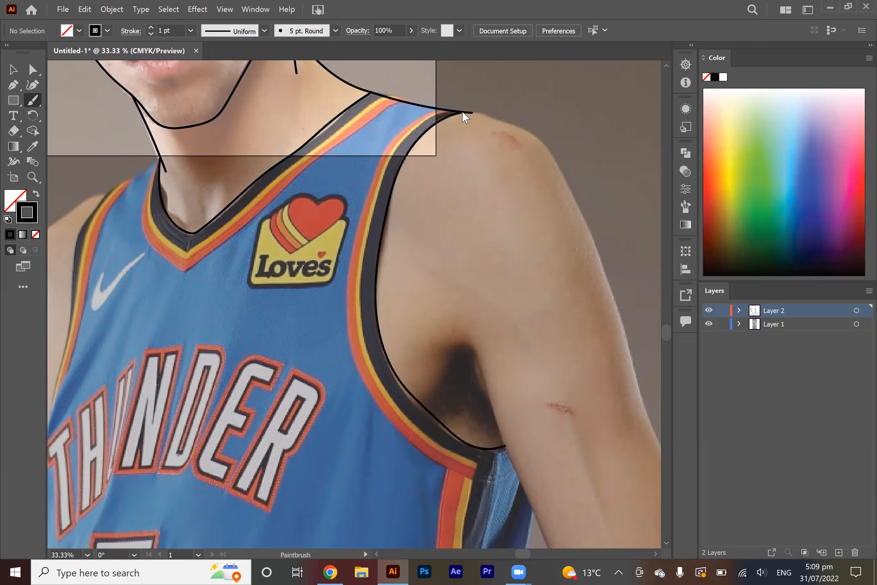
Trace the jersey's other armhole and side edge, plus the bare shoulder and upper arm beside it.
scroll(506, 449, "left", 5)
mouse_move(522, 107)
left_mouse_down()
mouse_move(410, 378)
mouse_move(397, 510)
left_mouse_up()
left_click_drag(469, 137, 382, 228)
left_click_drag(381, 228, 407, 382)
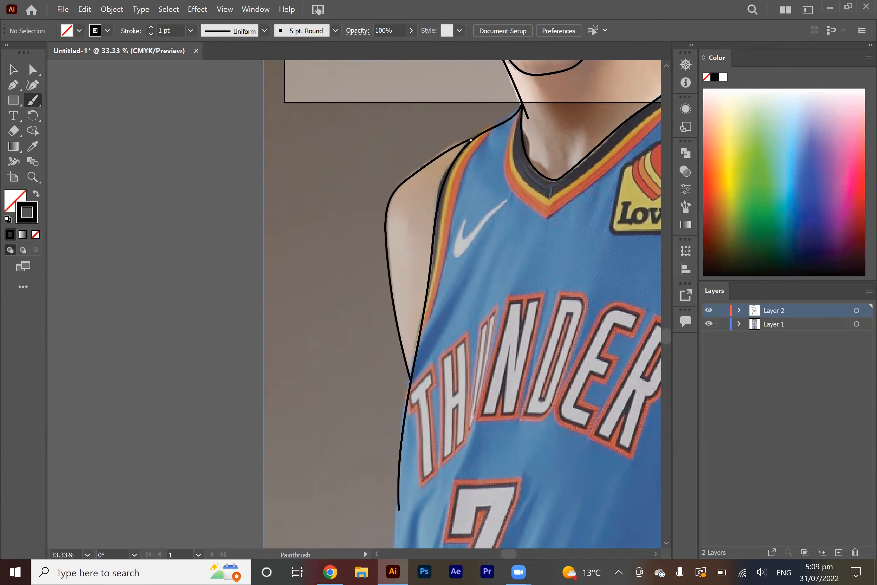
Move the end anchor of the bare shoulder's stroke onto the jersey's armhole line and deselect the path.
scroll(481, 113, "up", 1)
scroll(446, 191, "up", 7)
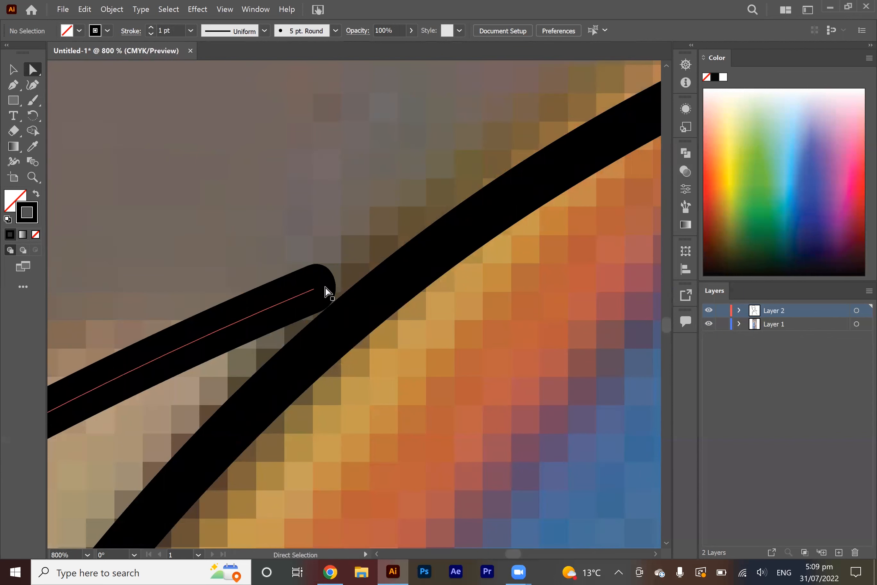
left_click_drag(317, 290, 300, 261)
scroll(372, 260, "down", 5)
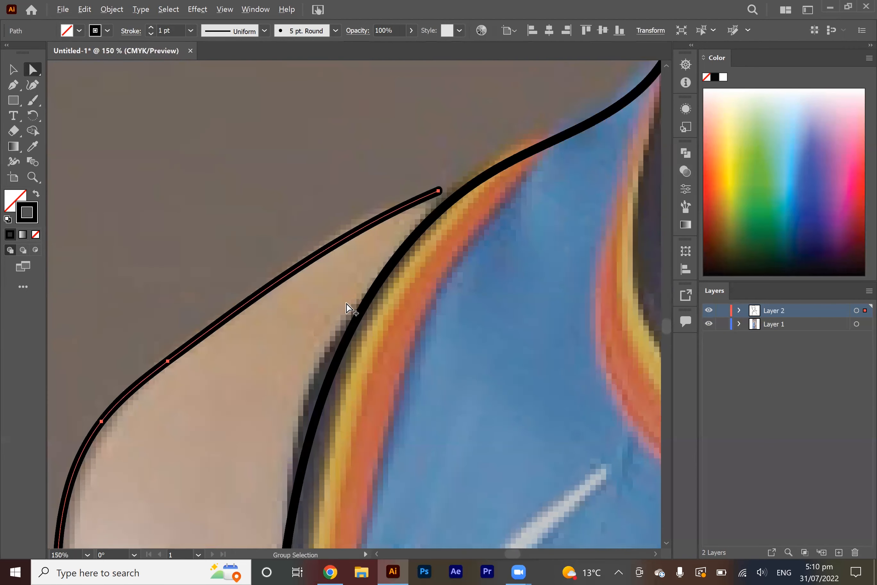
scroll(384, 200, "up", 1)
scroll(490, 151, "down", 1)
scroll(483, 185, "up", 1)
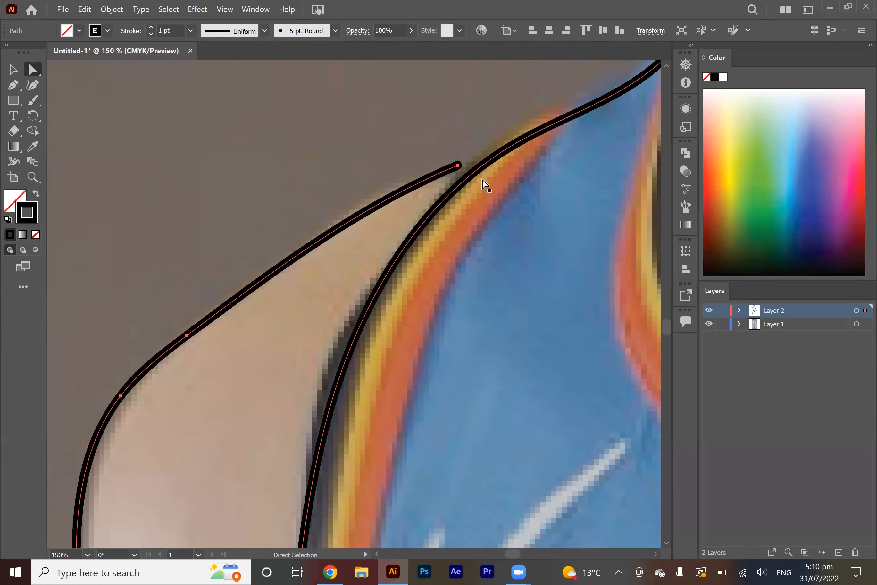
scroll(484, 185, "up", 2)
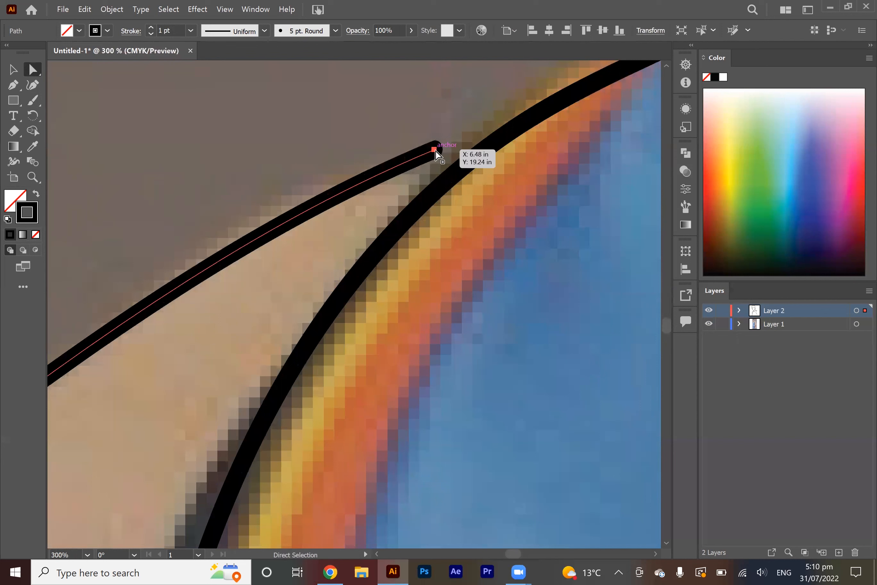
left_click_drag(436, 153, 454, 176)
scroll(453, 183, "down", 2)
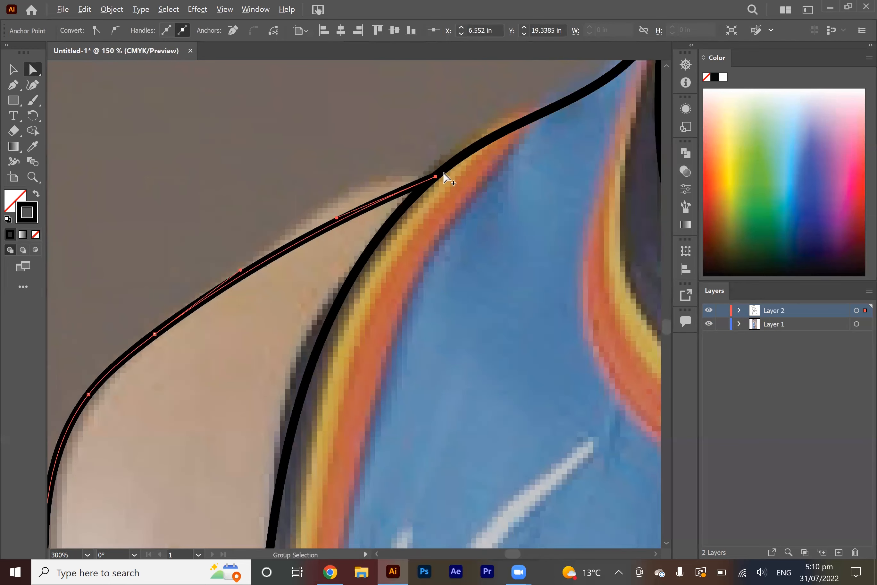
scroll(415, 184, "down", 3)
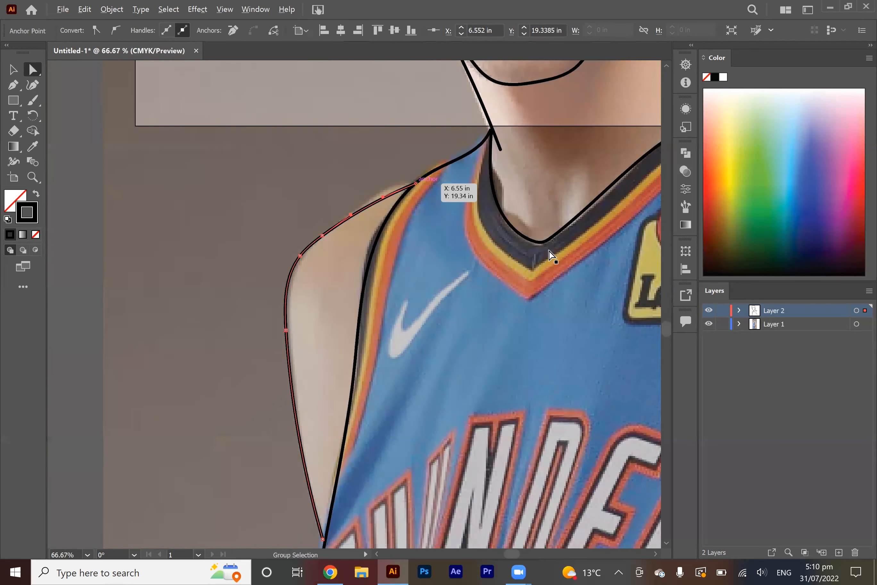
key("ctrl+shift+a")
Trace the contours of the arm holding the basketball down towards the wrist.
scroll(549, 257, "down", 3)
scroll(490, 302, "down", 3)
scroll(558, 318, "right", 4)
mouse_move(376, 229)
left_mouse_down()
mouse_move(471, 465)
mouse_move(484, 518)
left_mouse_up()
scroll(355, 302, "up", 3)
left_click_drag(344, 82, 421, 242)
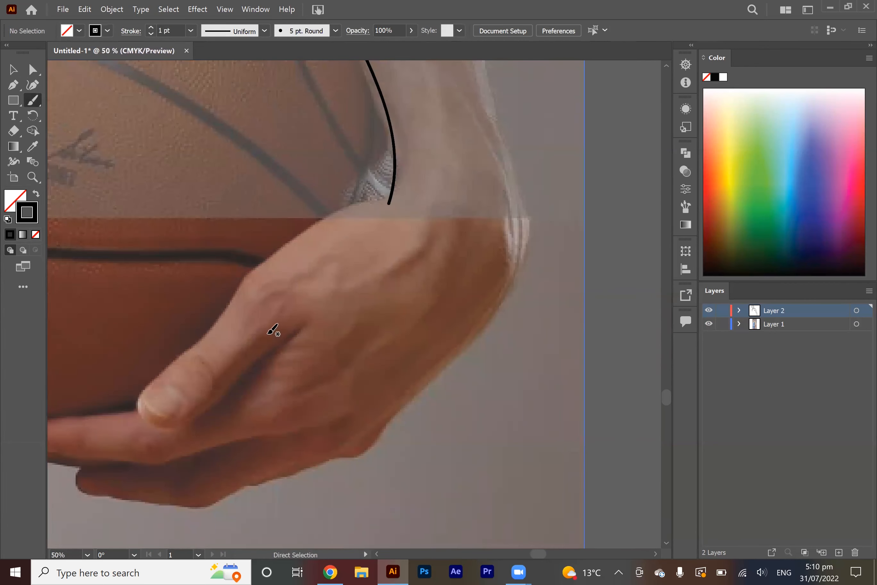
Trace the thumb and top of the hand, and outline the basketball.
left_click_drag(313, 320, 196, 419)
key("ctrl+minus")
key("Return")
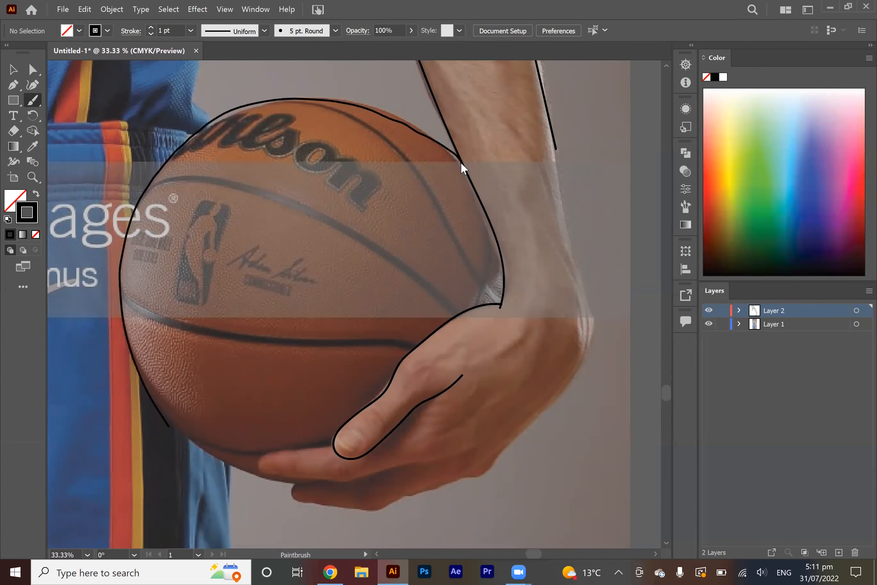
scroll(460, 161, "up", 3)
scroll(454, 210, "down", 8)
scroll(454, 210, "up", 5)
key("Return")
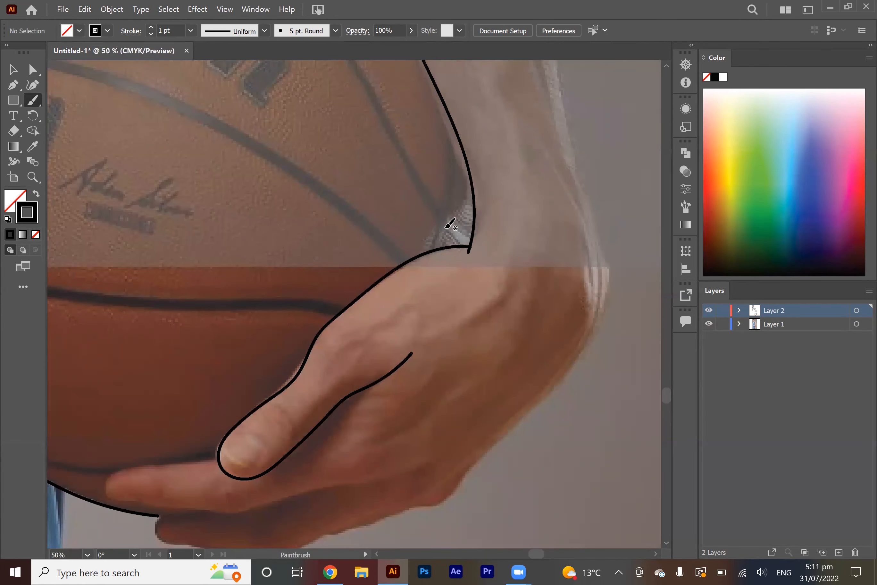
Examine the full-body line tracing with the photo layer hidden, and show the photo again.
scroll(450, 229, "down", 3)
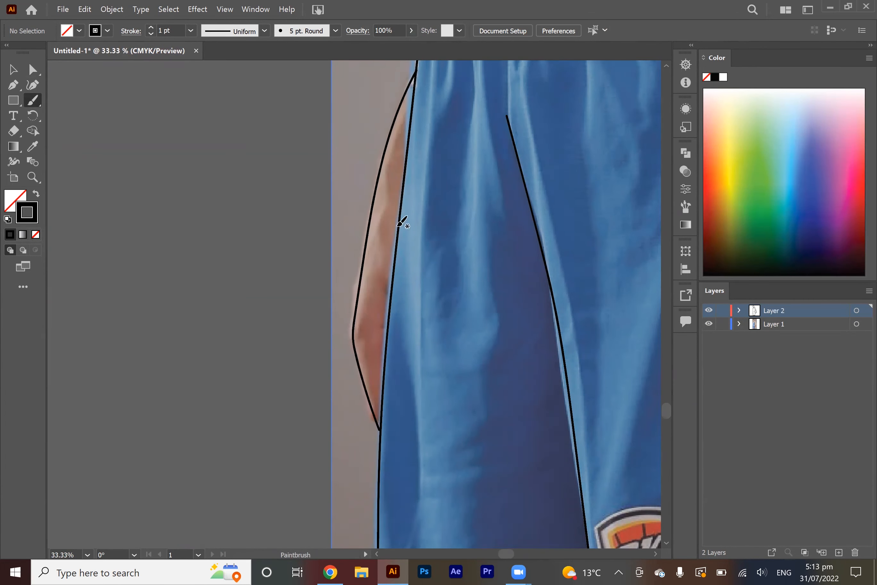
left_click(709, 324)
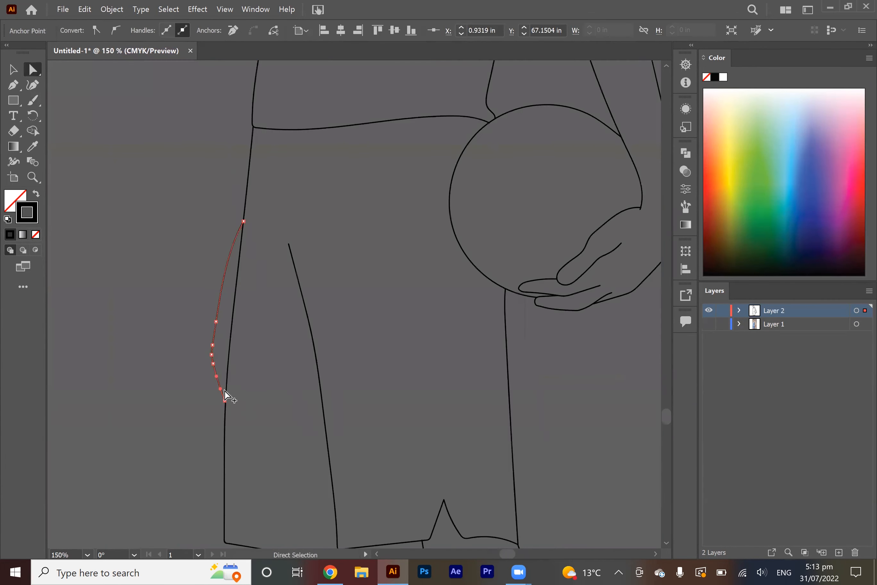
scroll(225, 396, "down", 10)
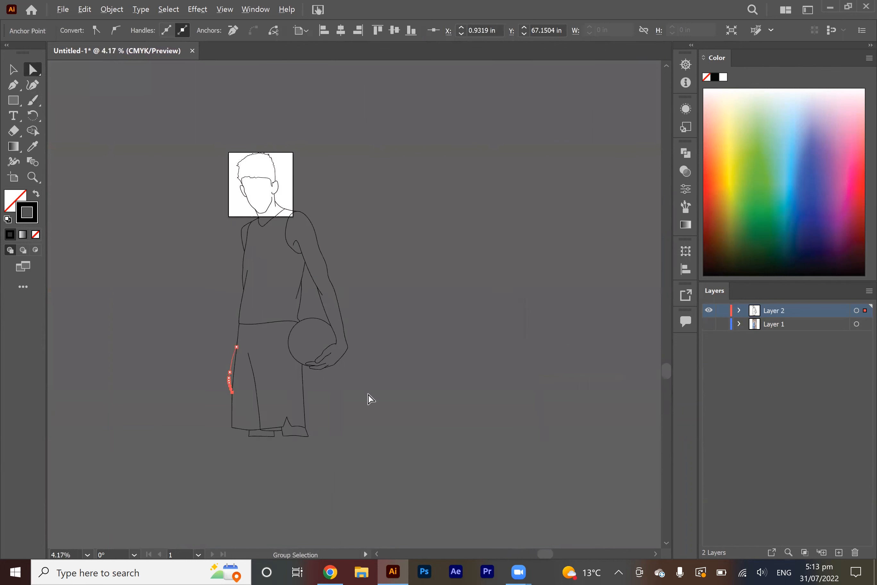
left_click(235, 334)
scroll(264, 332, "left", 2)
scroll(264, 332, "up", 1)
scroll(366, 341, "up", 3)
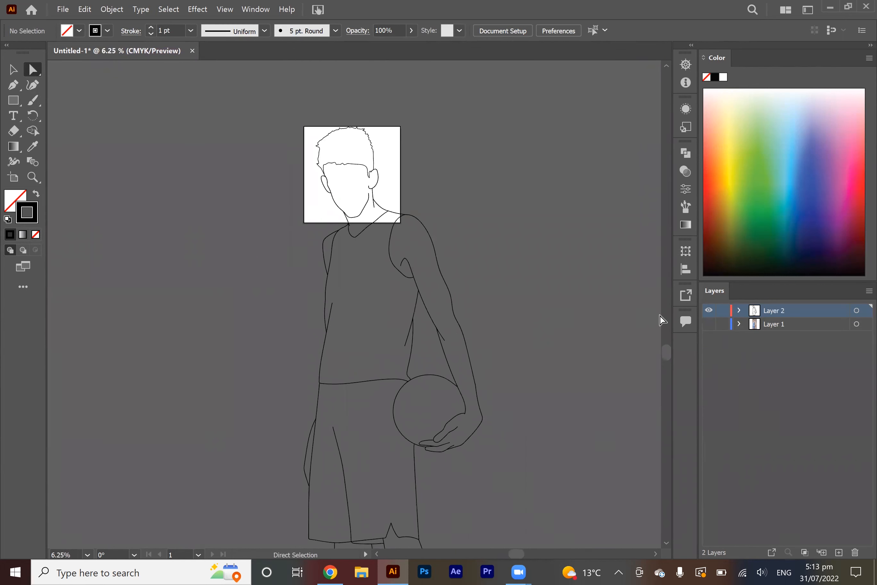
left_click(709, 324)
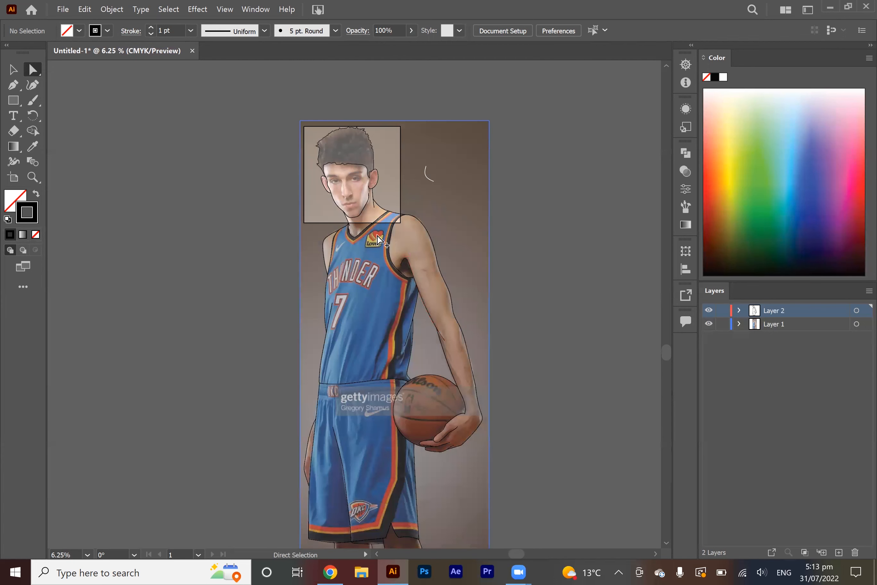
Set the brush stroke weight to 0.25 pt and trace the coloured stripes along the jersey's V-neck collar.
scroll(379, 239, "up", 4)
scroll(365, 232, "up", 3)
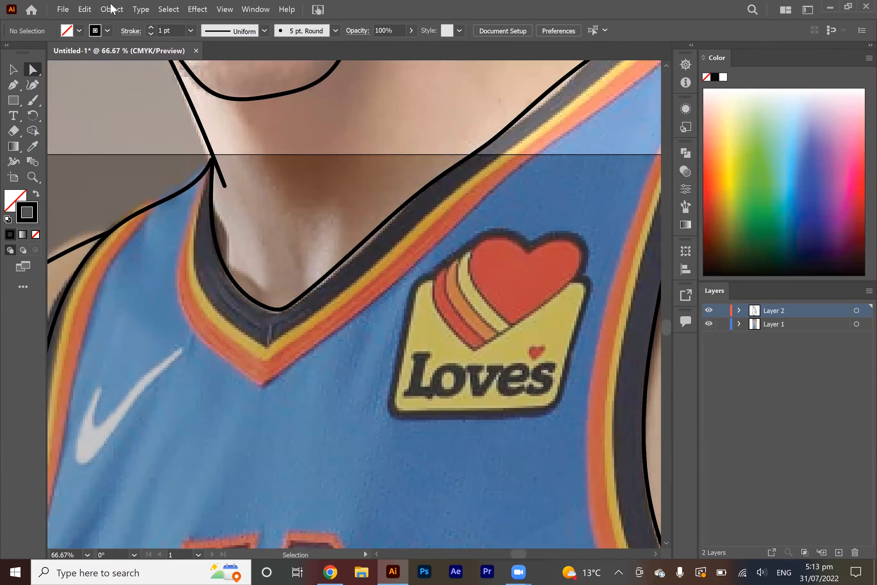
left_click(150, 33)
scroll(200, 209, "right", 2)
scroll(200, 209, "up", 3)
key("b")
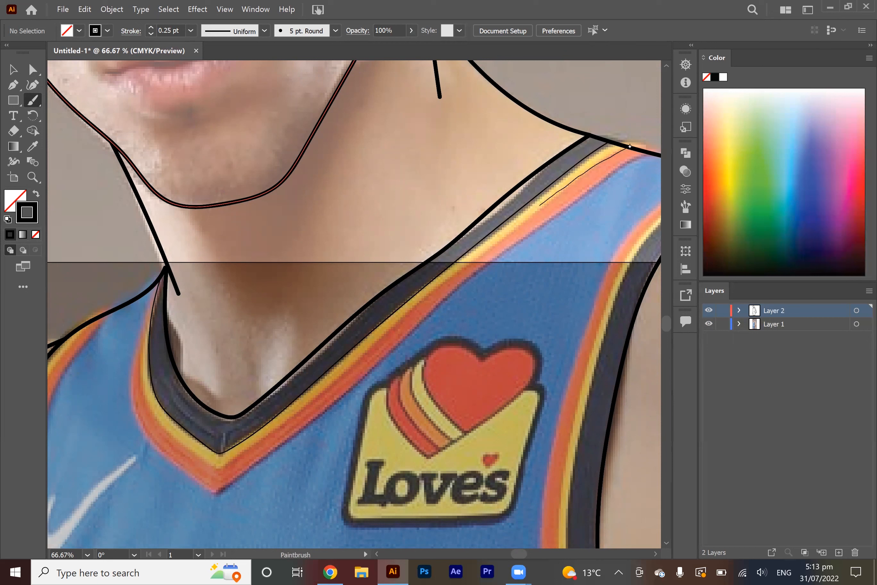
left_click_drag(424, 295, 237, 460)
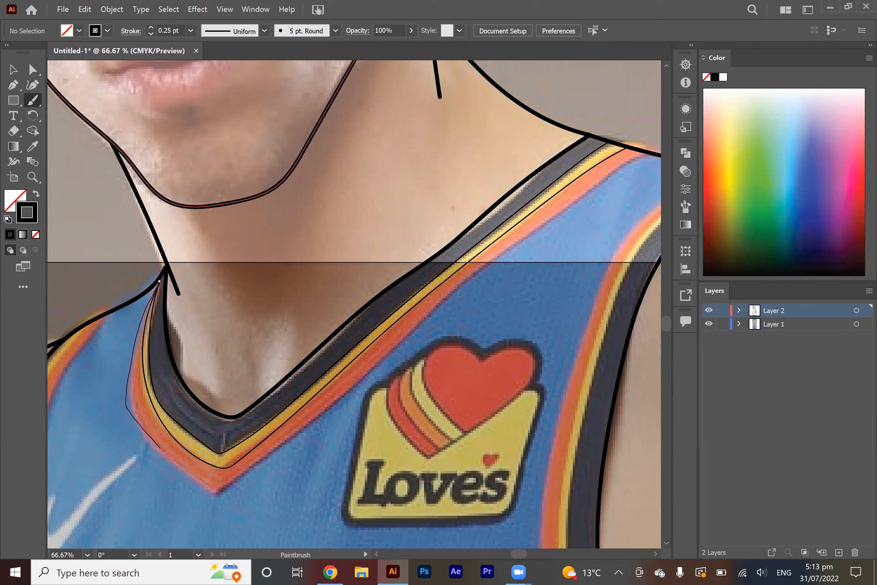
left_click_drag(330, 412, 447, 296)
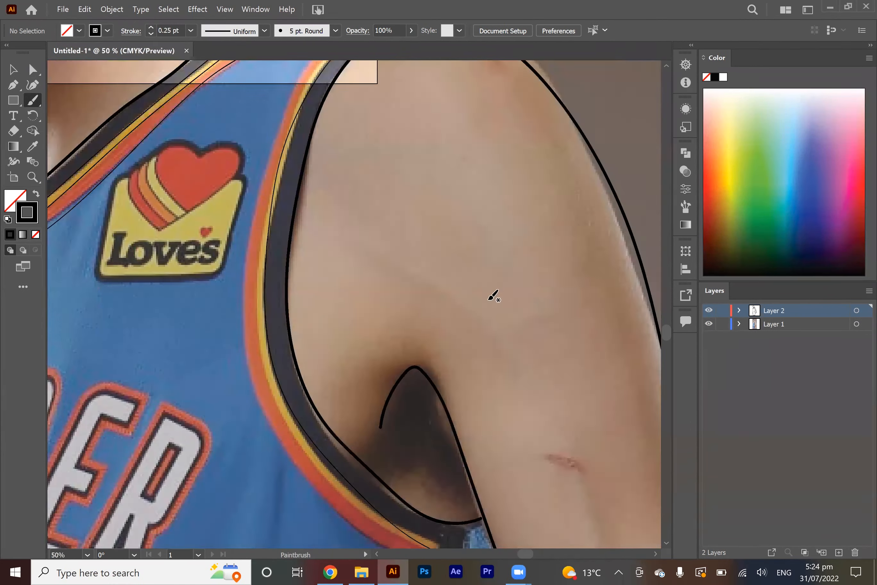
Trace the outer edges of the THUNDER lettering on the jersey, continuing along the H.
scroll(494, 294, "down", 2)
scroll(417, 137, "up", 5)
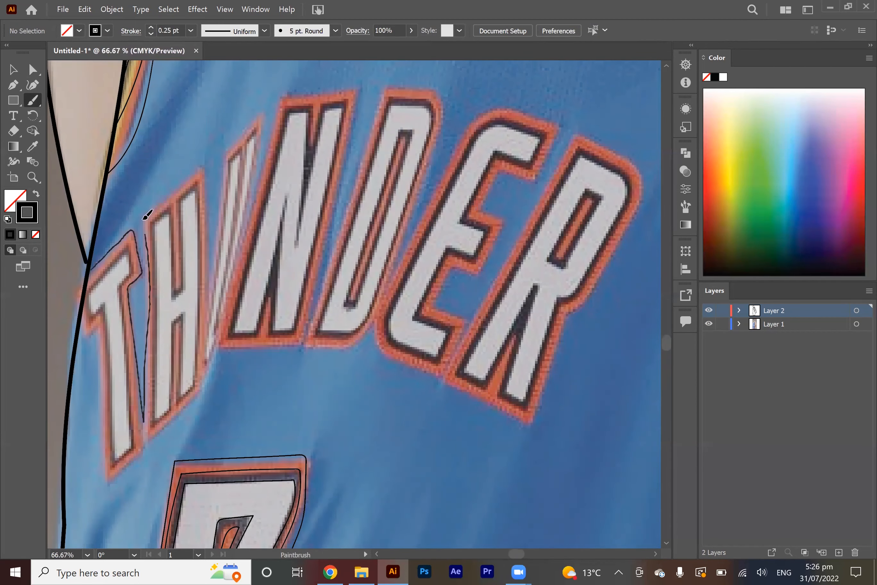
mouse_move(144, 217)
left_mouse_down()
mouse_move(463, 141)
mouse_move(619, 244)
mouse_move(92, 319)
mouse_move(220, 174)
left_mouse_up()
key("a")
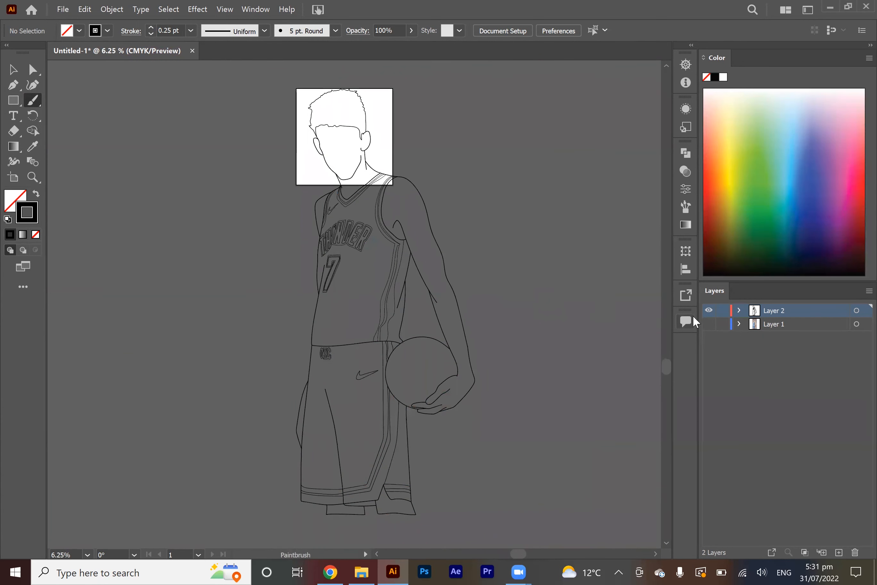
Load the user-defined Tapered brush library and choose its solid black brush that tapers at both ends.
scroll(538, 121, "down", 2)
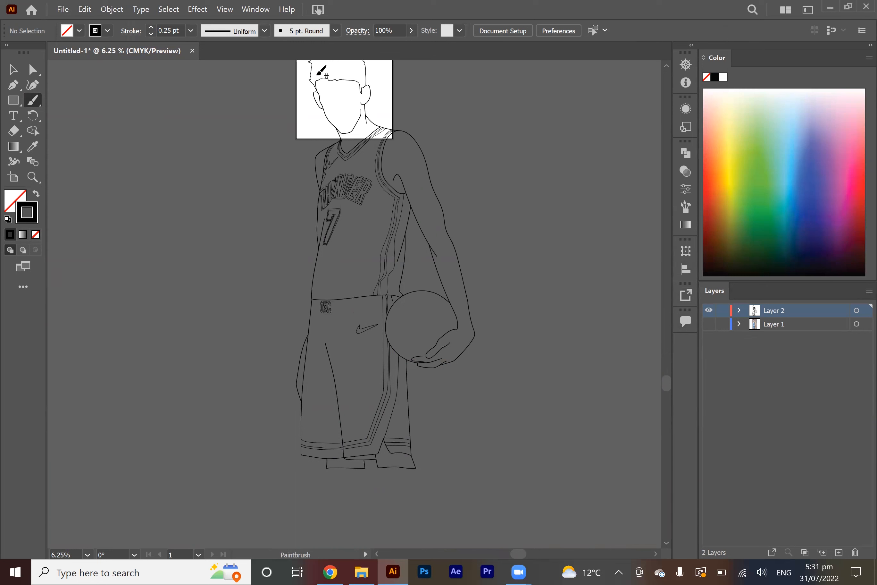
left_click(335, 30)
left_click_drag(331, 65, 335, 98)
left_click(217, 131)
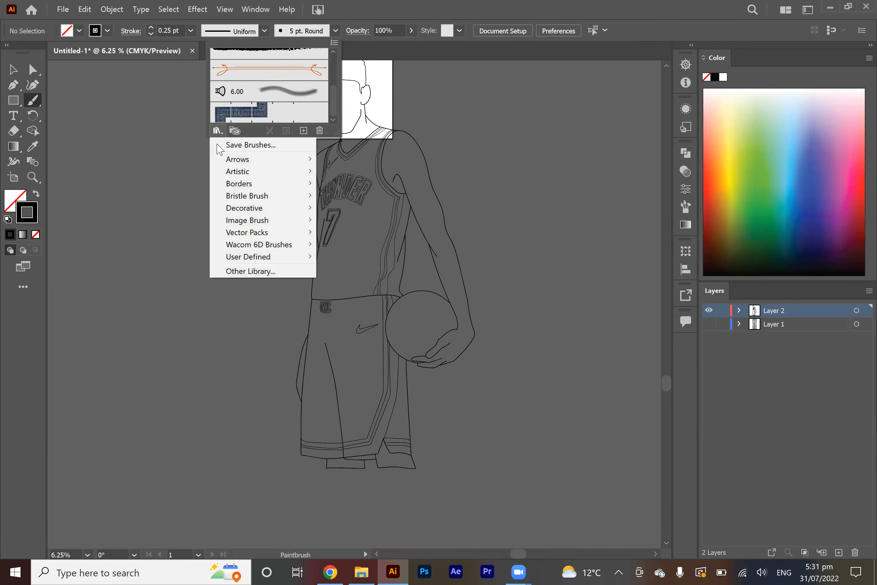
mouse_move(301, 260)
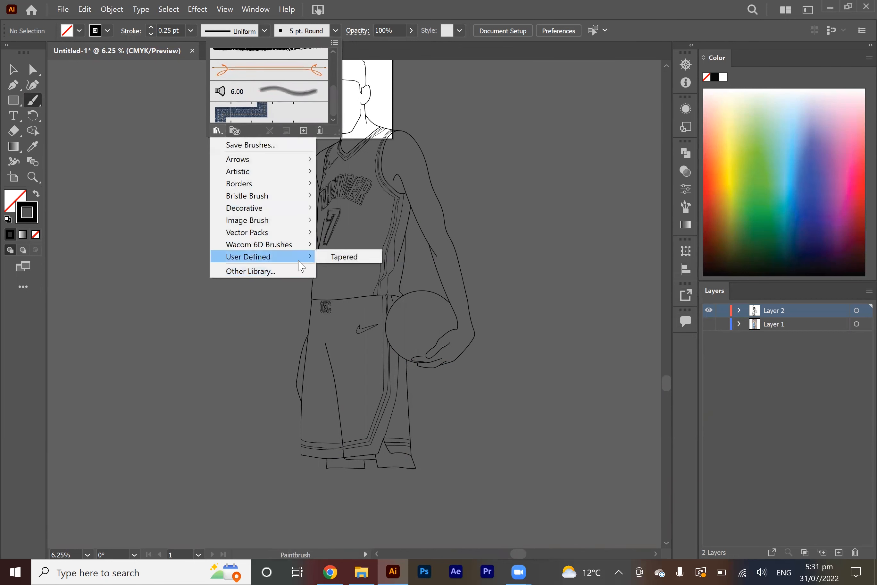
left_click(375, 258)
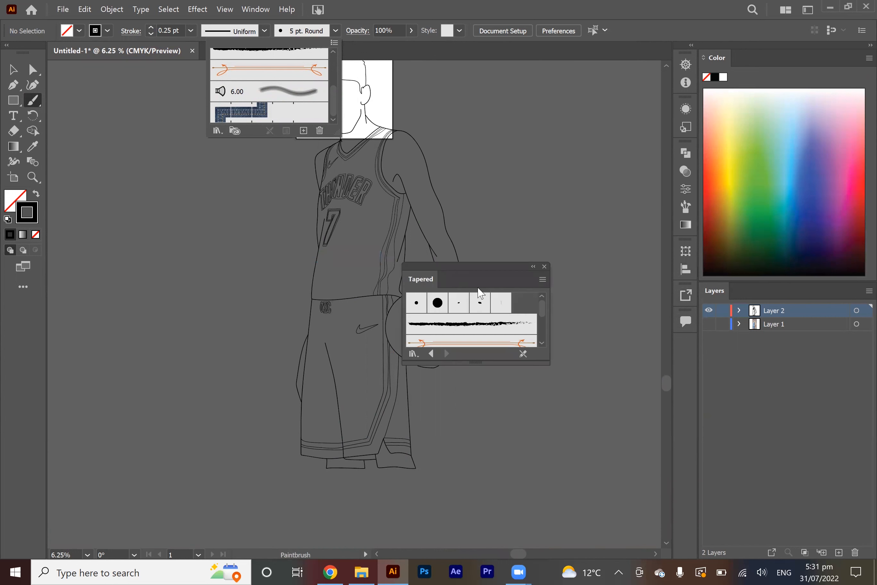
left_click(545, 320)
scroll(543, 330, "down", 3)
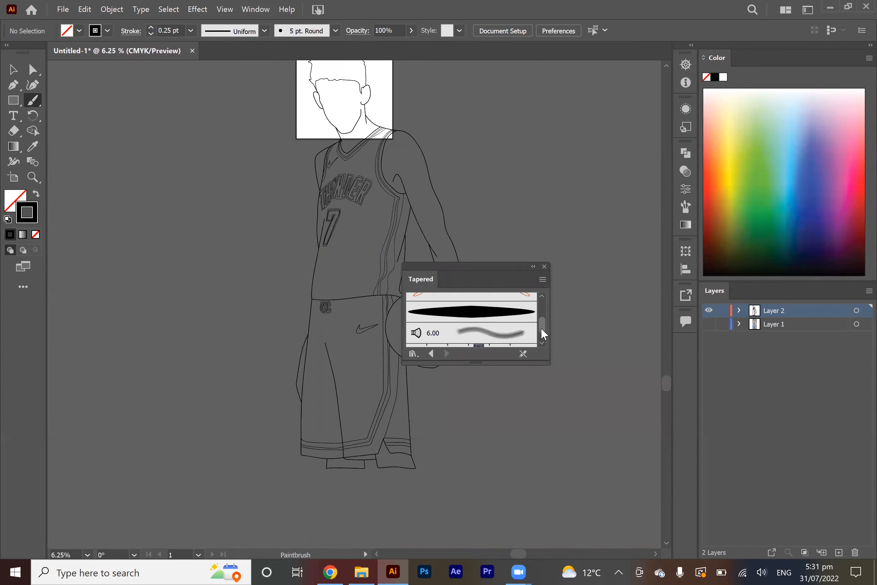
left_click(532, 312)
left_click(544, 266)
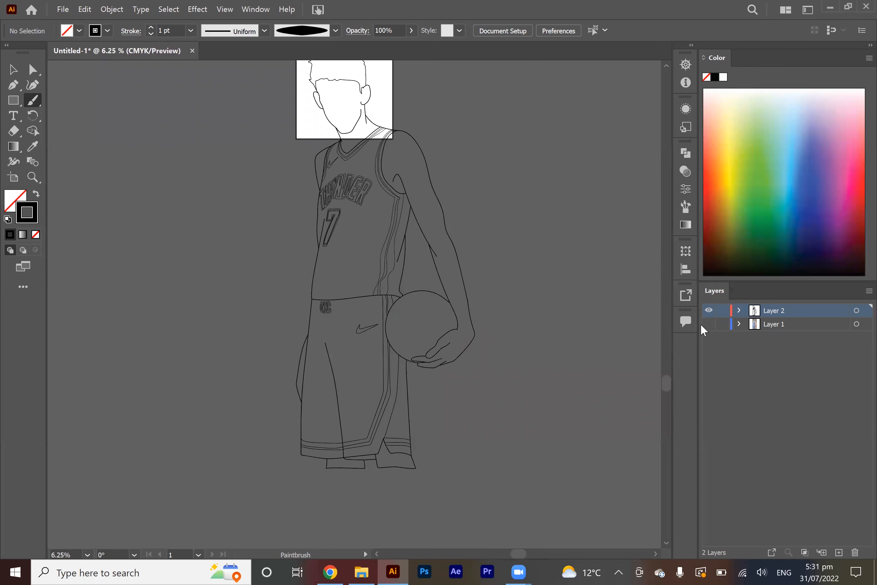
Show the photo layer again and paint a large tapered sample curve beside the photo on Layer 1.
left_click(709, 324)
scroll(549, 237, "up", 1)
left_click(809, 328)
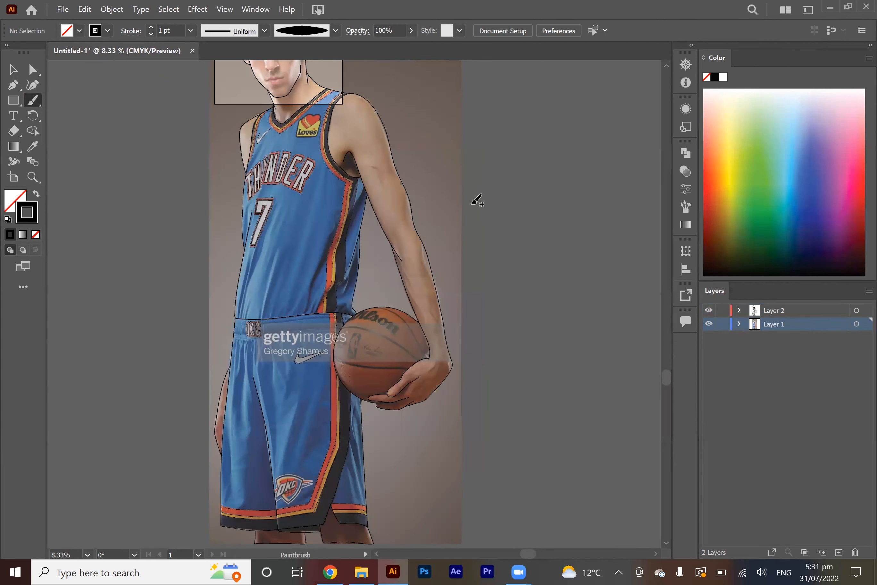
left_click_drag(513, 179, 513, 180)
scroll(560, 164, "up", 1)
scroll(450, 156, "up", 3)
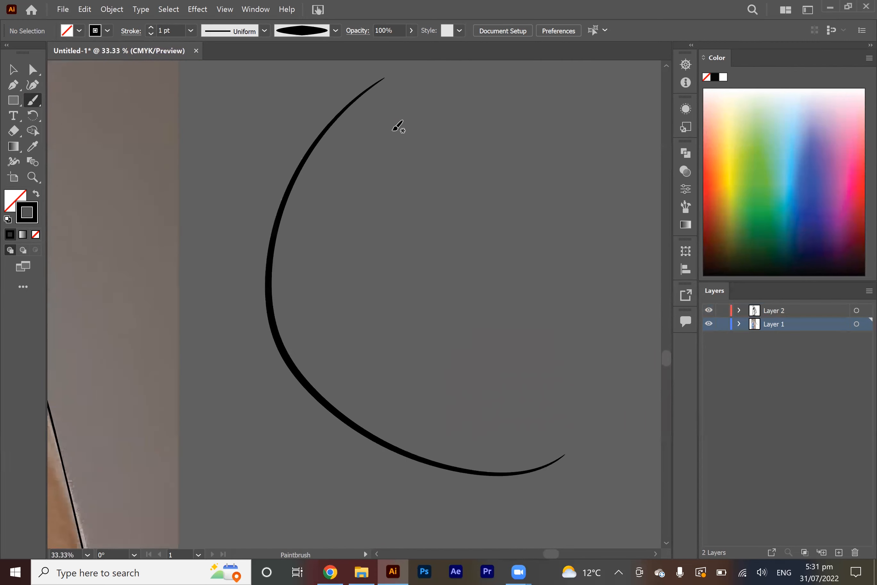
scroll(392, 123, "up", 1)
scroll(382, 136, "down", 4)
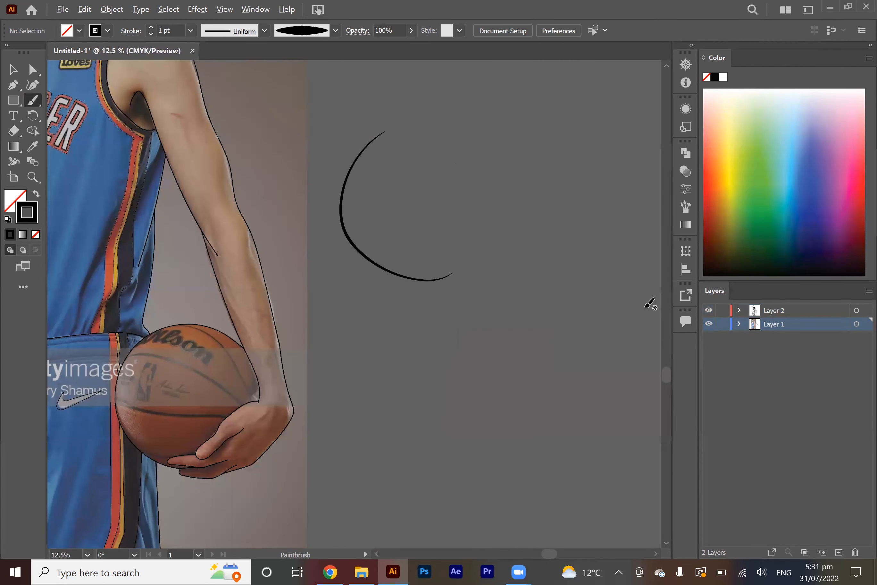
scroll(572, 305, "left", 3)
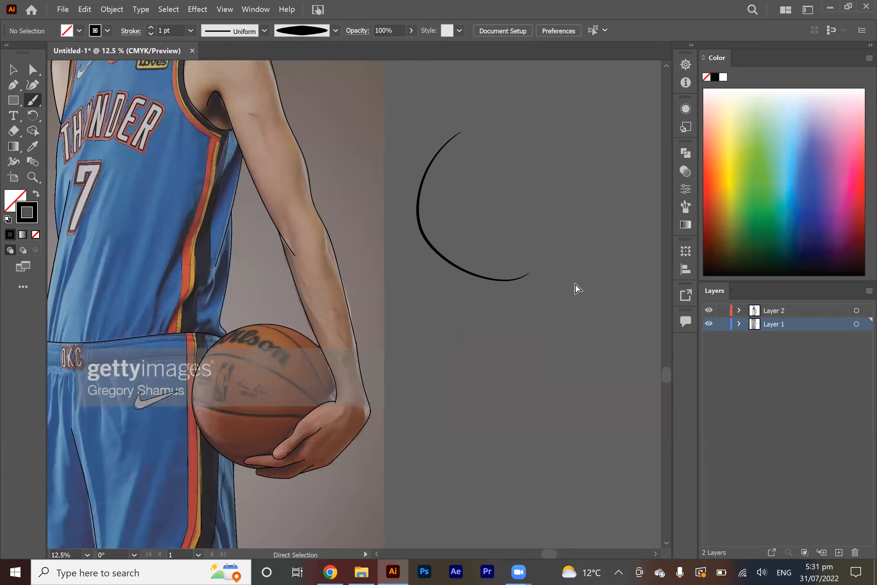
On Layer 2, set the stroke weight to 0.5 pt and paint tapered crease lines above the armpit and at the inner elbow.
scroll(559, 278, "up", 2)
scroll(535, 261, "left", 2)
scroll(498, 239, "up", 2)
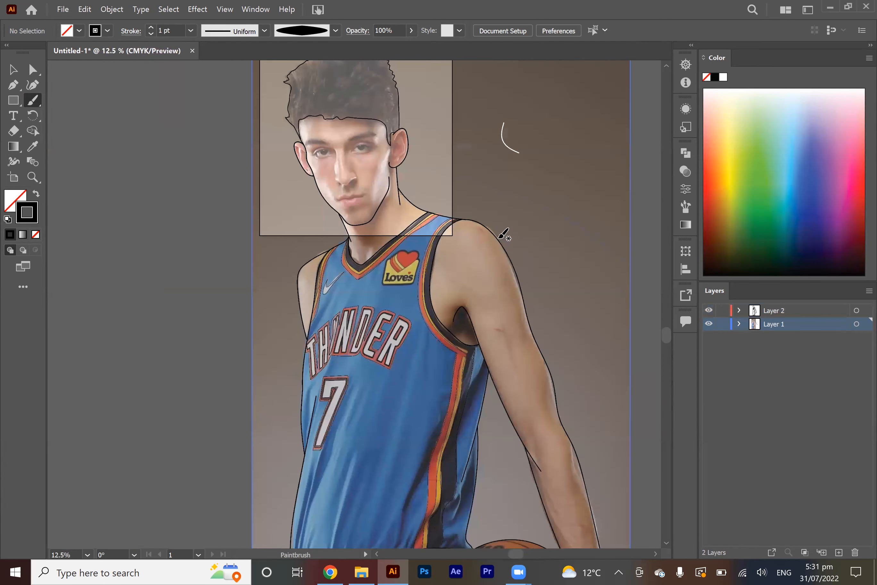
scroll(504, 233, "up", 1)
left_click(803, 310)
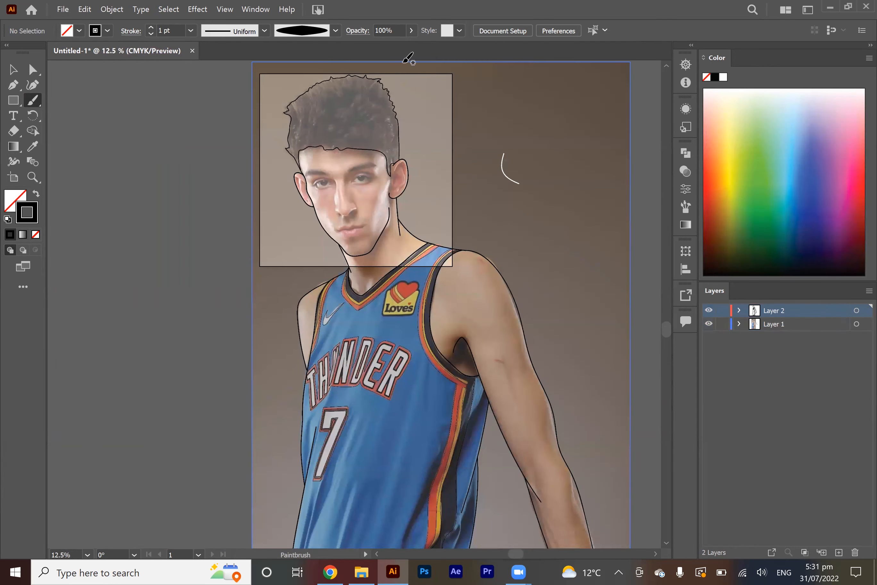
left_click(150, 34)
scroll(544, 327, "down", 1)
scroll(543, 327, "up", 1, "alt")
scroll(558, 321, "up", 2, "alt")
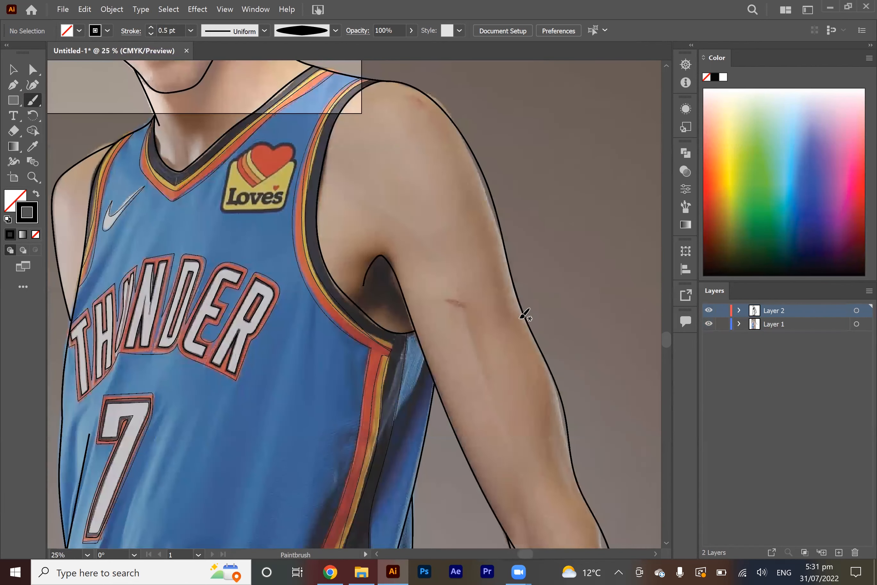
left_click_drag(373, 173, 432, 270)
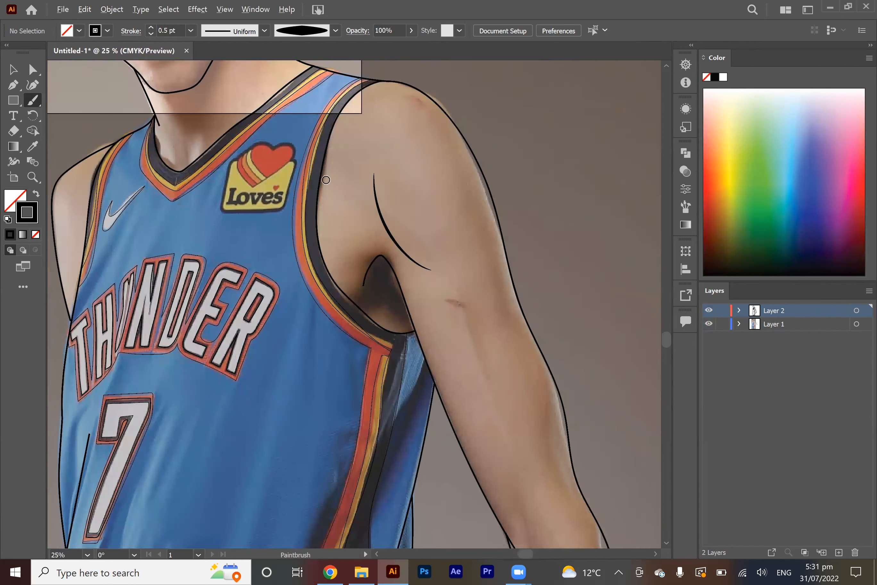
scroll(326, 180, "down", 1, "alt")
scroll(451, 252, "up", 1, "alt")
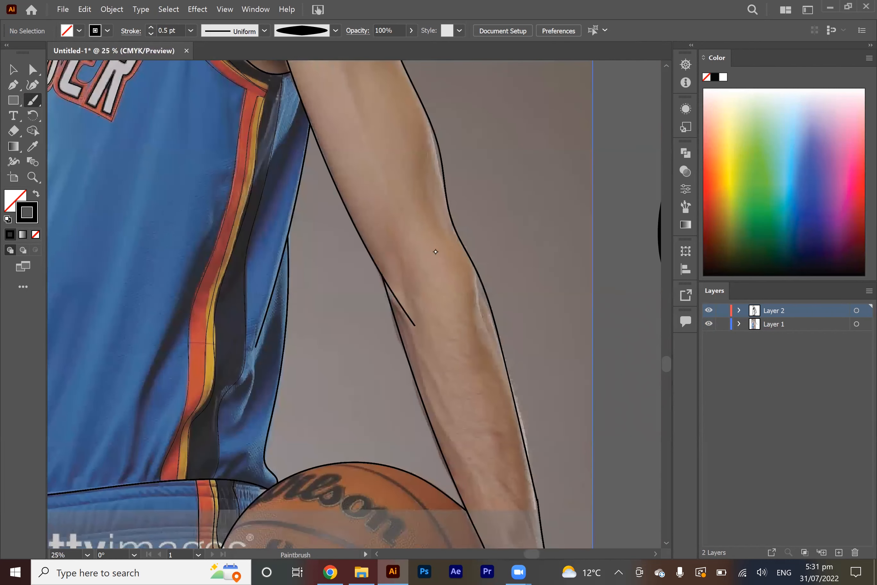
left_click_drag(419, 222, 419, 221)
scroll(433, 223, "down", 10)
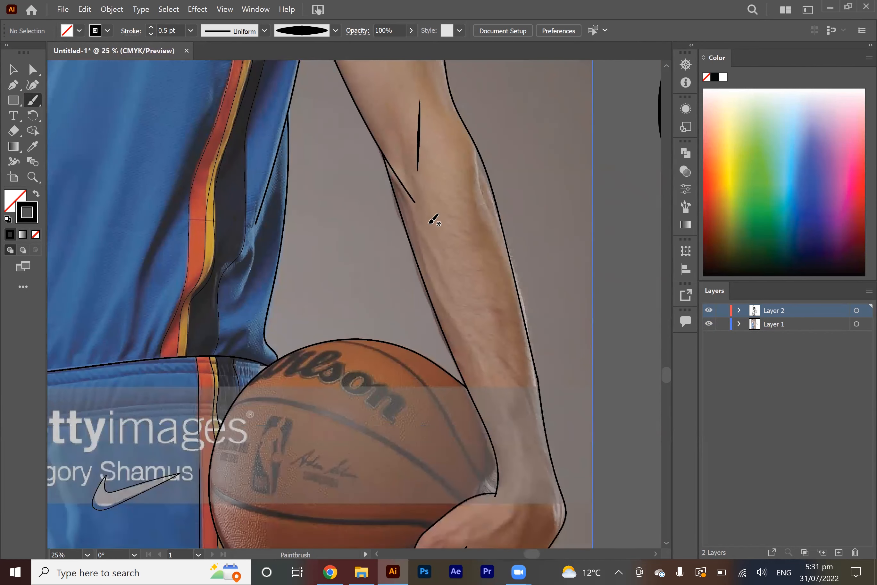
Set the stroke weight to 0.25 pt and trace the edge of the thumbnail on the hand holding the ball.
scroll(416, 320, "up", 1, "alt")
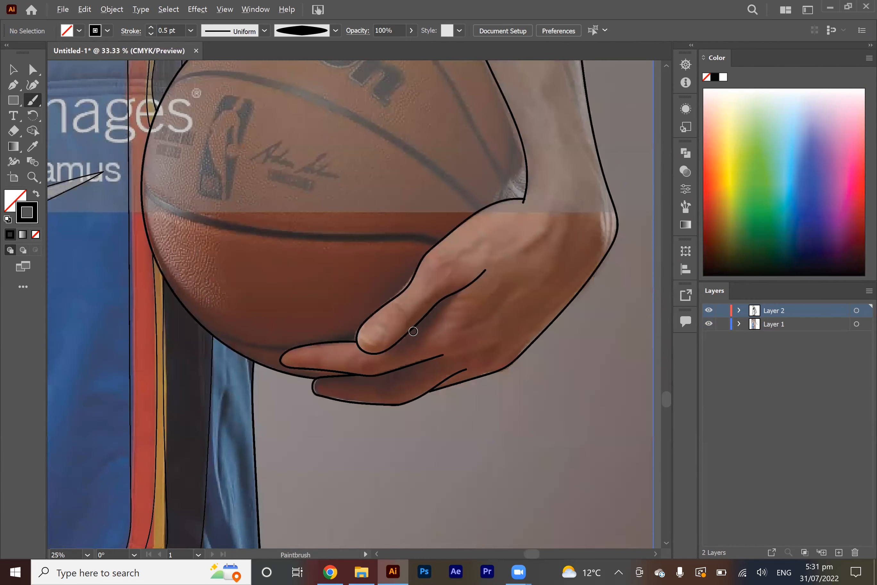
scroll(413, 331, "up", 1, "alt")
left_click(151, 34)
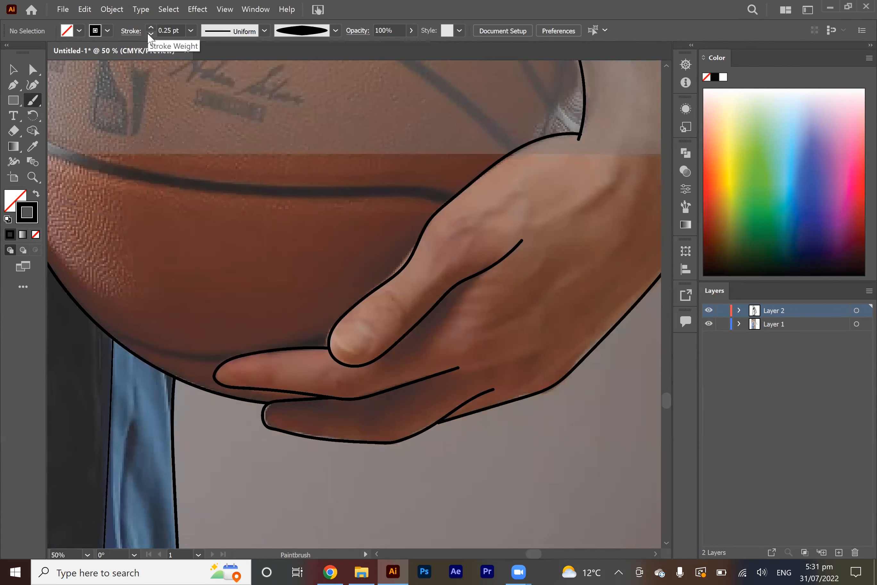
left_click_drag(346, 324, 370, 353)
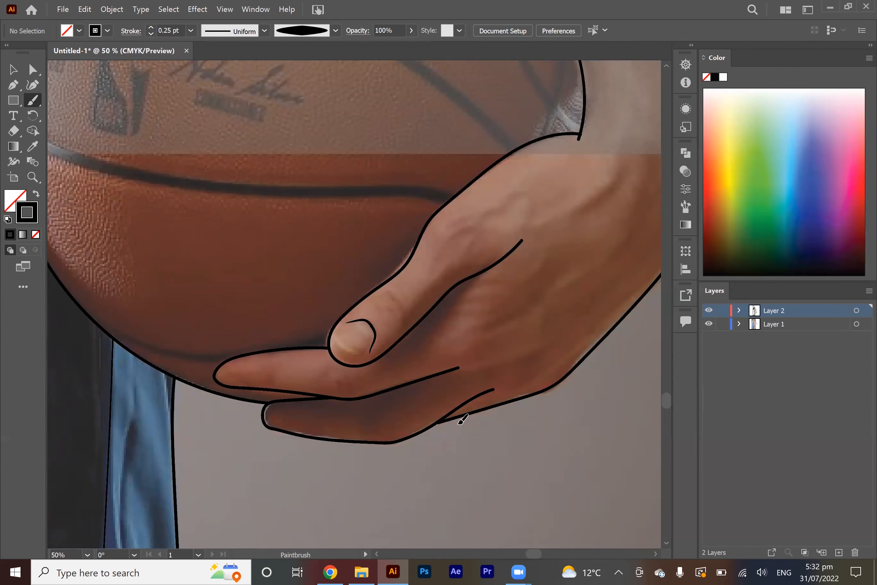
Set the stroke weight to 0.5 pt and trace the seams of the basketball with tapered strokes.
scroll(462, 419, "down", 2, "alt")
scroll(364, 229, "up", 1, "alt")
left_click(150, 28)
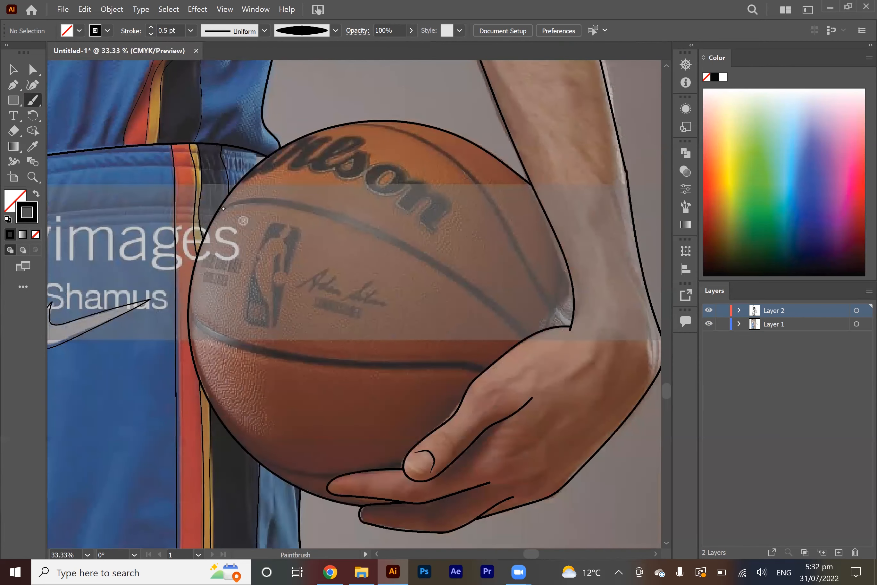
left_click_drag(223, 208, 223, 208)
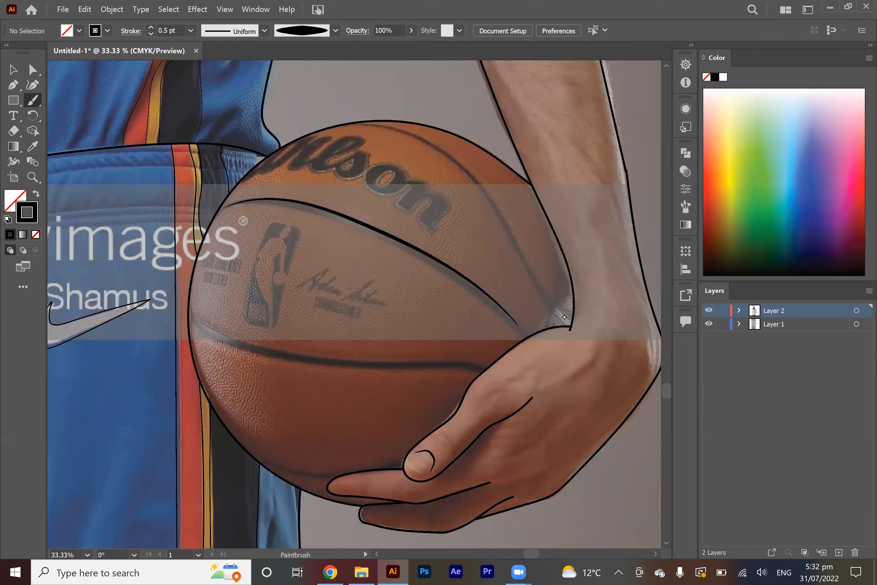
left_click_drag(564, 317, 564, 317)
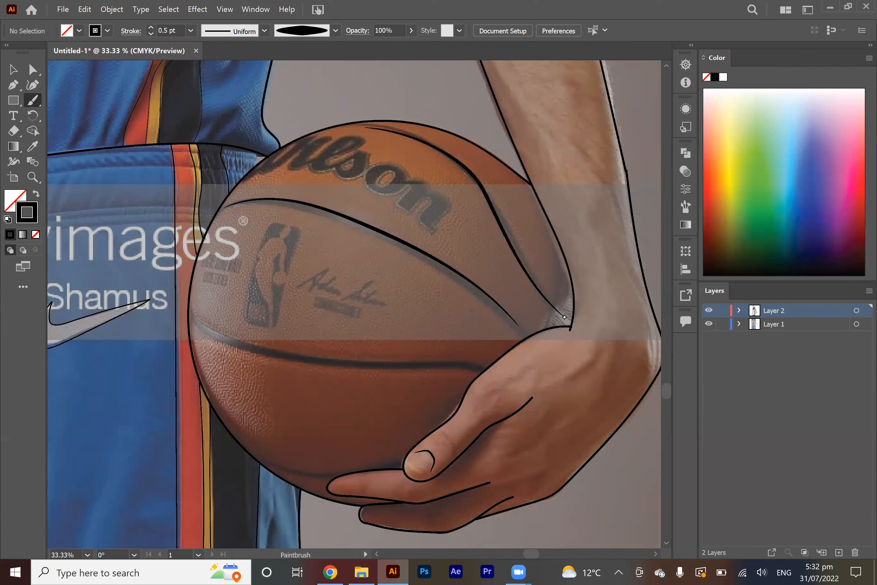
left_click_drag(479, 366, 480, 366)
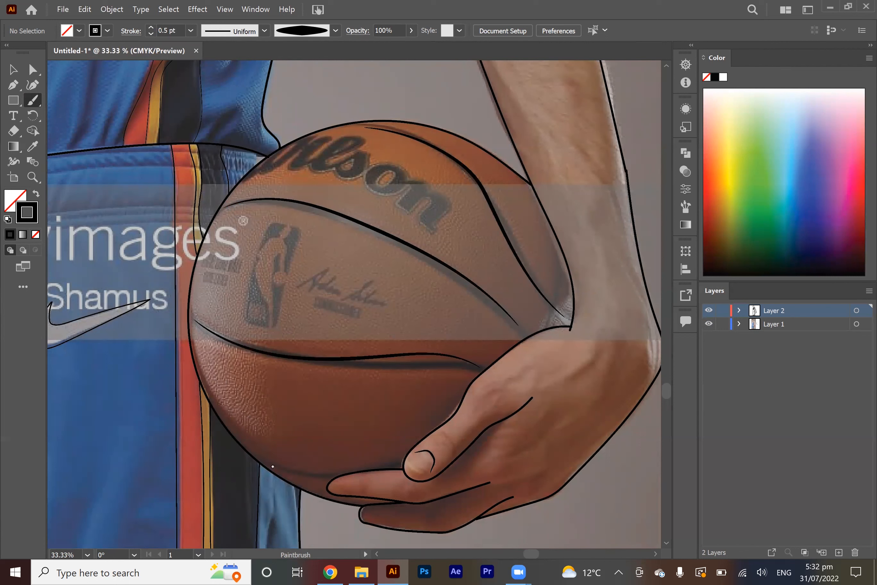
left_click_drag(272, 466, 272, 466)
Paint tapered fabric fold lines down the front of both legs of the shorts.
scroll(373, 403, "down", 3)
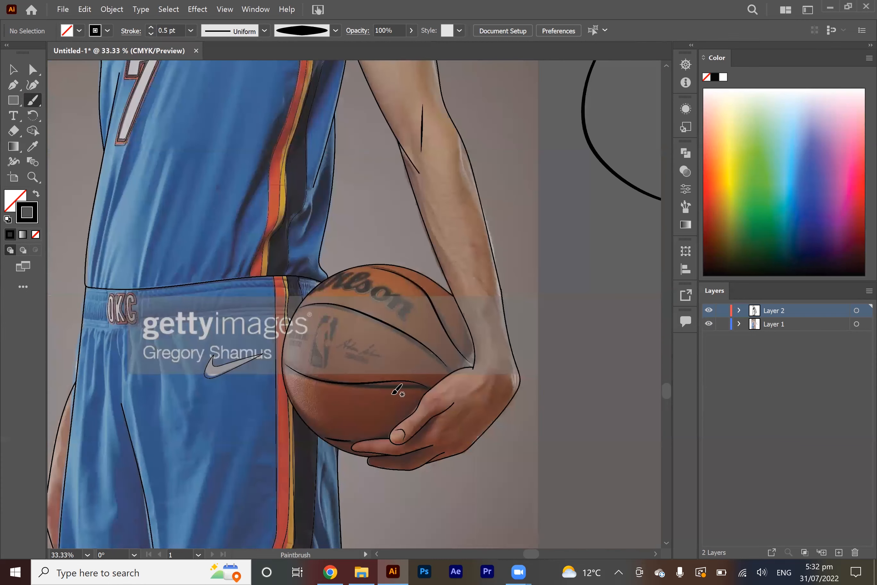
scroll(442, 290, "down", 3)
scroll(333, 362, "down", 2)
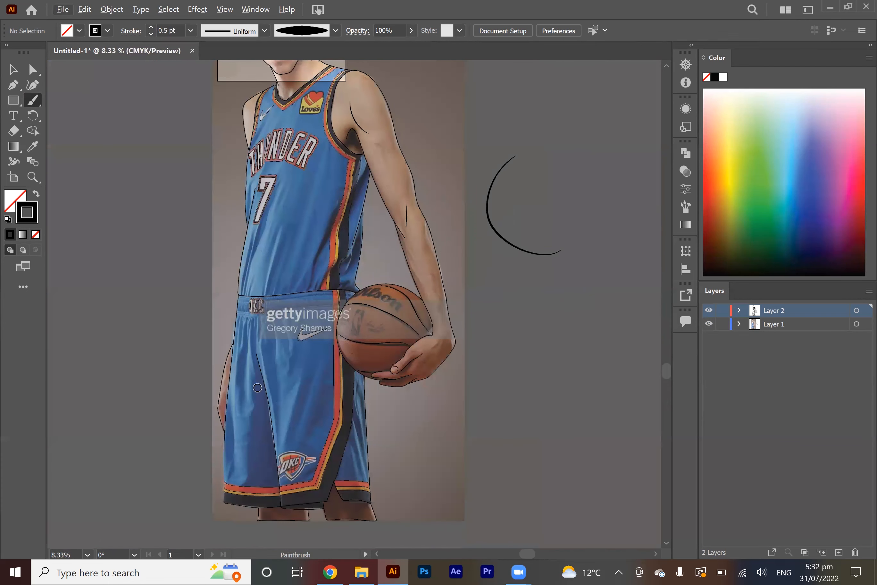
scroll(306, 385, "up", 2)
left_click_drag(328, 260, 328, 260)
left_click_drag(338, 312, 353, 258)
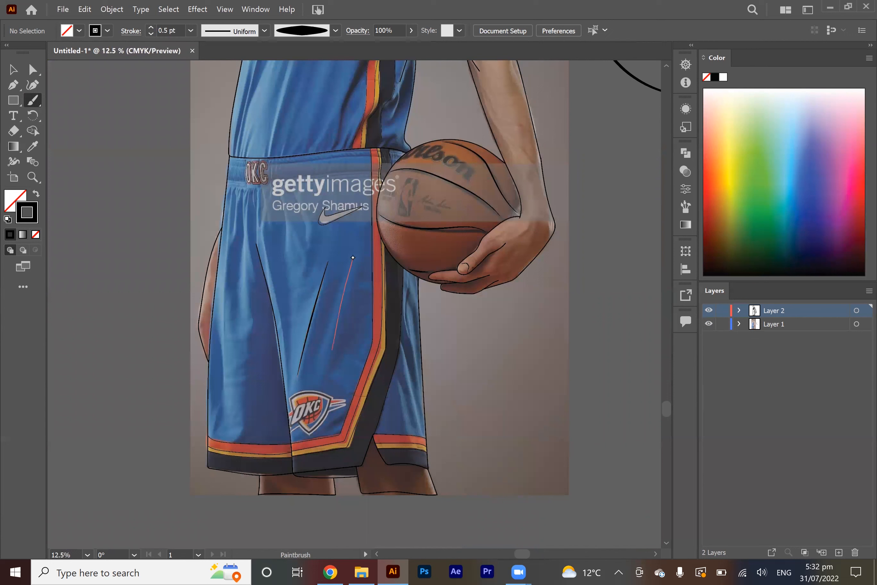
left_click_drag(238, 217, 256, 378)
left_click_drag(246, 425, 228, 339)
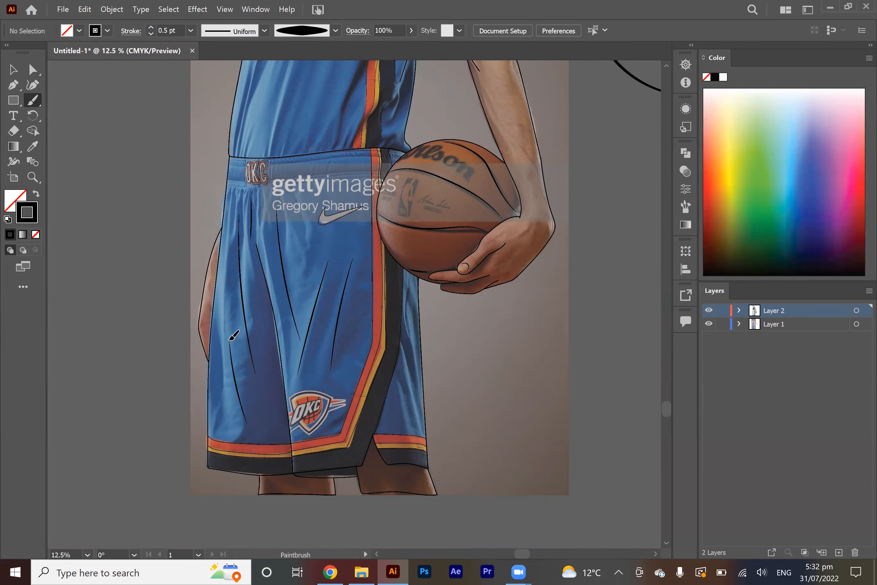
Paint tapered fabric fold lines on the lower half of the jersey and hide the photo layer.
scroll(336, 290, "up", 3)
scroll(333, 260, "up", 2)
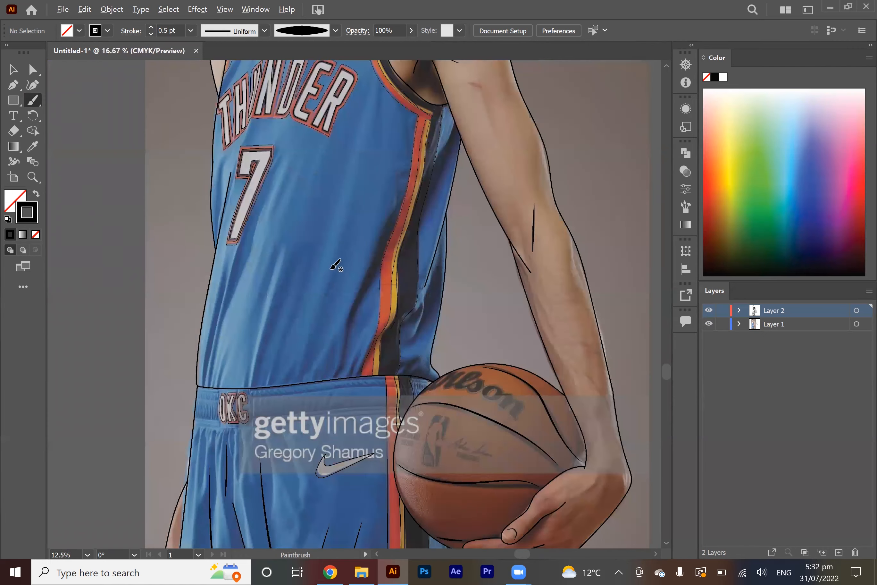
left_click_drag(229, 424, 268, 245)
left_click_drag(420, 174, 352, 410)
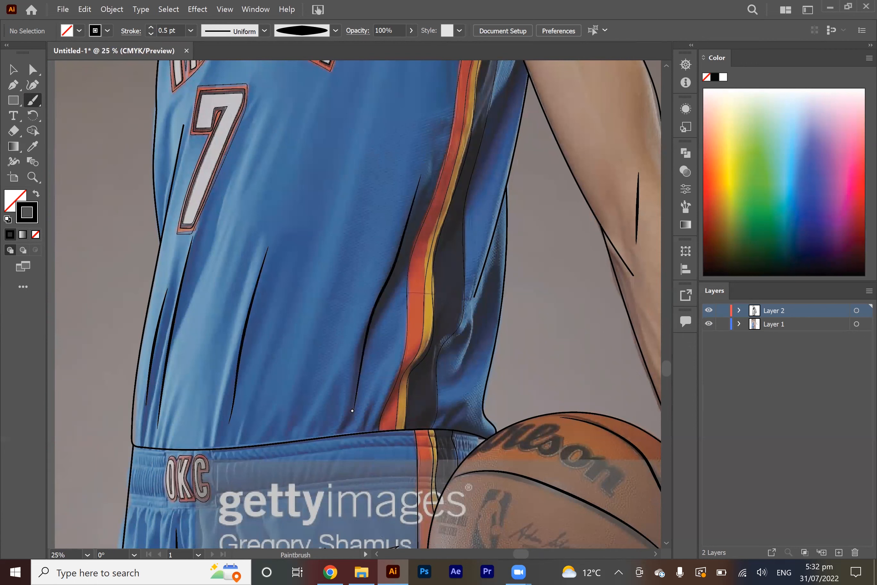
key("ctrl+minus")
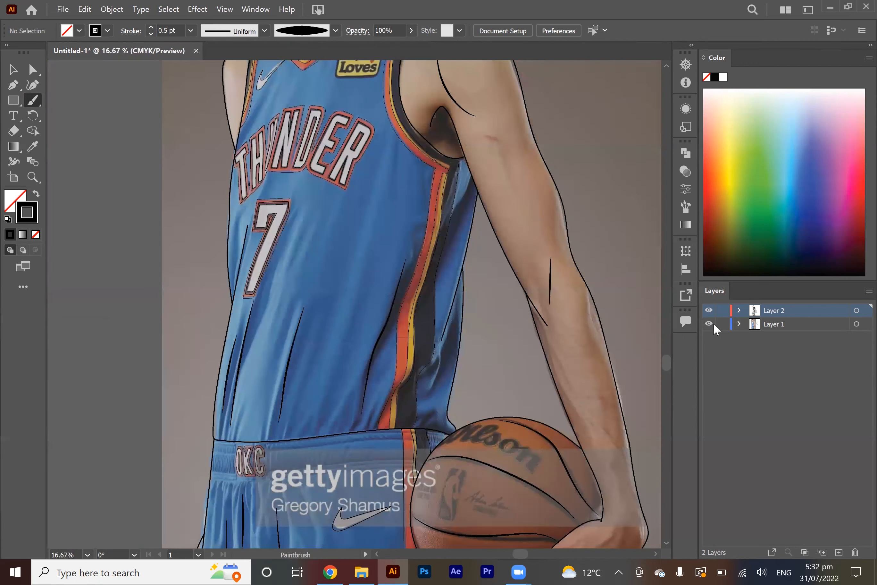
scroll(424, 292, "down", 4)
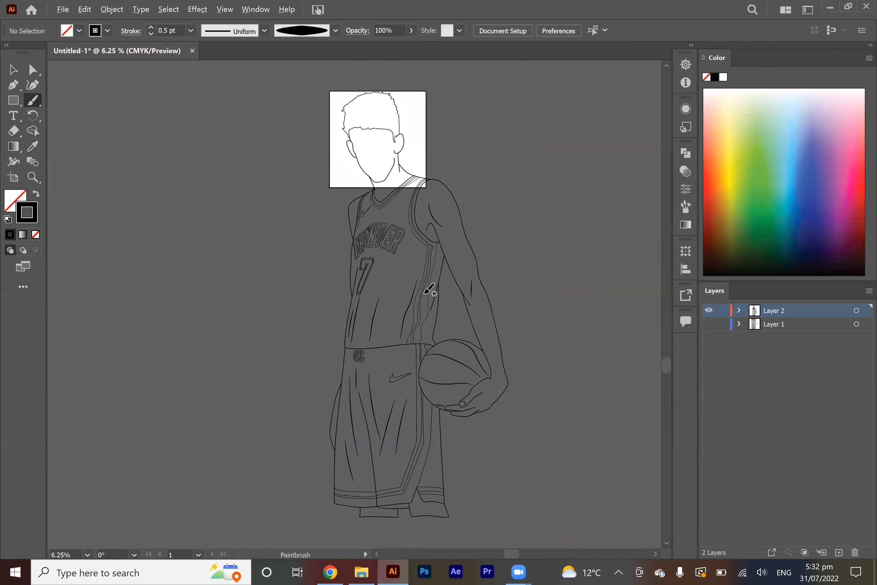
Select the fold lines on the shorts and the lower jersey together and set their stroke weight to 0.25 pt.
scroll(389, 391, "up", 2)
key("v")
left_click(423, 387)
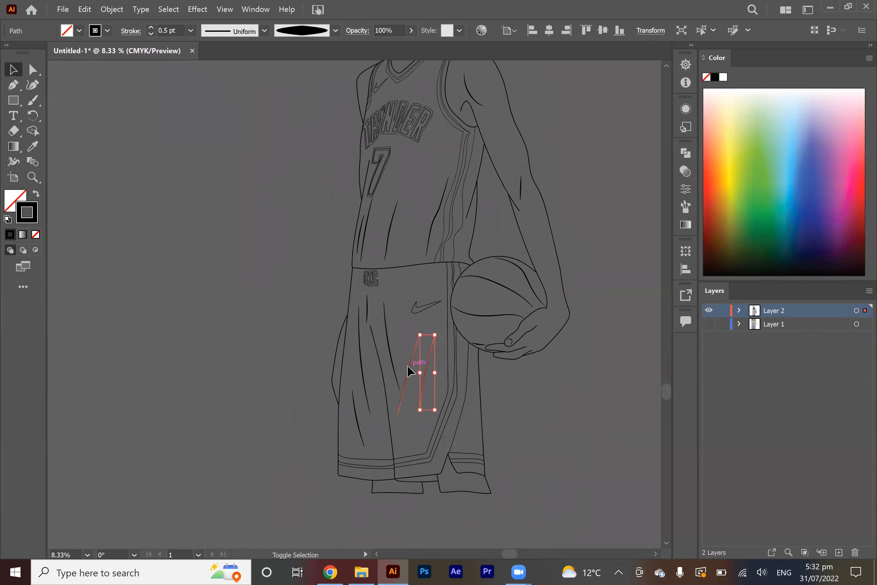
left_click(410, 365, "shift")
left_click(390, 346, "shift")
left_click(358, 325, "shift")
left_click(366, 306, "shift")
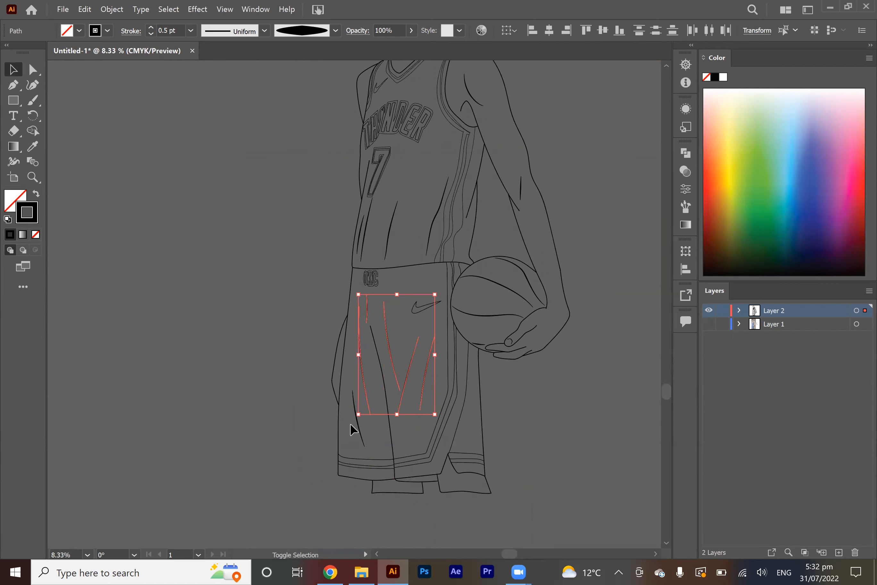
left_click(358, 423, "shift")
scroll(415, 227, "up", 4)
left_click(532, 235, "shift")
left_click(356, 239, "shift")
left_click(263, 231, "shift")
left_click(236, 272, "shift")
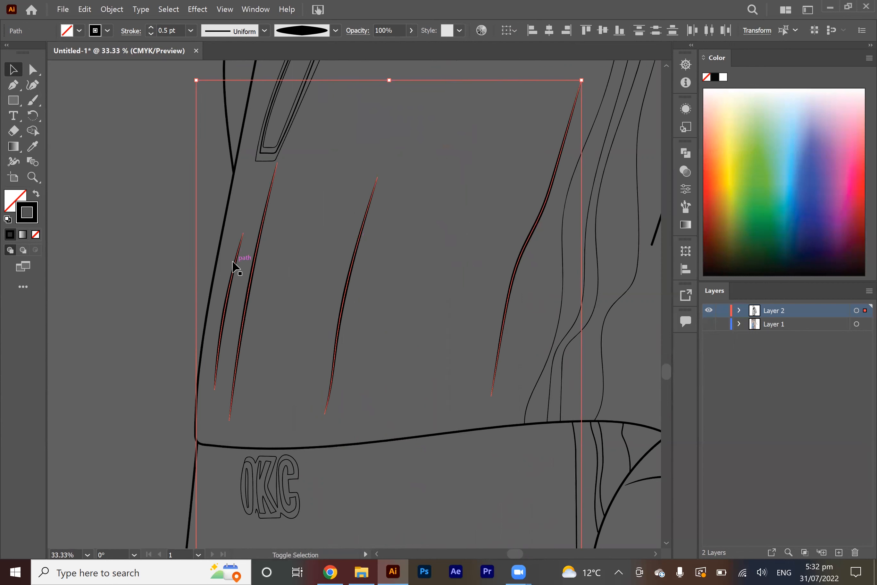
left_click(149, 35)
left_click(135, 117)
scroll(345, 275, "down", 6)
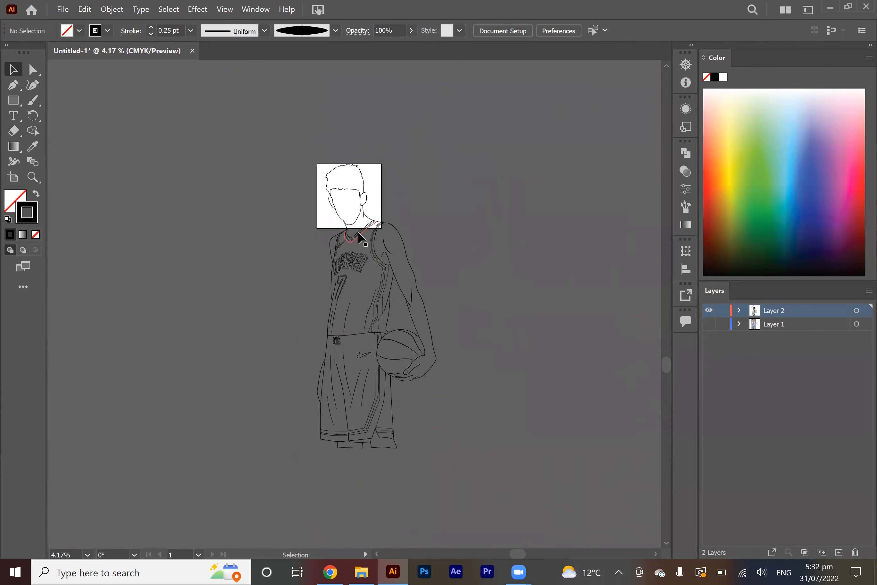
Show the photo on Layer 1 and paint tapered inner contour lines inside both ears.
scroll(358, 234, "up", 3)
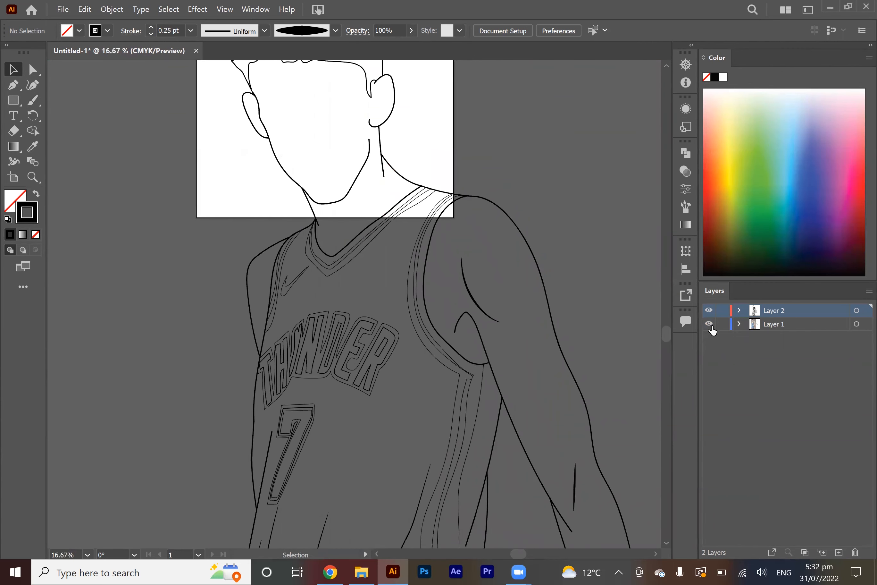
left_click(709, 324)
scroll(340, 132, "up", 3)
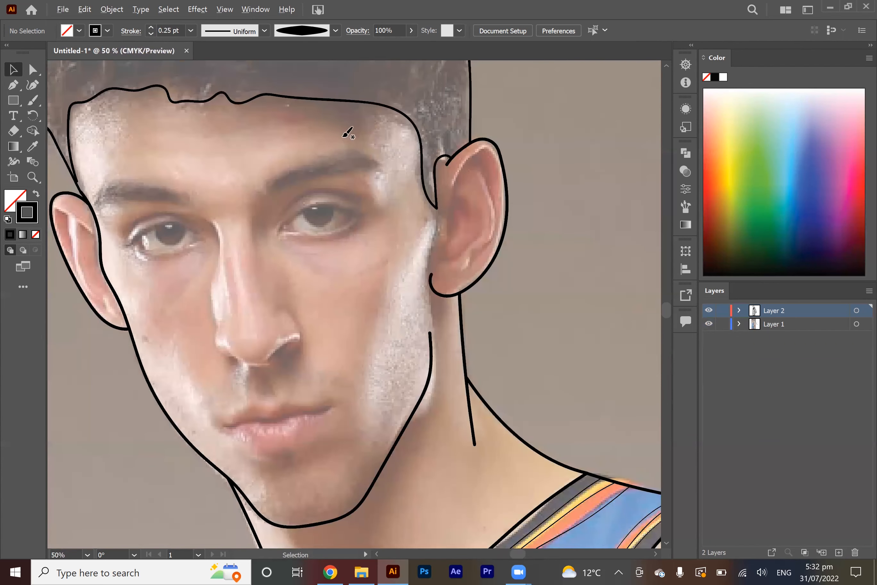
key("b")
left_click_drag(453, 185, 453, 184)
left_click_drag(494, 214, 477, 180)
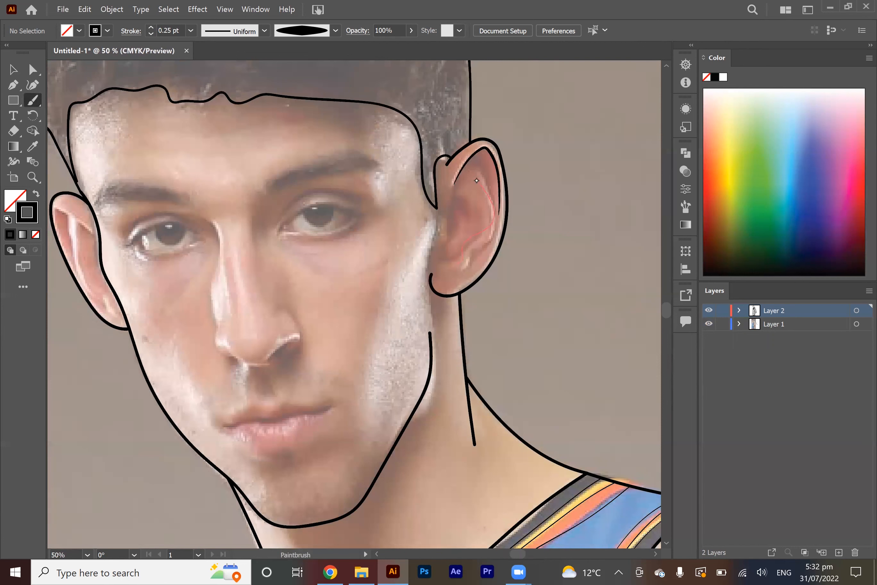
left_click_drag(92, 228, 57, 212)
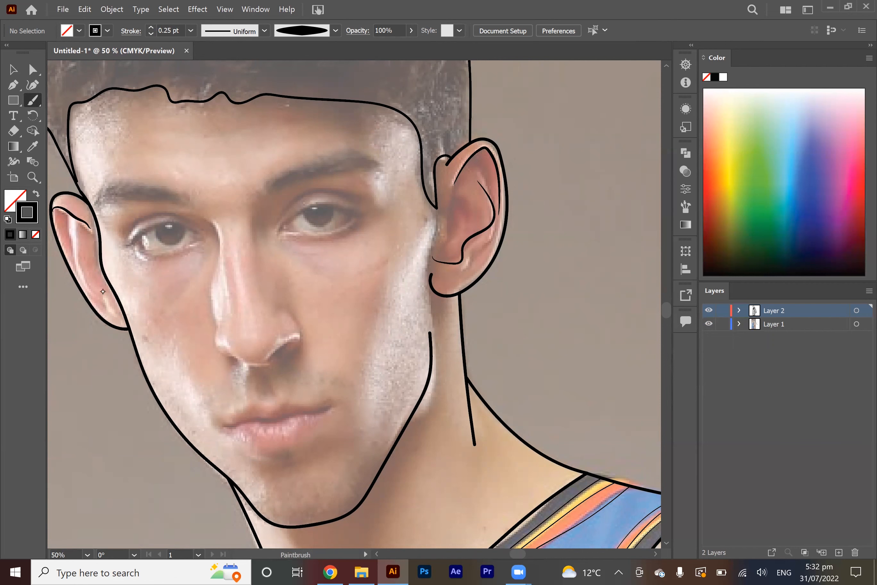
mouse_move(103, 291)
left_mouse_down()
mouse_move(79, 254)
mouse_move(83, 223)
left_mouse_up()
Paint long tapered hair strands across the hair, following the flow in the photo.
scroll(298, 310, "down", 2)
left_click_drag(110, 128, 172, 206)
scroll(185, 210, "up", 1)
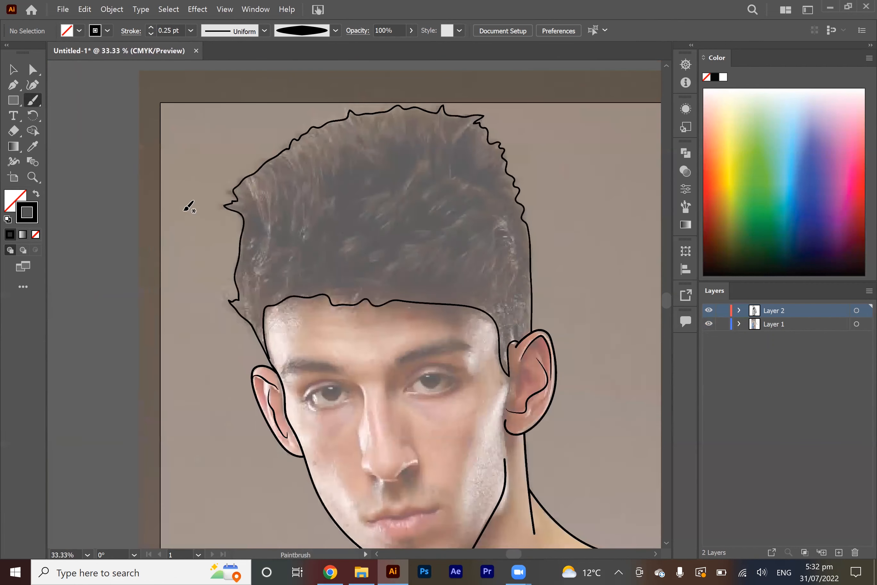
mouse_move(255, 252)
left_mouse_down()
mouse_move(269, 174)
mouse_move(297, 226)
mouse_move(292, 237)
left_mouse_up()
left_click_drag(373, 145, 321, 213)
left_click_drag(354, 245, 354, 245)
mouse_move(388, 273)
left_mouse_down()
mouse_move(466, 193)
mouse_move(488, 209)
left_mouse_up()
left_click_drag(473, 279, 499, 223)
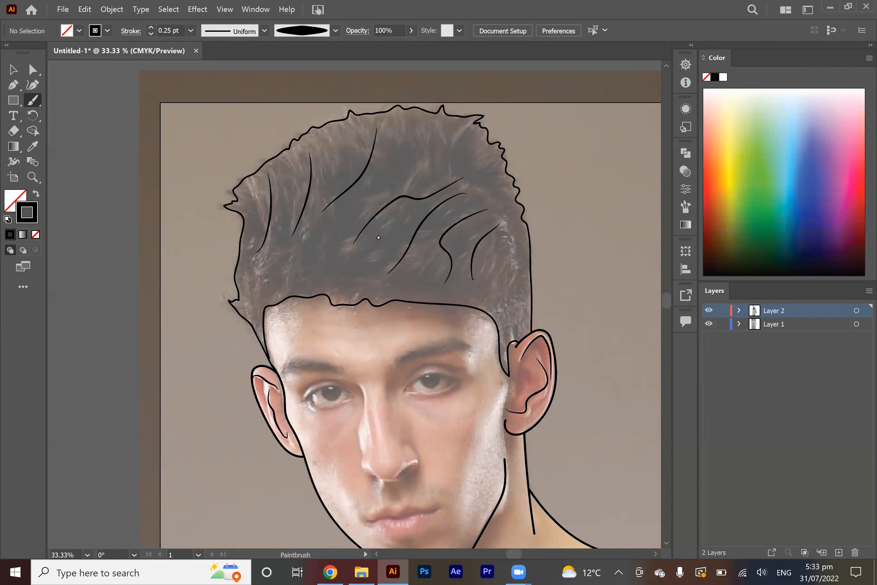
Fill the gaps in the hair with more short tapered strands and hide the photo on Layer 1.
left_click_drag(285, 285, 349, 218)
left_click_drag(490, 173, 479, 141)
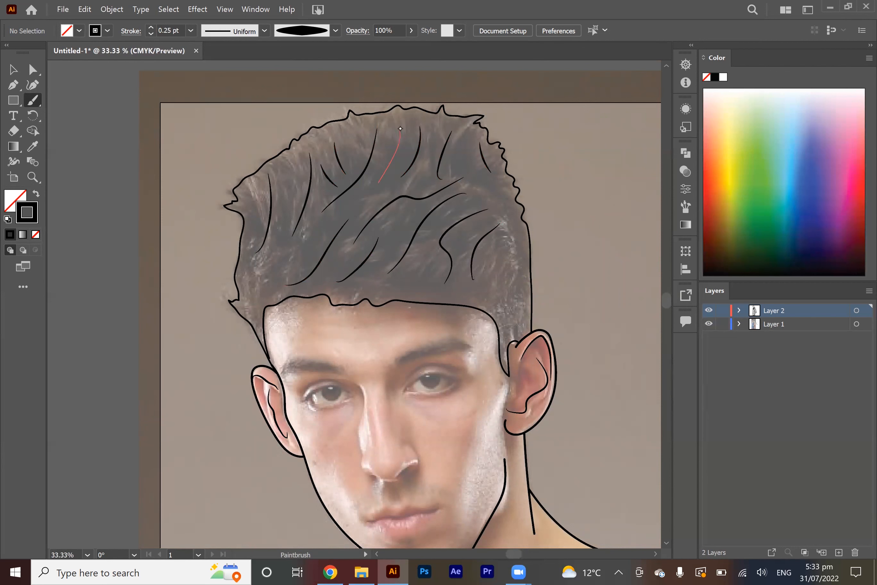
mouse_move(262, 269)
left_mouse_down()
mouse_move(274, 282)
mouse_move(264, 298)
left_mouse_up()
left_click_drag(347, 255, 329, 271)
left_click_drag(409, 207, 394, 246)
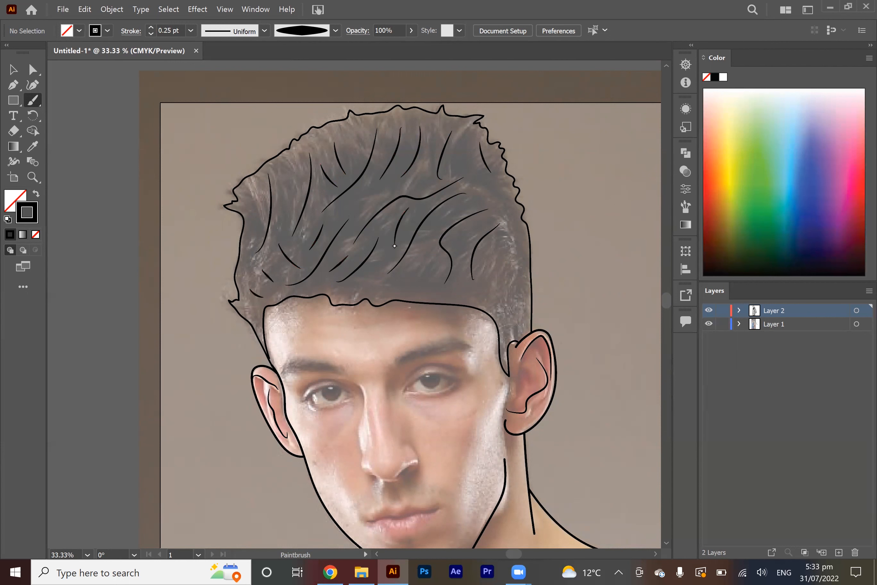
left_click_drag(354, 222, 371, 185)
left_click_drag(505, 218, 525, 261)
left_click(708, 324)
scroll(354, 179, "down", 4)
scroll(385, 175, "down", 4)
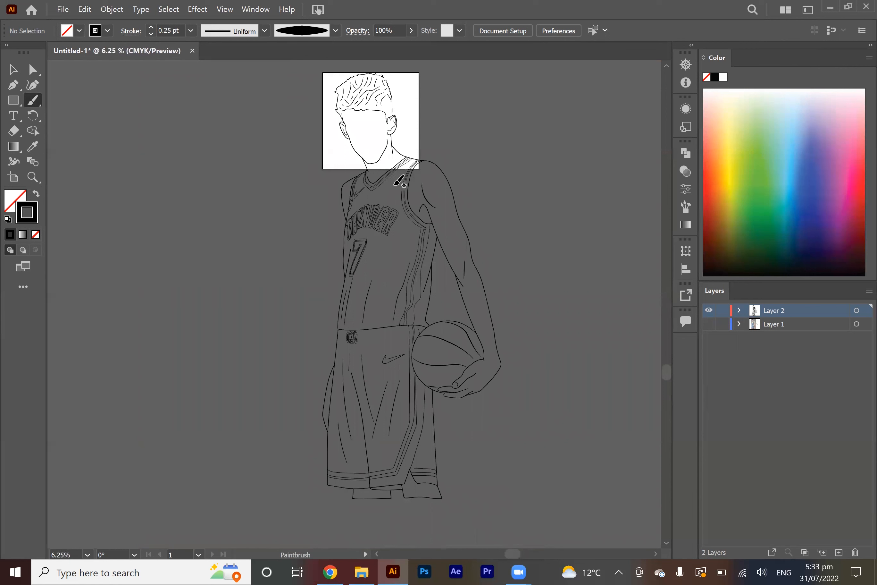
scroll(429, 181, "up", 1)
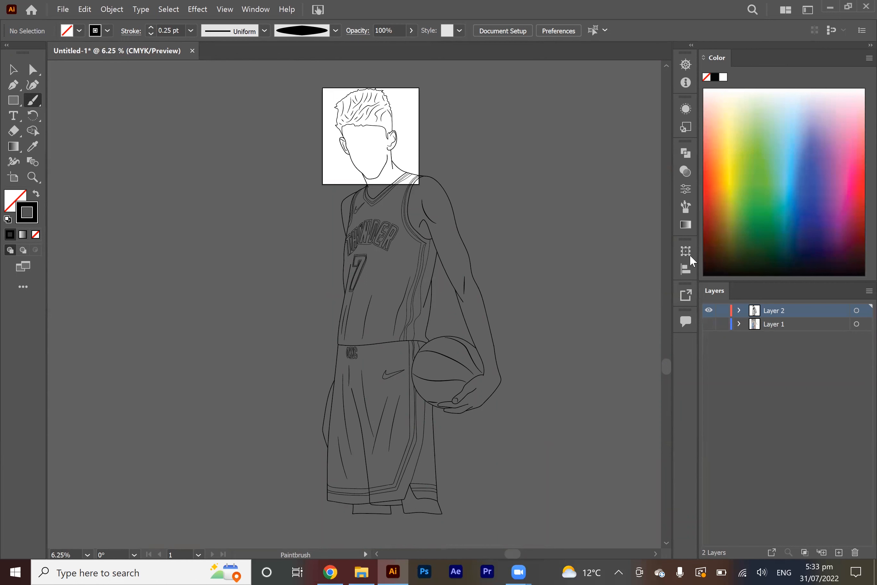
left_click(706, 327)
left_click(707, 327)
Expand the appearance of all the line art on Layer 2 and bring up the Pathfinder operations.
key("ctrl+a")
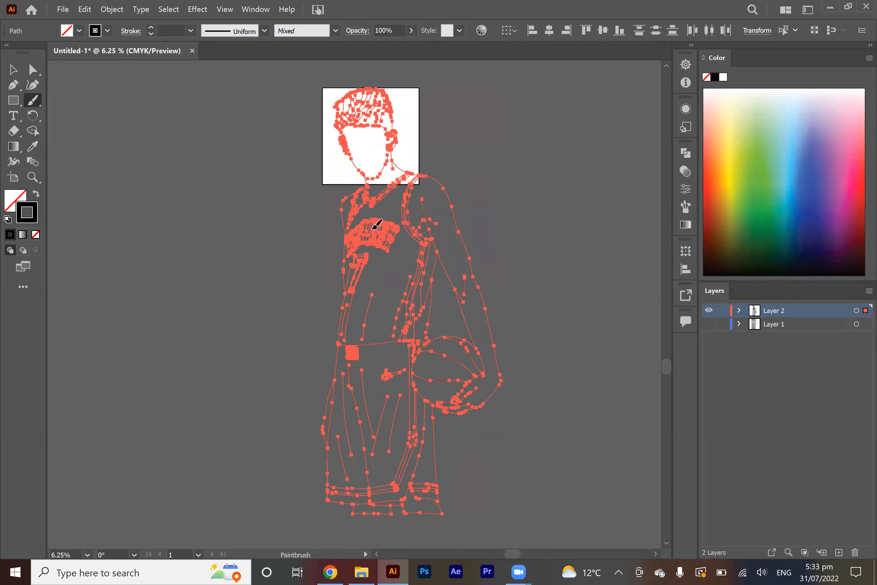
left_click(117, 13)
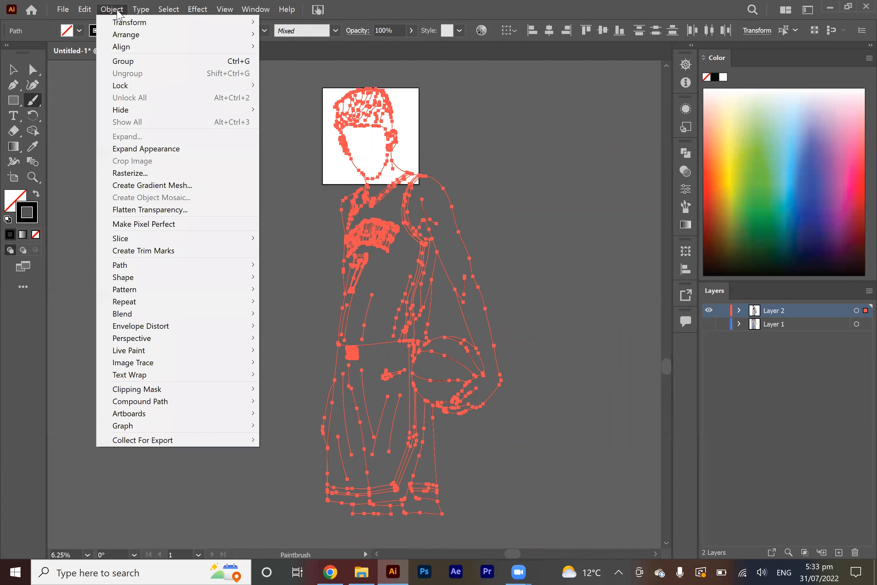
left_click(210, 147)
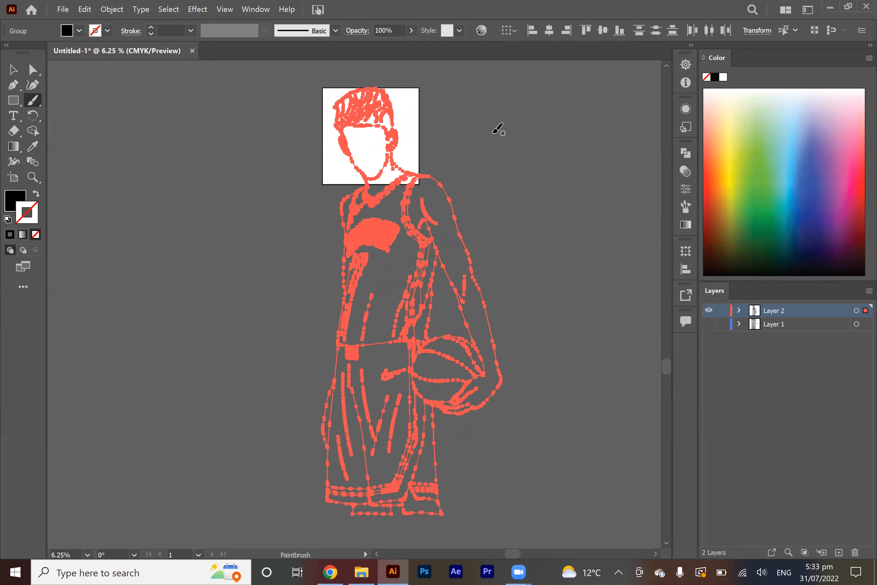
left_click(686, 154)
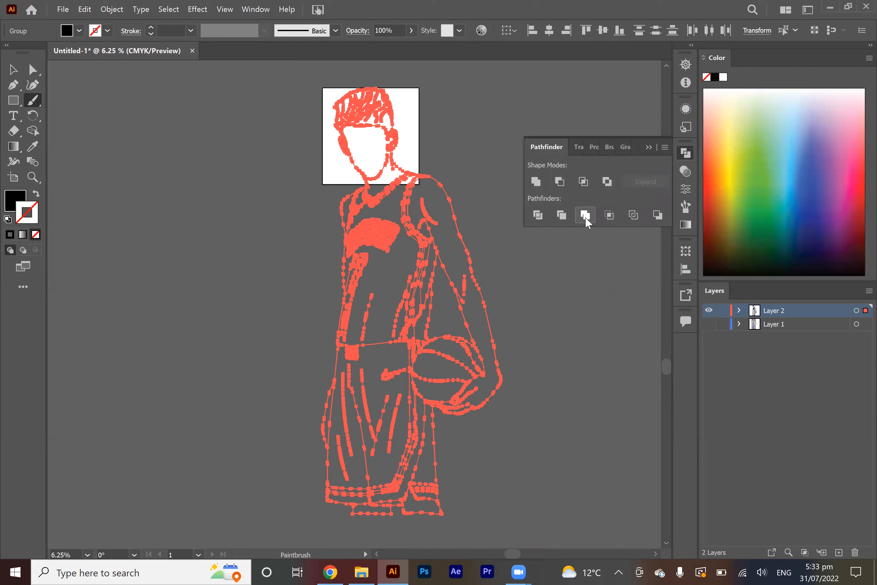
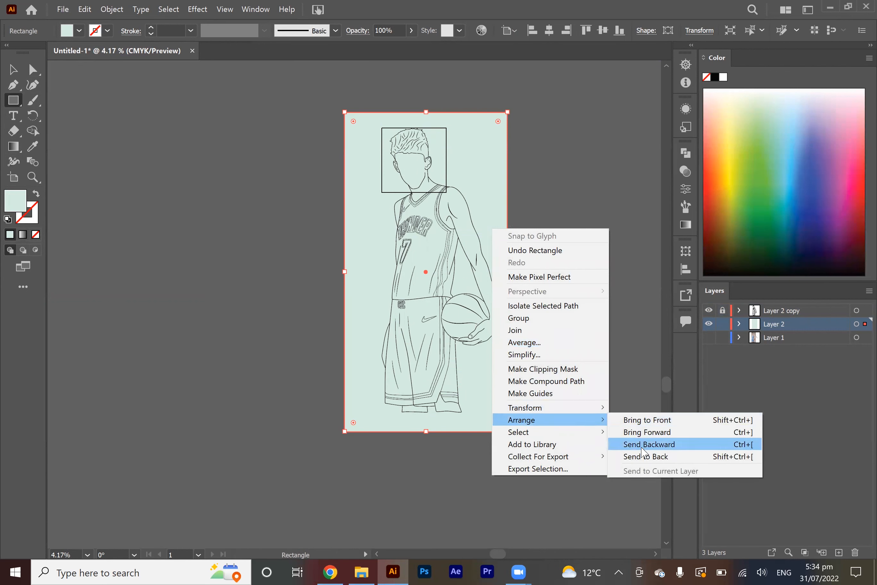
Send the pale green rectangle to the back and merge it with all the line art on Layer 2 using Pathfinder.
left_click(644, 456)
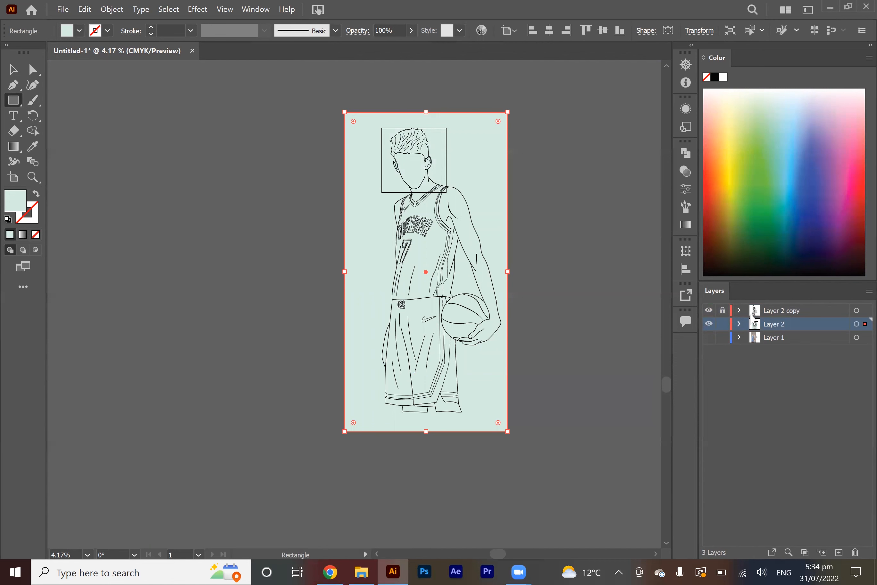
key("ctrl+a")
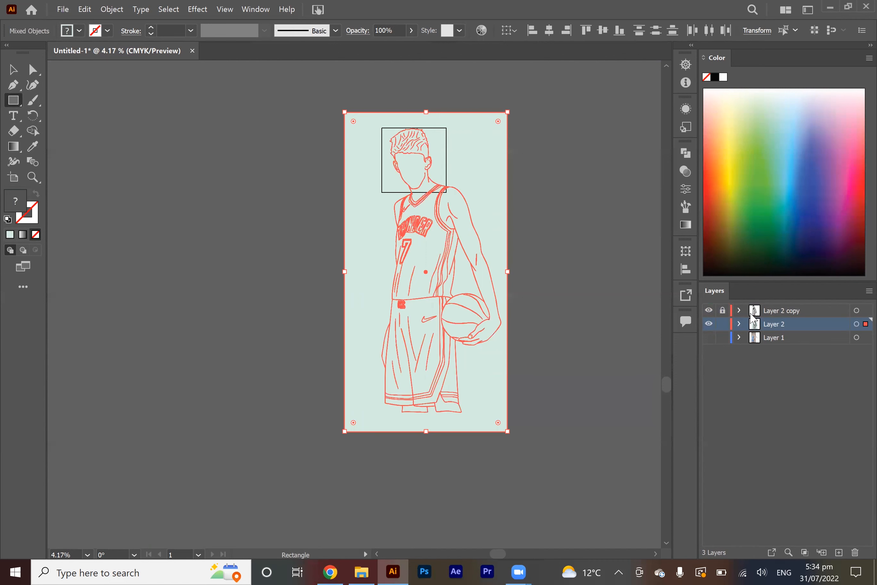
left_click(686, 154)
left_click(586, 216)
left_click(685, 153)
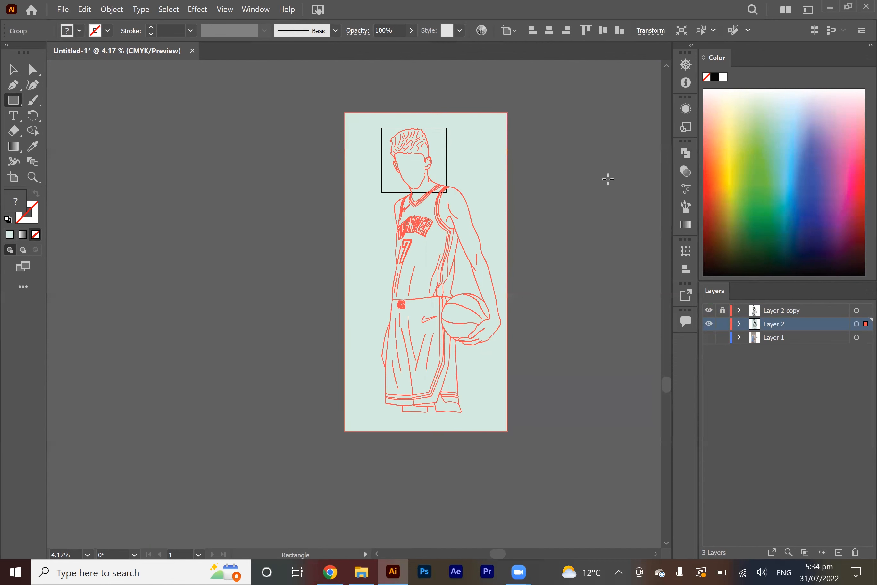
Delete the pale green background area surrounding the figure with the Direct Selection tool.
key("a")
left_click(613, 183)
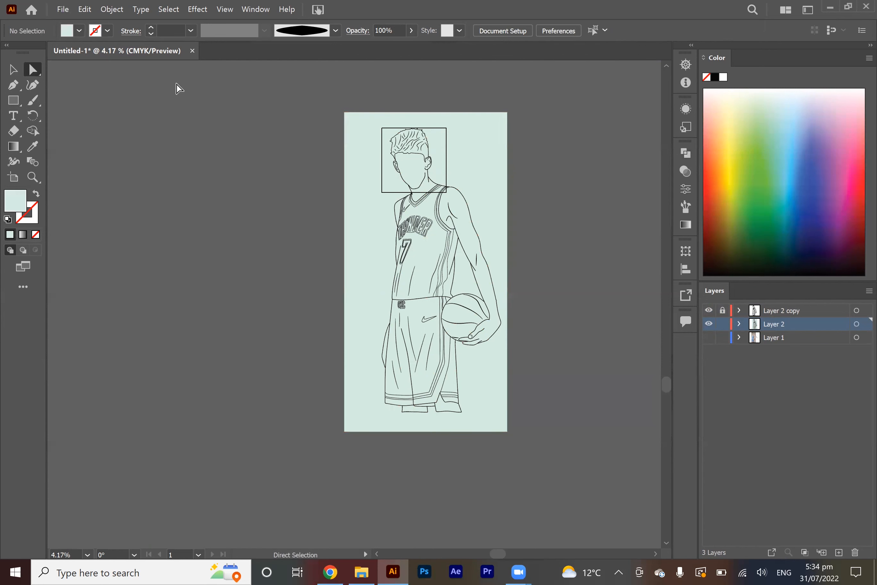
left_click(39, 68)
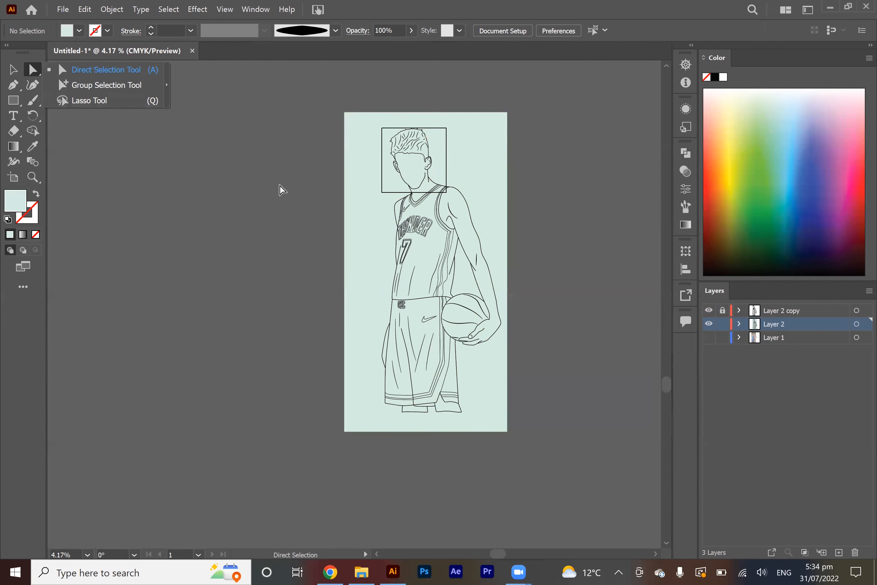
left_click(370, 196)
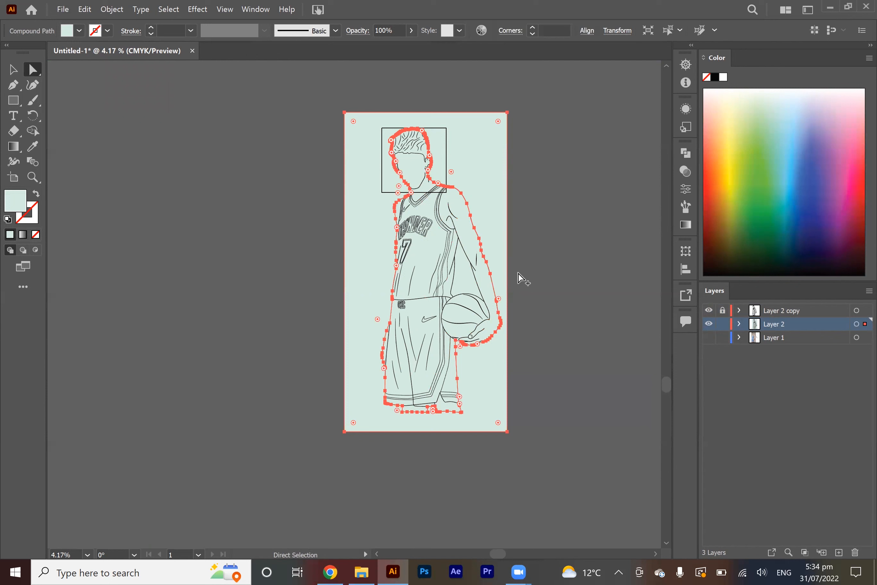
scroll(519, 278, "up", 1)
scroll(521, 278, "up", 2)
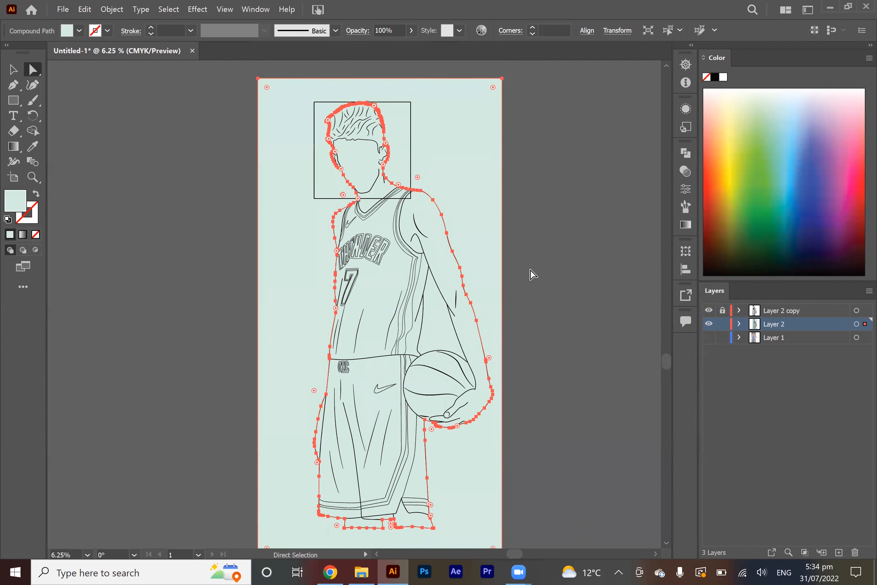
left_click(543, 274)
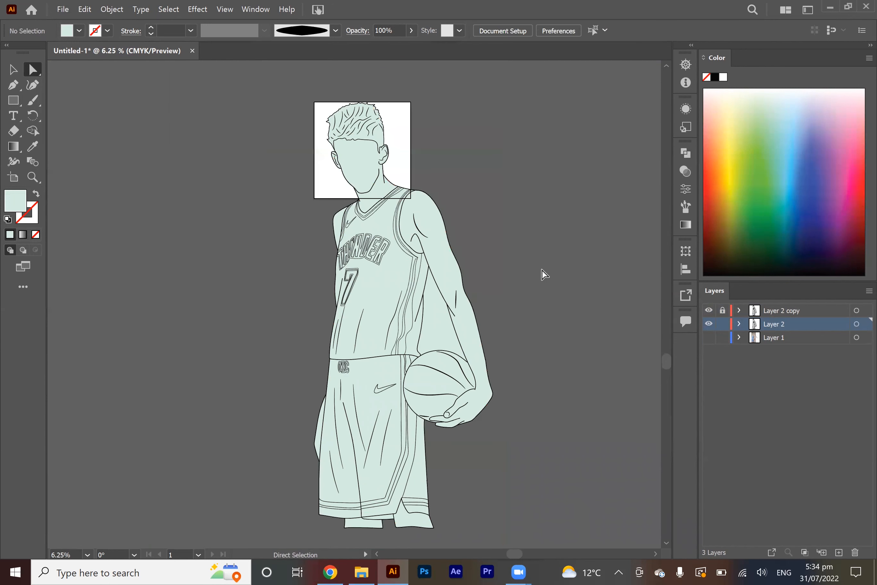
Delete the enclosed pale green area between the arm, torso and basketball.
scroll(543, 274, "down", 2)
scroll(506, 270, "up", 2)
scroll(490, 277, "up", 1)
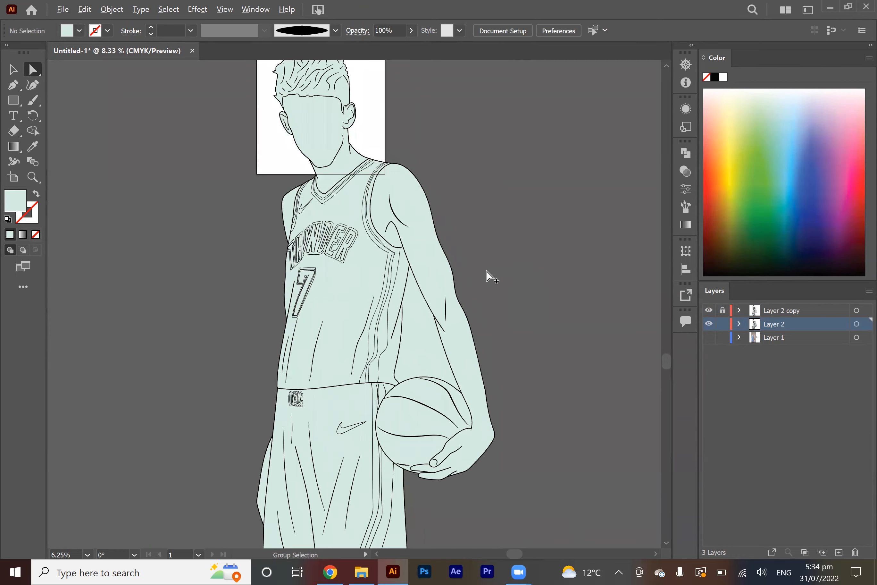
scroll(491, 277, "up", 2)
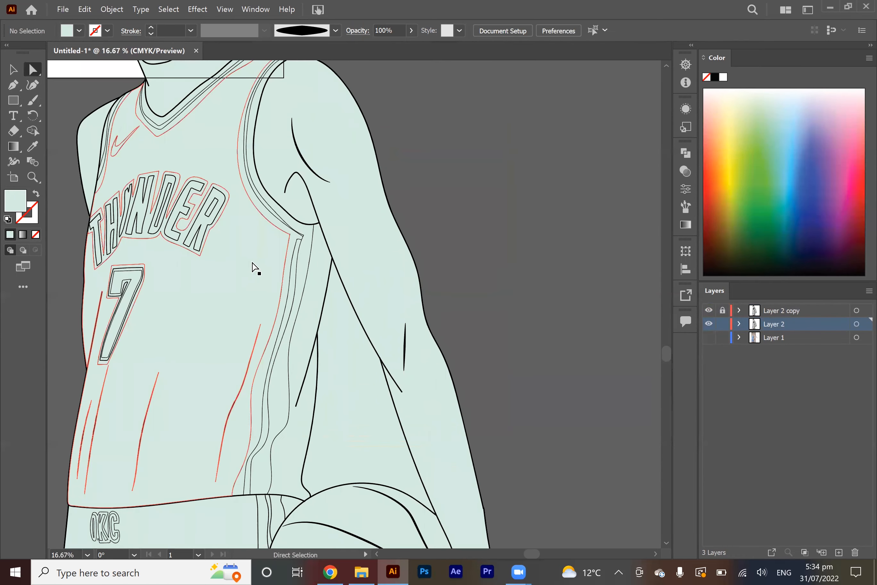
scroll(317, 221, "down", 1)
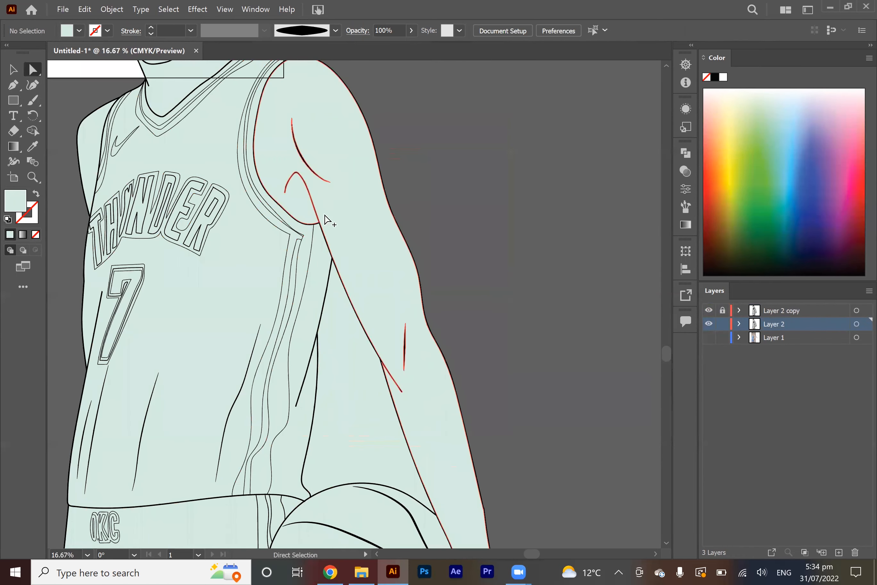
scroll(307, 226, "down", 1)
scroll(359, 249, "down", 2)
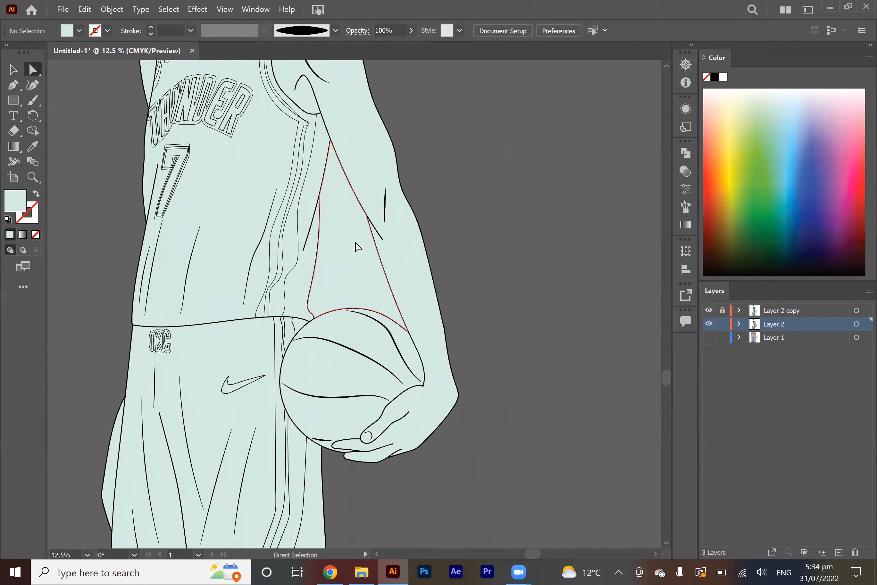
left_click(357, 248)
key("Delete")
Show the photo on Layer 1 and set the opacity of everything on that layer to 100%.
scroll(241, 355, "down", 3)
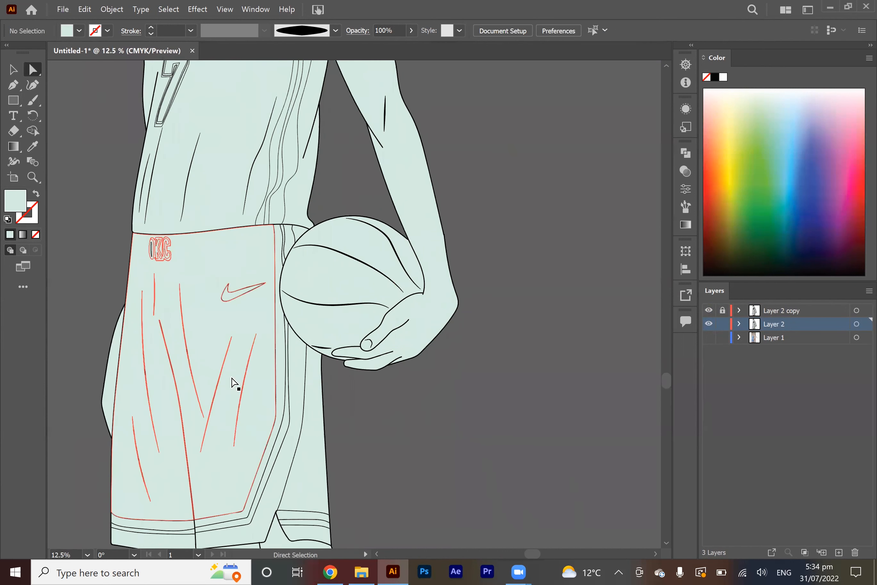
scroll(384, 309, "up", 10)
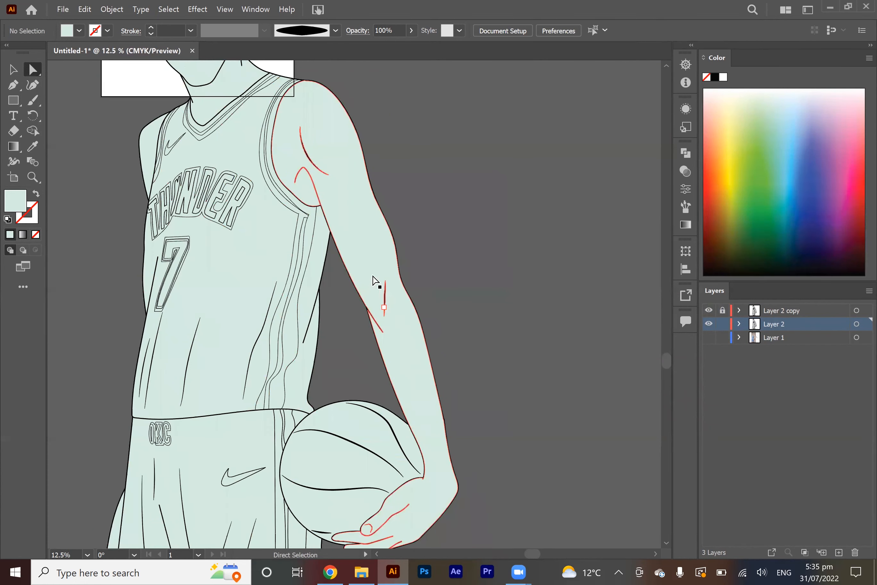
scroll(305, 310, "up", 3)
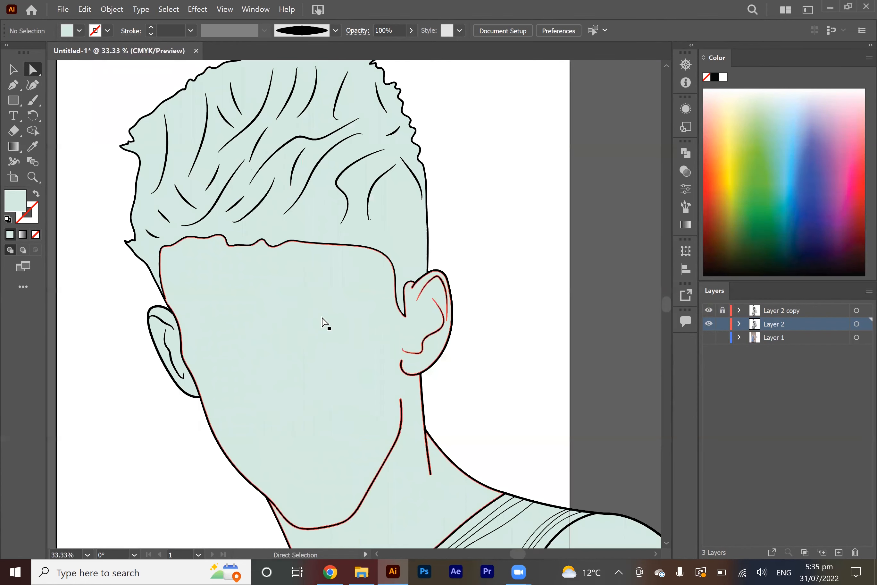
scroll(325, 323, "down", 6)
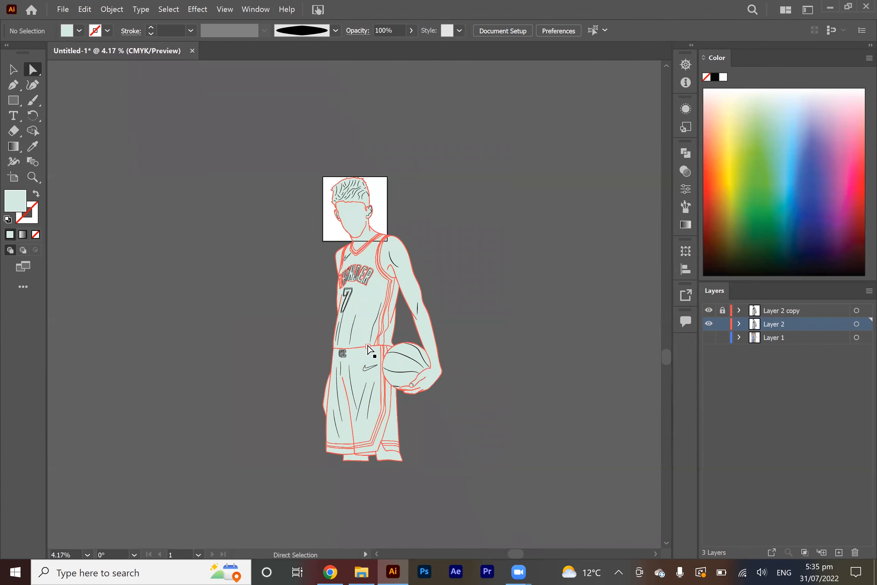
left_click(710, 338)
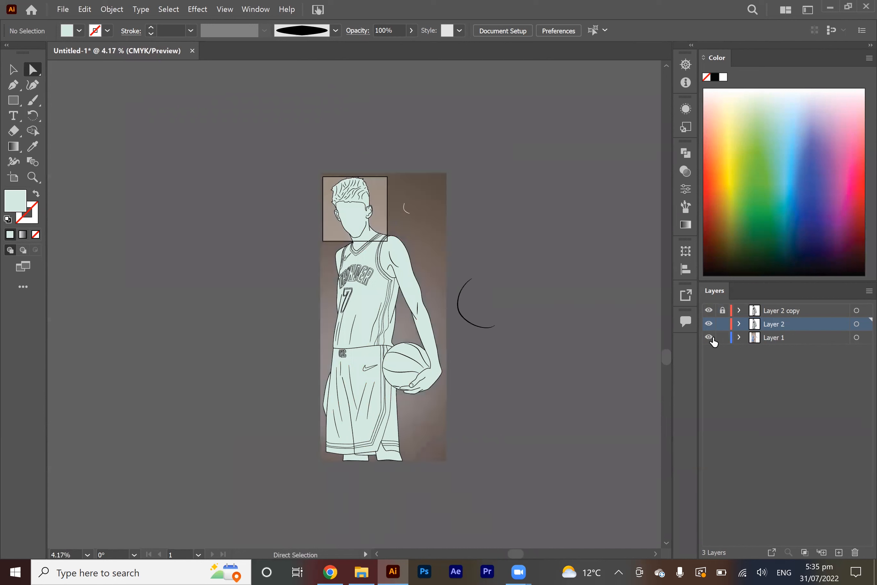
left_click(857, 337)
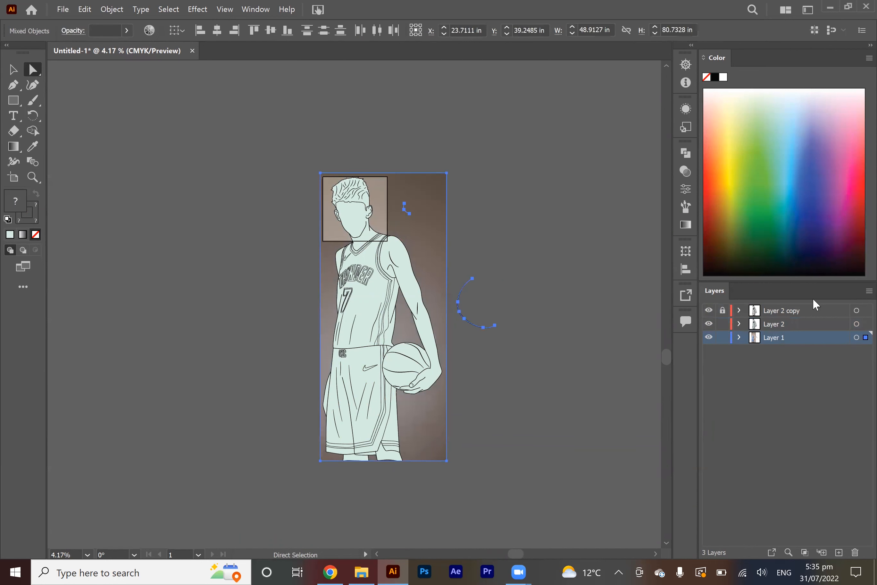
left_click(686, 170)
left_click(653, 169)
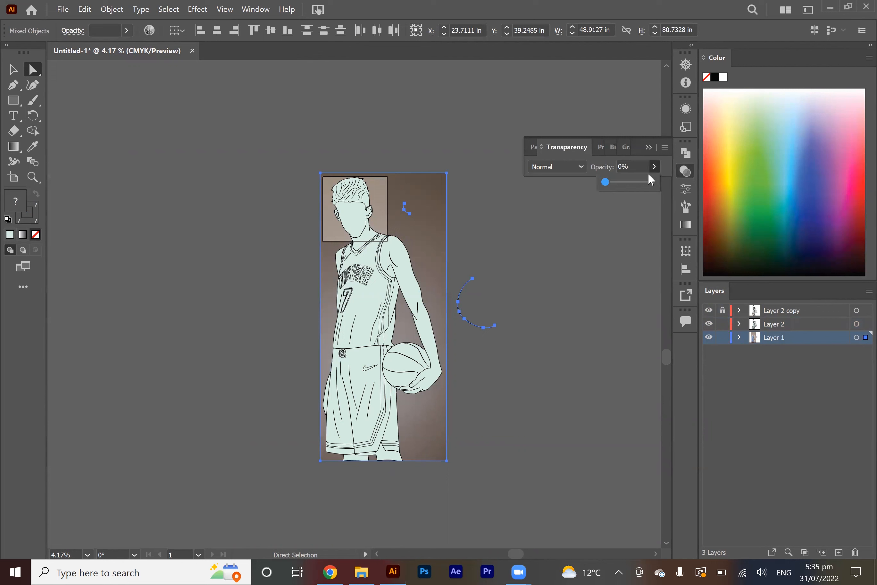
left_click(685, 170)
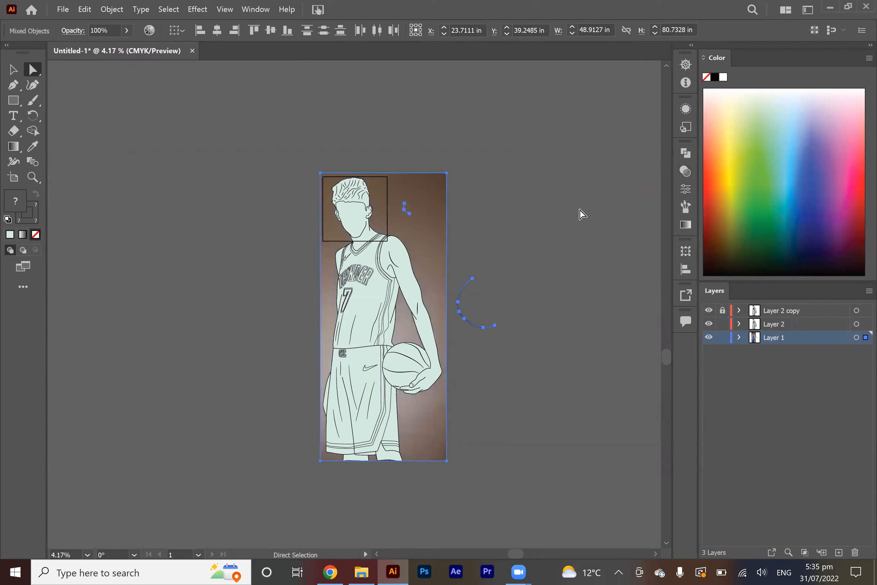
Duplicate Layer 1 and move one copy of the photo about 22 in to the left as a colour reference.
left_click(604, 223)
left_click_drag(801, 336, 839, 552)
left_click_drag(423, 241, 342, 241)
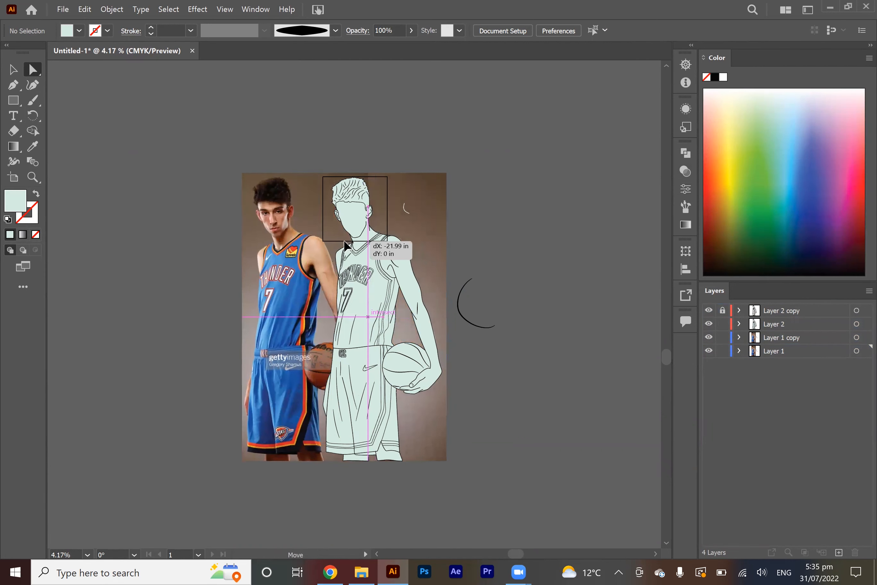
left_click(502, 242)
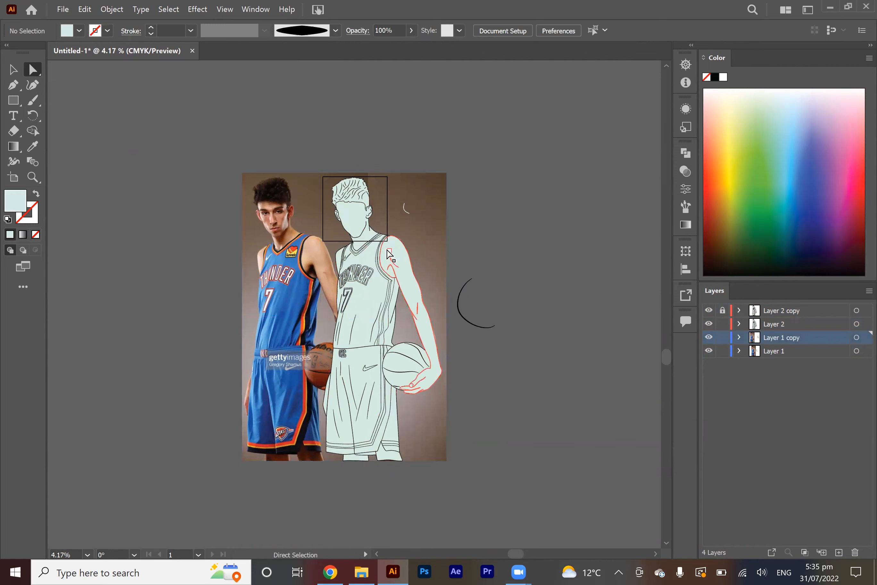
Fill the face, ears, neck, arms, hand and legs with the skin tone sampled from the shoulder in the reference photo.
scroll(312, 290, "up", 2)
scroll(312, 290, "up", 3)
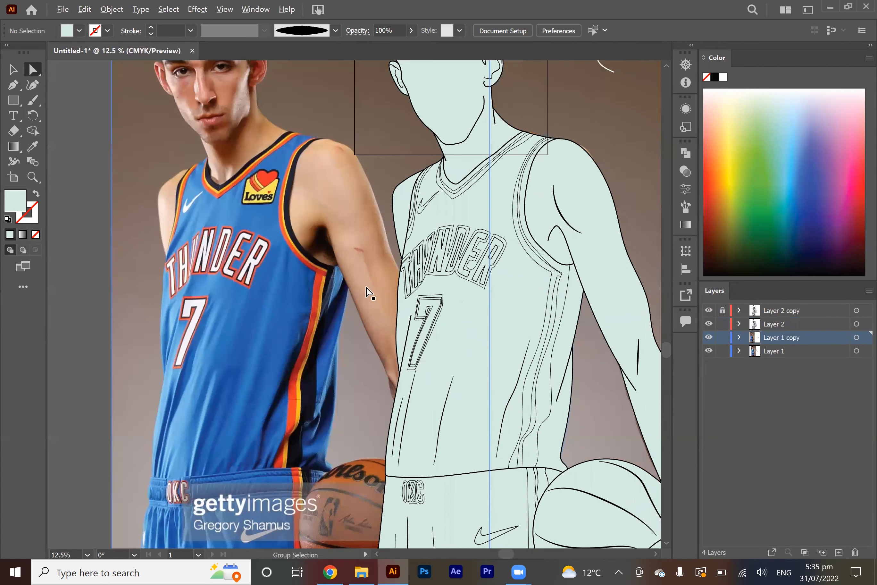
scroll(370, 293, "up", 2)
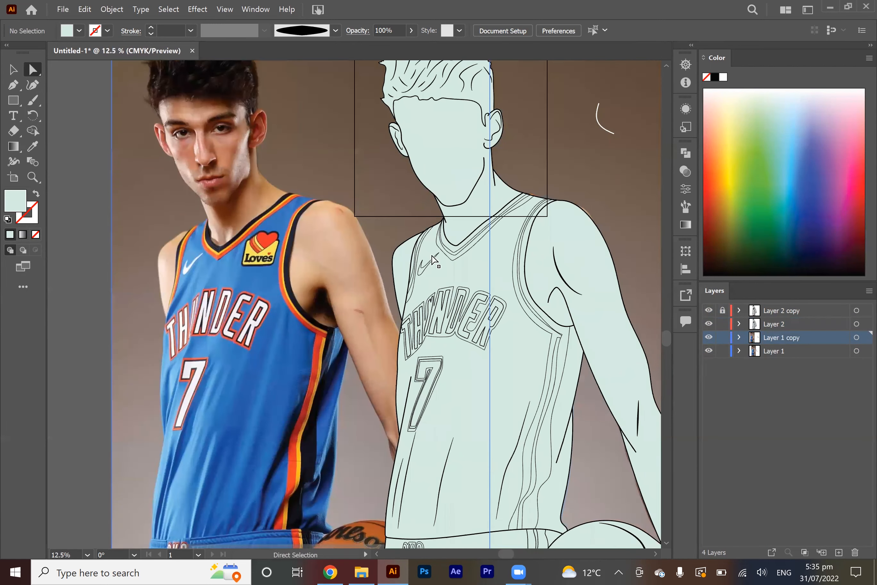
left_click(465, 145)
scroll(407, 130, "up", 1)
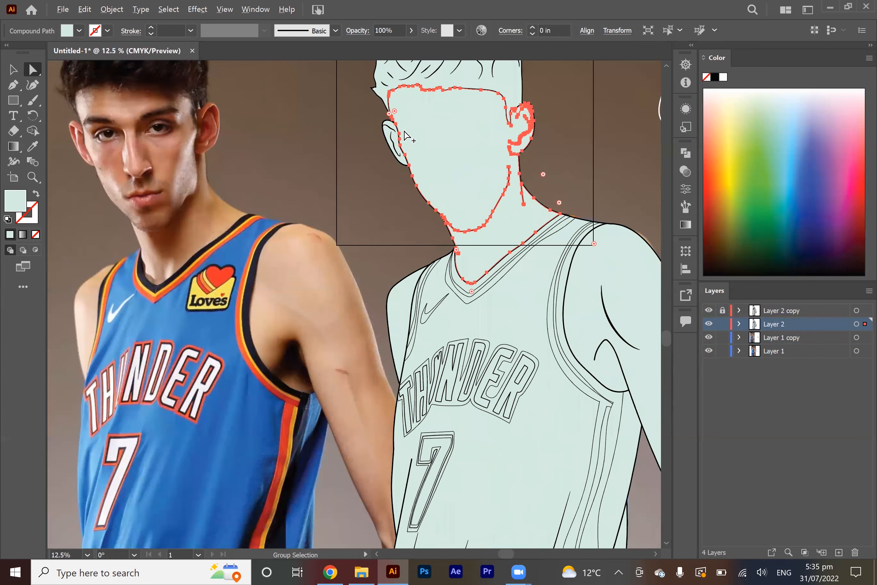
left_click(368, 148, "shift")
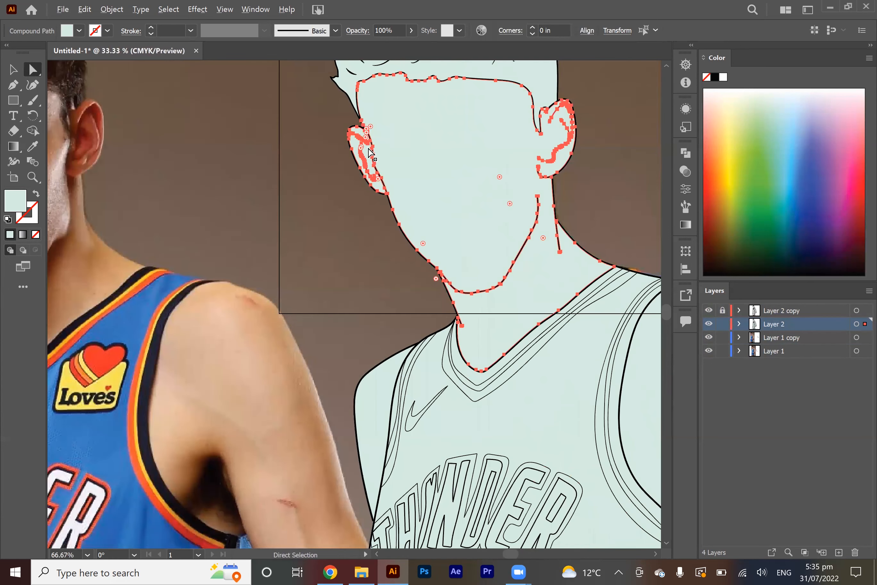
scroll(355, 206, "down", 6)
left_click(353, 206, "shift")
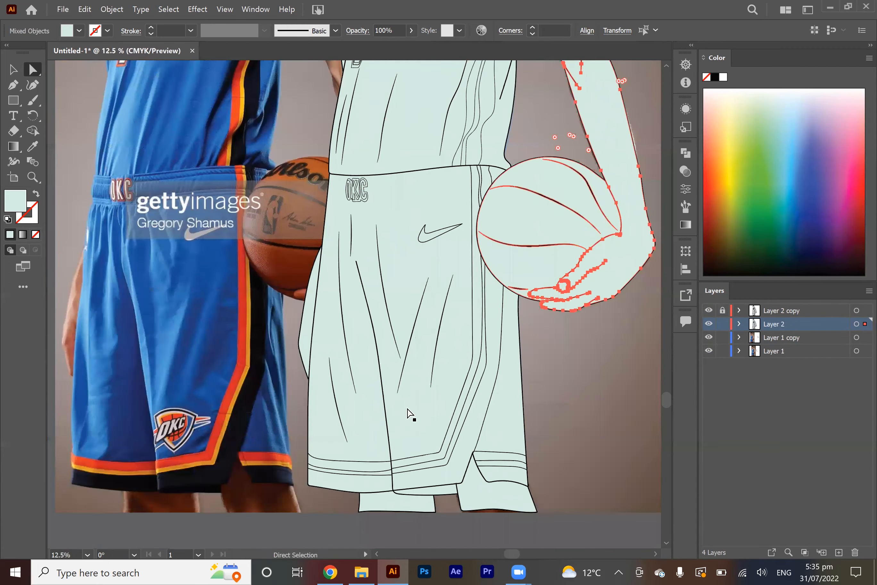
scroll(407, 413, "down", 3)
left_click(407, 415, "shift")
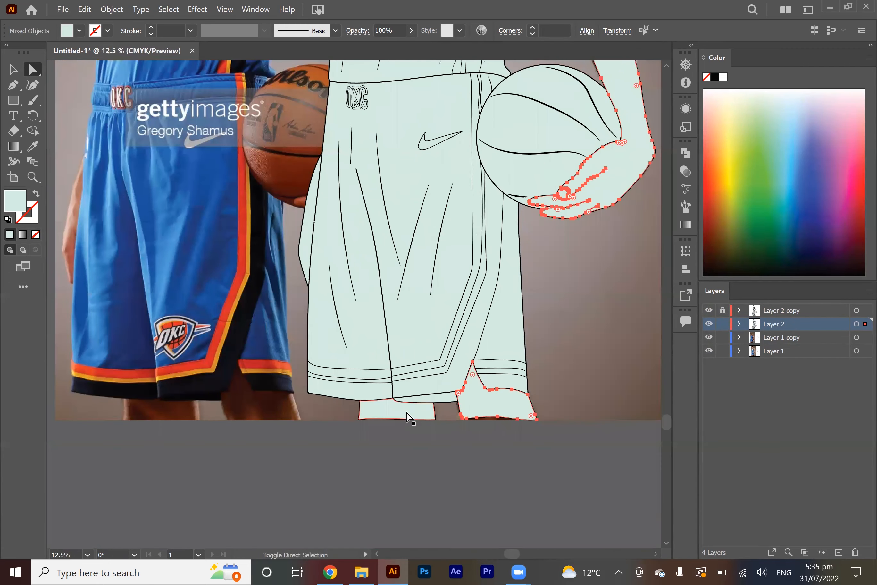
scroll(309, 289, "up", 2)
left_click(304, 292, "shift")
scroll(304, 292, "up", 1)
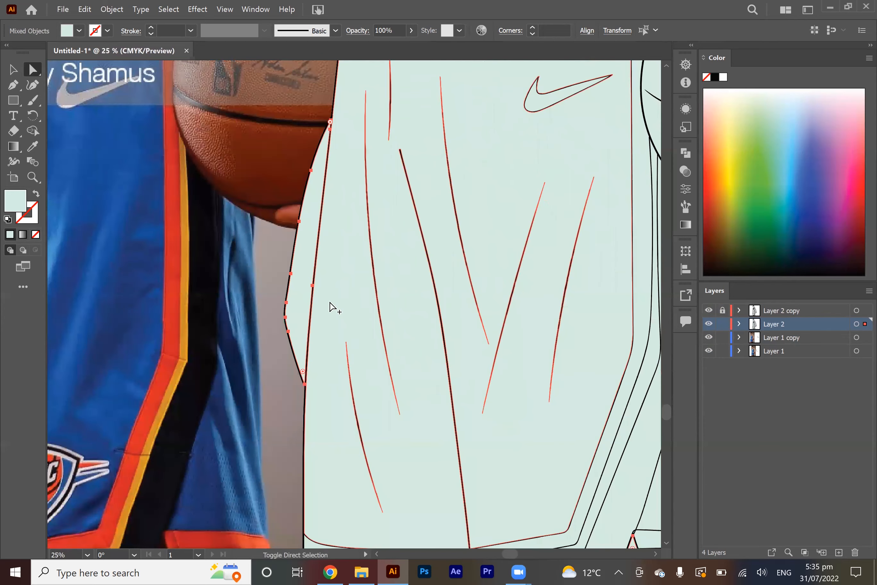
scroll(338, 280, "down", 2)
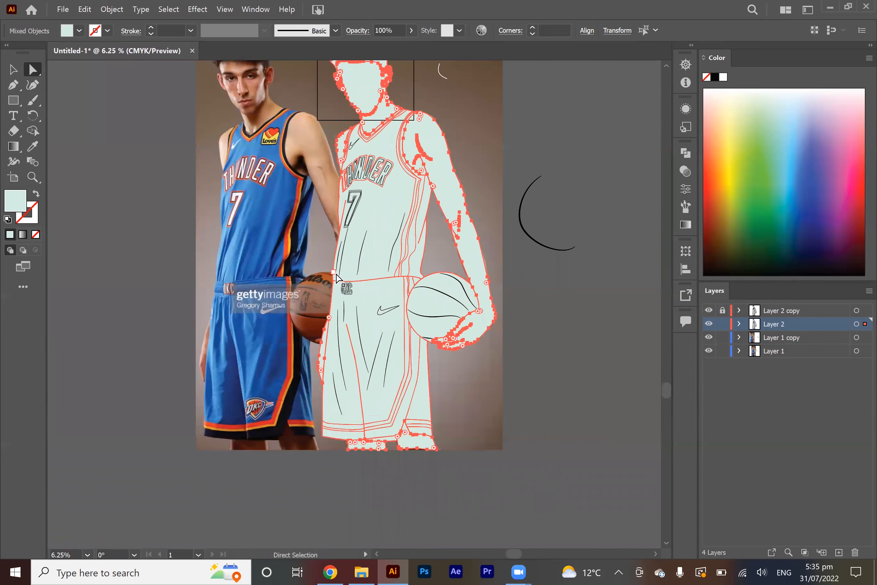
key("i")
scroll(300, 162, "up", 1)
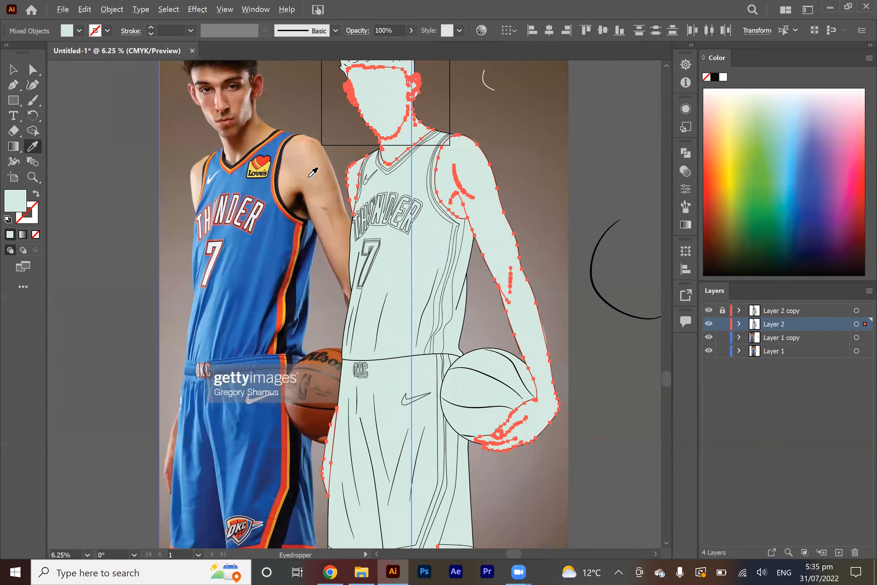
scroll(341, 196, "up", 1)
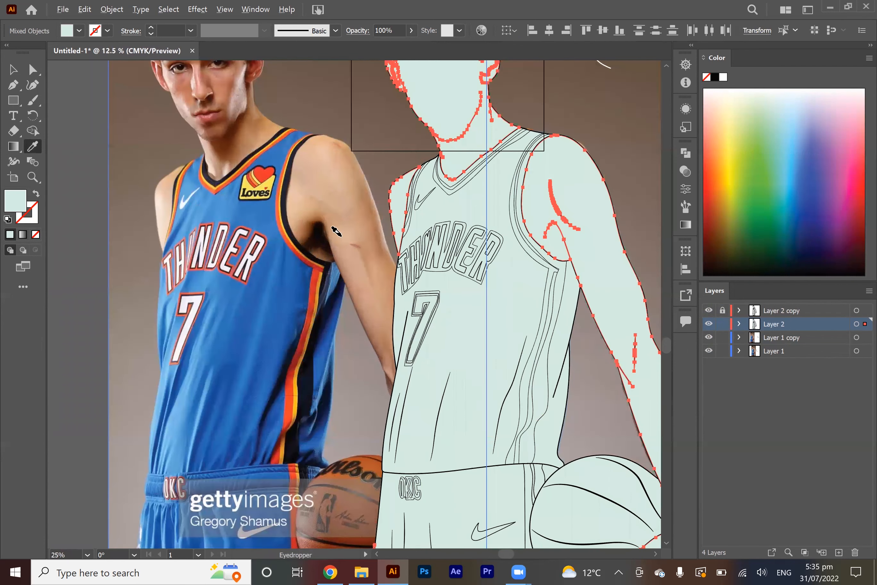
scroll(318, 211, "up", 1)
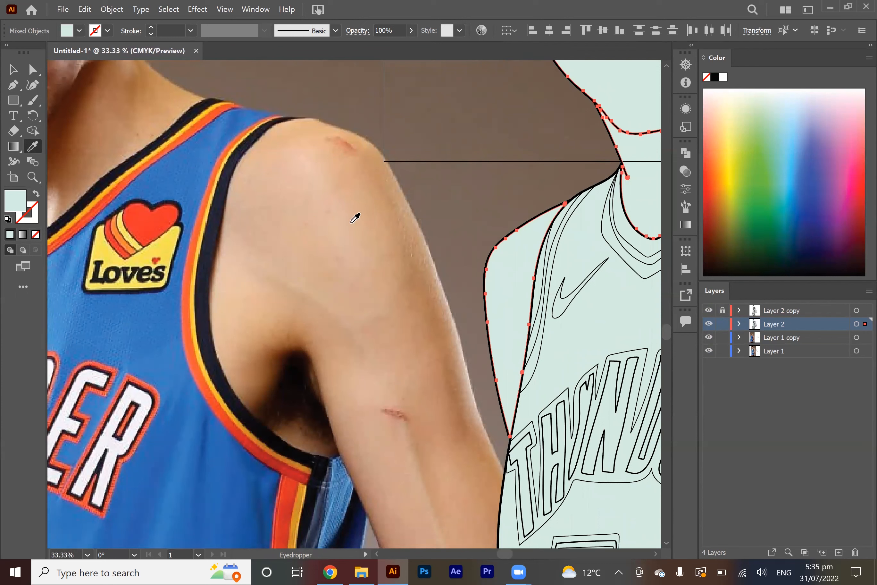
left_click(349, 254)
Adjust the fill of the skin shapes to CCA285 in the Color Picker and deselect them.
scroll(266, 286, "down", 1)
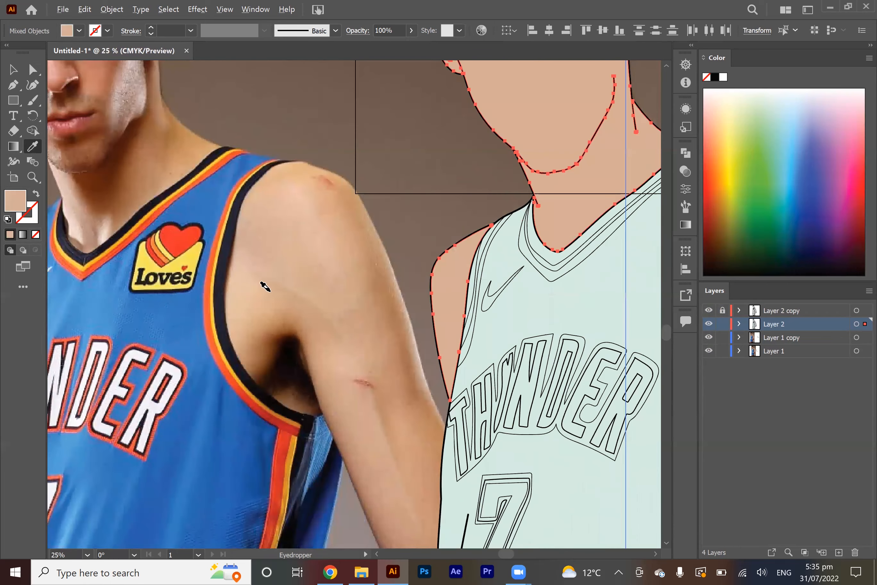
scroll(265, 286, "down", 3)
scroll(426, 305, "up", 1)
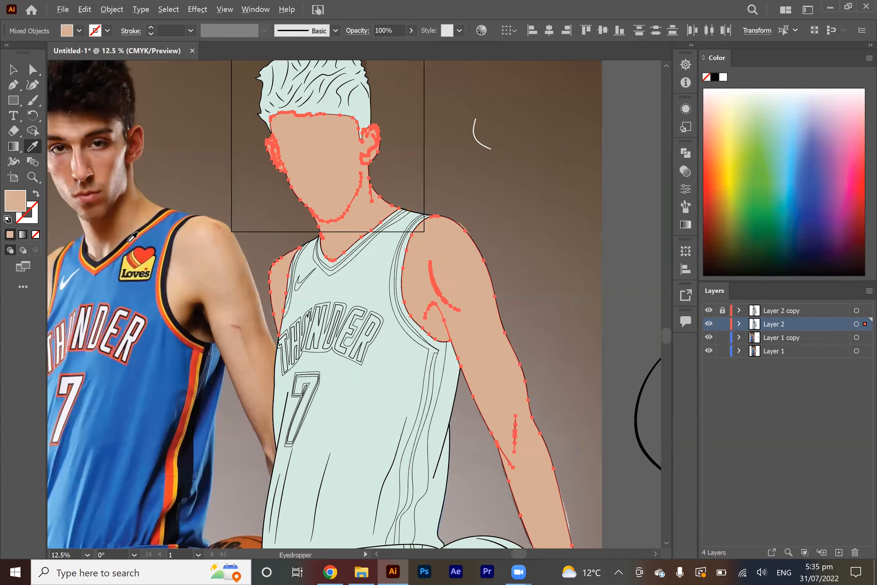
double_click(22, 205)
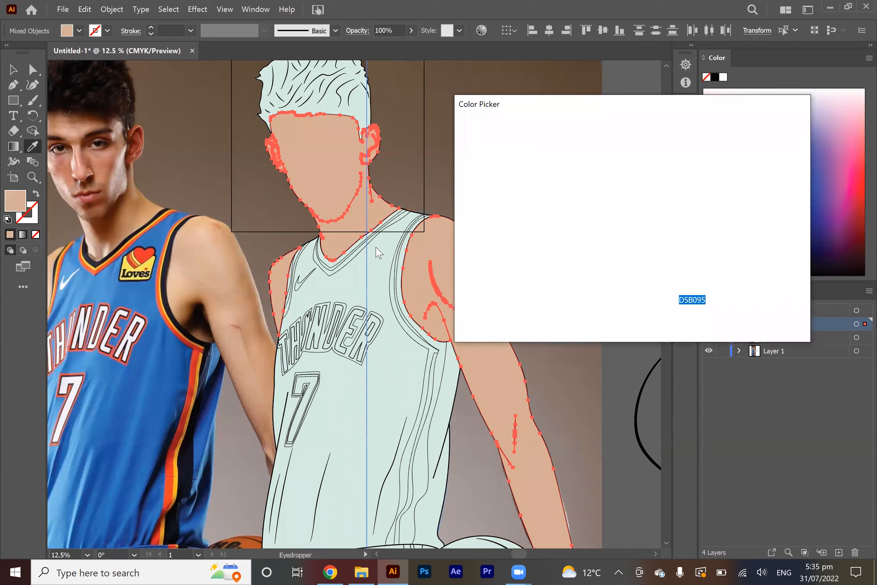
left_click_drag(529, 168, 521, 172)
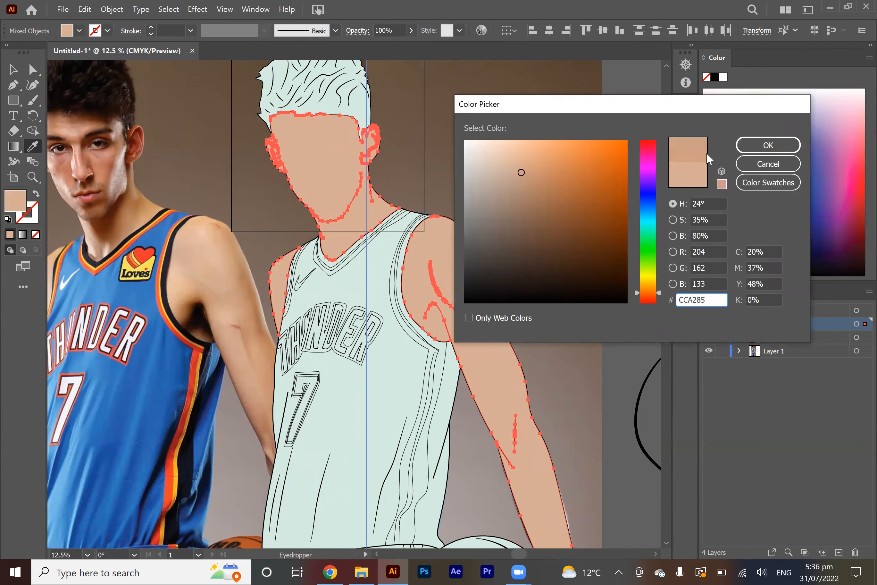
left_click(756, 147)
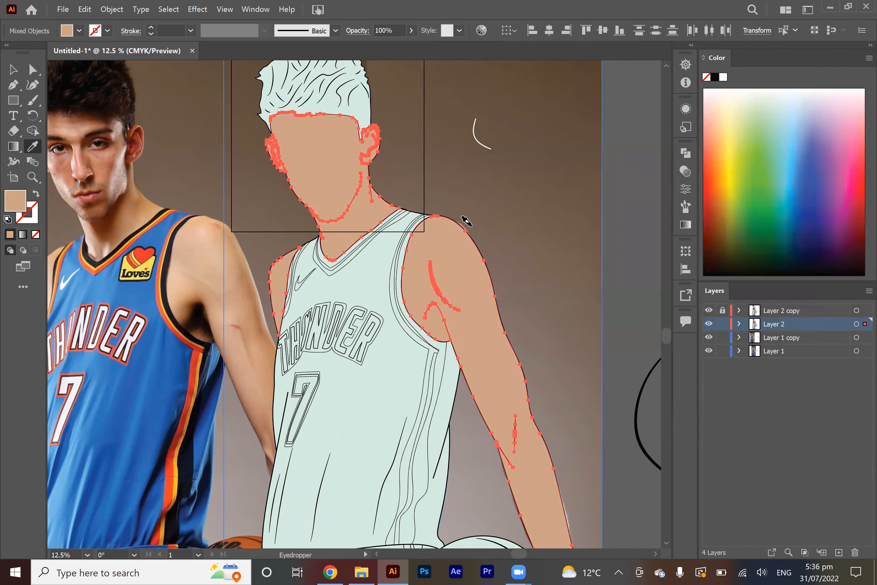
scroll(466, 222, "down", 1)
key("a")
left_click(632, 227)
Fill the main jersey and shorts panels with the blue sampled from the uniform in the reference photo.
scroll(628, 227, "down", 4)
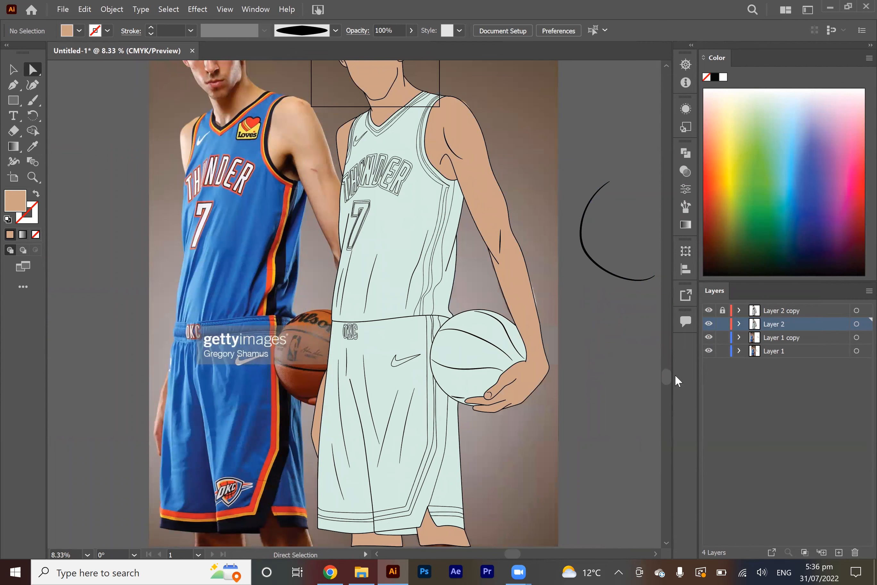
scroll(490, 241, "up", 1)
scroll(465, 235, "up", 1)
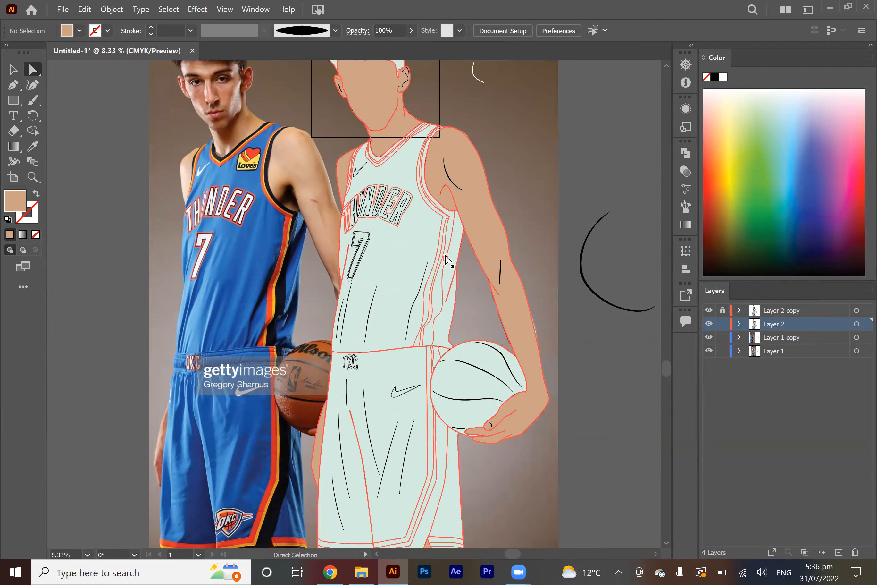
scroll(442, 325, "up", 2)
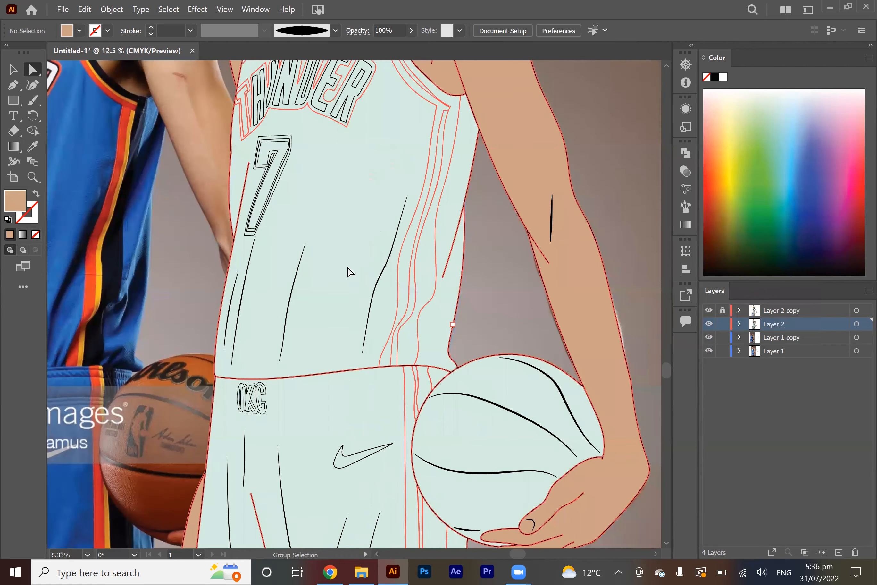
scroll(350, 272, "up", 1)
left_click(343, 308, "alt")
left_click(377, 363, "shift")
scroll(437, 269, "up", 2)
left_click(437, 268, "shift")
scroll(456, 272, "down", 3)
left_click(456, 410, "shift")
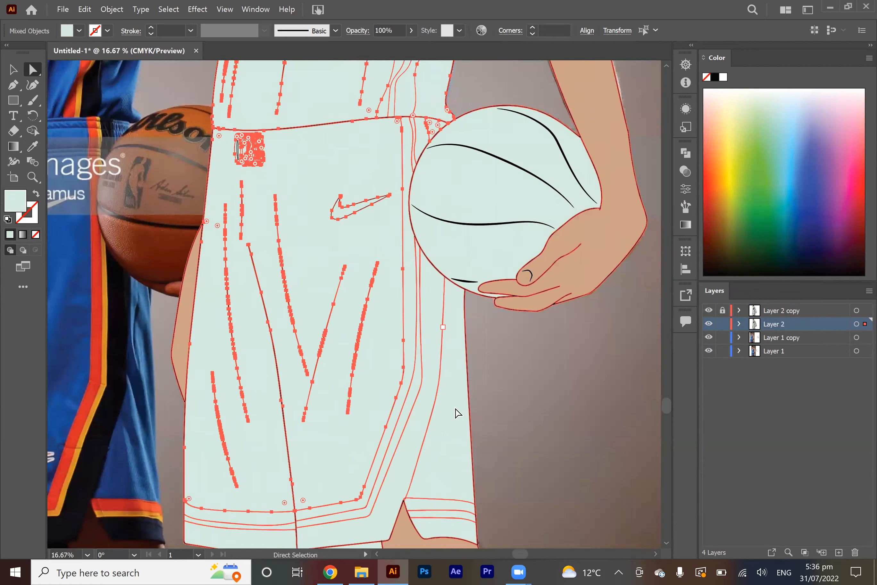
key("i")
left_click(217, 291)
Adjust the blue of the jersey and shorts panels to a strongly saturated shade in the Color Picker.
scroll(221, 297, "down", 2)
double_click(15, 201)
left_click(598, 189)
left_click(768, 145)
Fill the hair shape with the dark brown sampled from the hair in the reference photo.
scroll(339, 113, "up", 3)
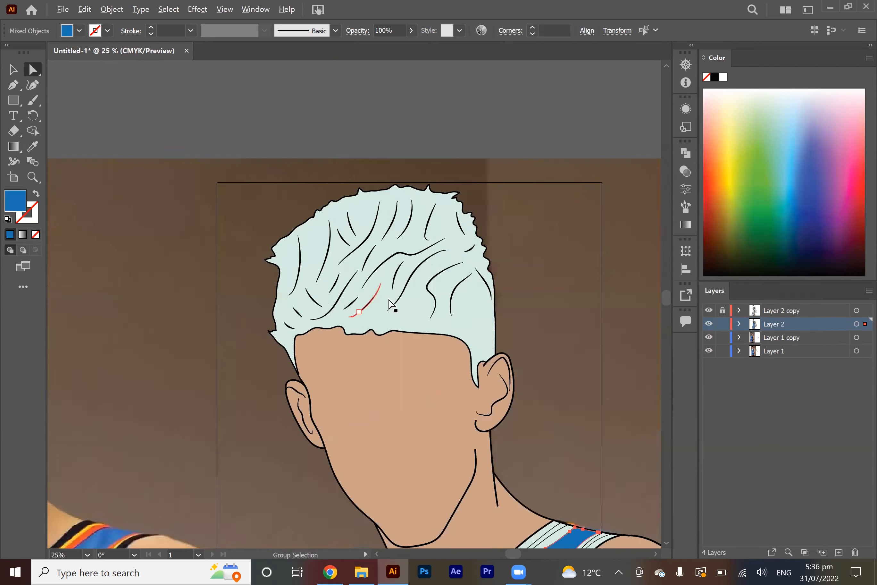
left_click(391, 305, "alt")
key("i")
left_click(156, 273)
left_click(343, 181)
Fill the innermost collar and armhole trim and the dark side stripe with the dark trim colour sampled from the photo.
scroll(282, 291, "up", 2)
left_click(336, 296)
left_click(526, 288, "shift")
scroll(256, 324, "up", 3)
left_click(302, 320, "shift")
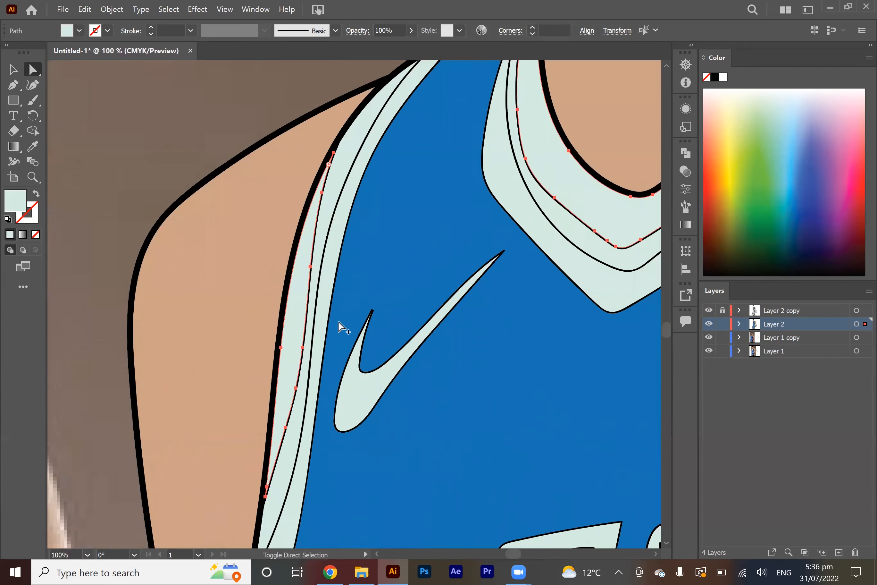
left_click(267, 238)
Shift the dark trim fill to navy blue in the Color Picker.
double_click(15, 201)
left_click(594, 251)
left_click(647, 204)
left_click(600, 259)
left_click(768, 146)
Fill the middle trim band of the jersey's collar, armholes and side with the yellow sampled from the photo's side stripe.
scroll(381, 258, "down", 4)
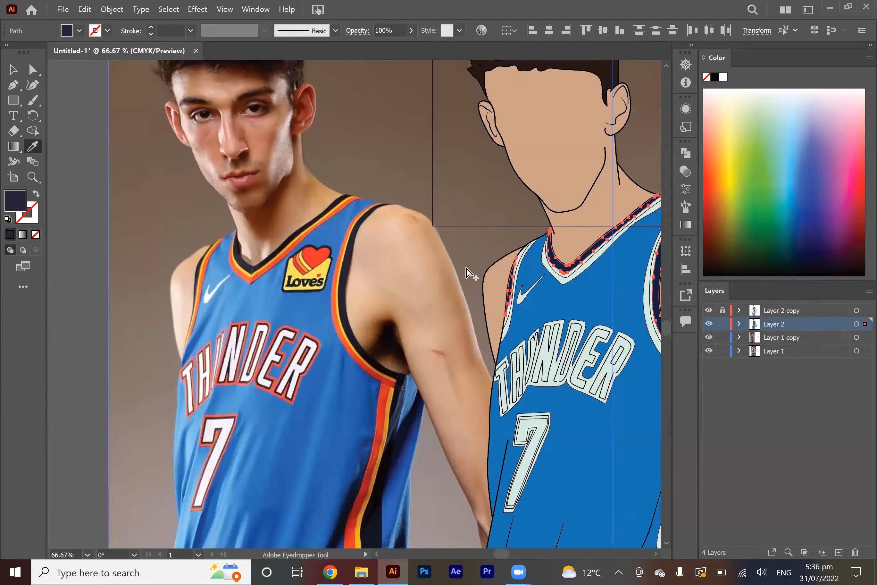
key("a")
scroll(558, 269, "up", 3)
left_click(293, 264)
scroll(345, 260, "up", 4)
left_click(341, 209, "shift")
scroll(340, 211, "down", 5)
key("i")
scroll(133, 304, "up", 2)
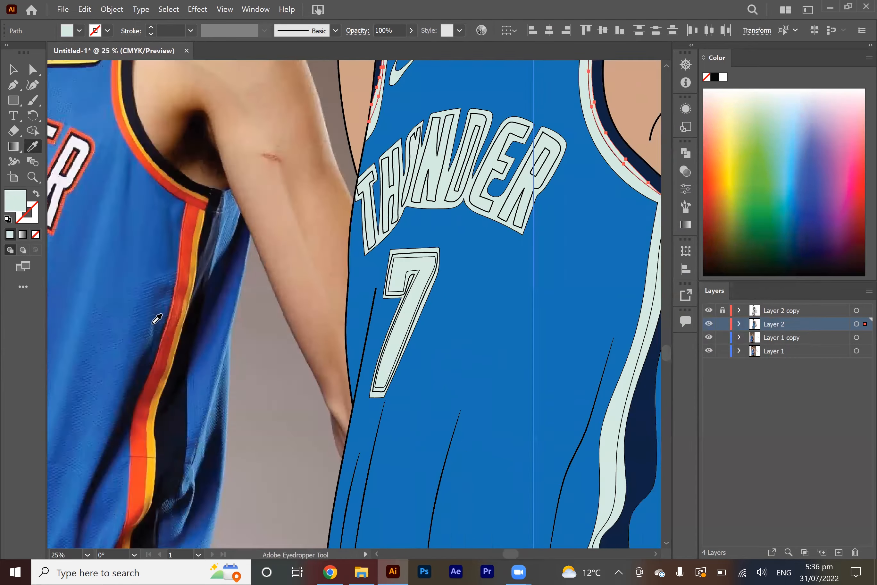
left_click(157, 419)
Fill the outer trim band of the jersey's collar, armholes and side with the orange sampled from the photo.
key("a")
scroll(341, 211, "up", 2)
left_click(307, 183)
left_click(218, 254, "shift")
scroll(382, 325, "down", 1)
key("i")
left_click(121, 268)
Fill the Nike swoosh on the jersey's chest with white.
key("a")
scroll(292, 243, "up", 4)
left_click(281, 272)
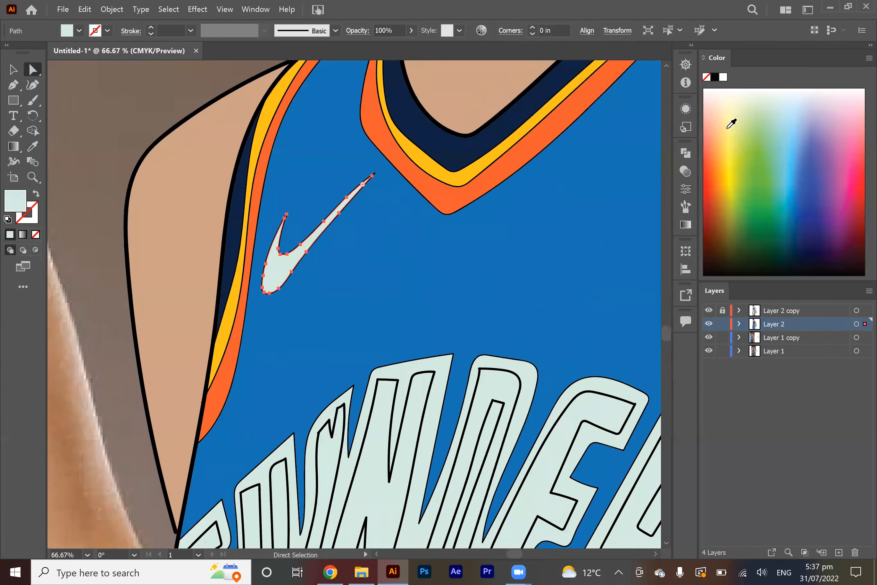
left_click(723, 77)
Fill the border around the THUNDER lettering with the orange sampled from the jersey trim.
key("a")
left_click(623, 277)
key("i")
left_click(555, 165)
Fill the THUNDER letters and the inner shape of the number 7 with white.
scroll(383, 244, "down", 3)
key("a")
scroll(210, 254, "up", 3)
left_click(202, 374)
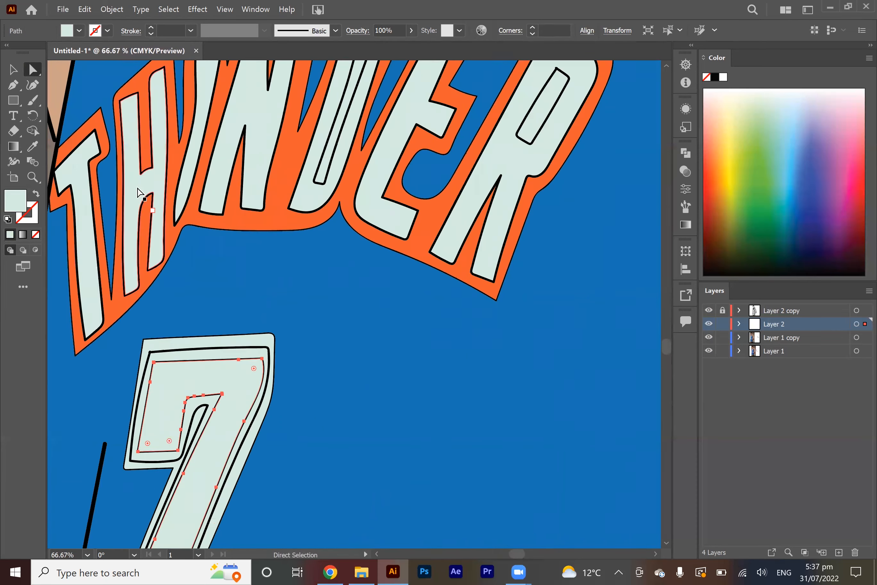
left_click(414, 199, "shift")
left_click(723, 77)
Fill the enclosed openings of the letters D and R with the orange sampled from the jersey trim.
scroll(414, 211, "down", 4)
left_click(550, 205)
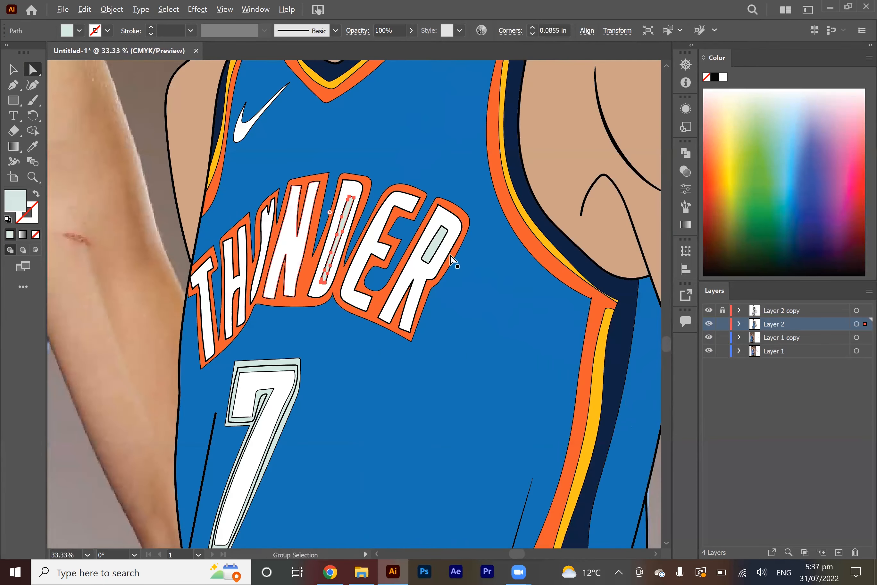
left_click(432, 260, "shift")
key("i")
left_click(524, 256)
Fill the band around the white number 7 with black.
scroll(500, 254, "down", 3)
key("a")
left_click(557, 239)
left_click(714, 77)
Fill the basketball with the orange-brown sampled from the ball in the reference photo.
scroll(428, 253, "down", 4)
left_click(460, 230)
key("i")
left_click(440, 151)
Darken the basketball's fill to a reddish brown in the Color Picker and deselect it.
scroll(452, 234, "down", 4)
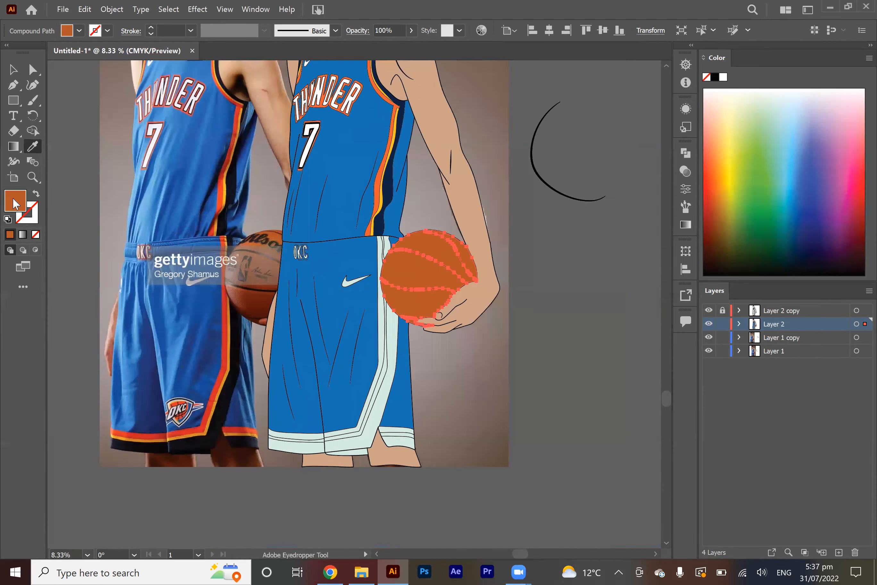
double_click(15, 204)
left_click(598, 209)
left_click(767, 145)
key("a")
left_click(575, 281)
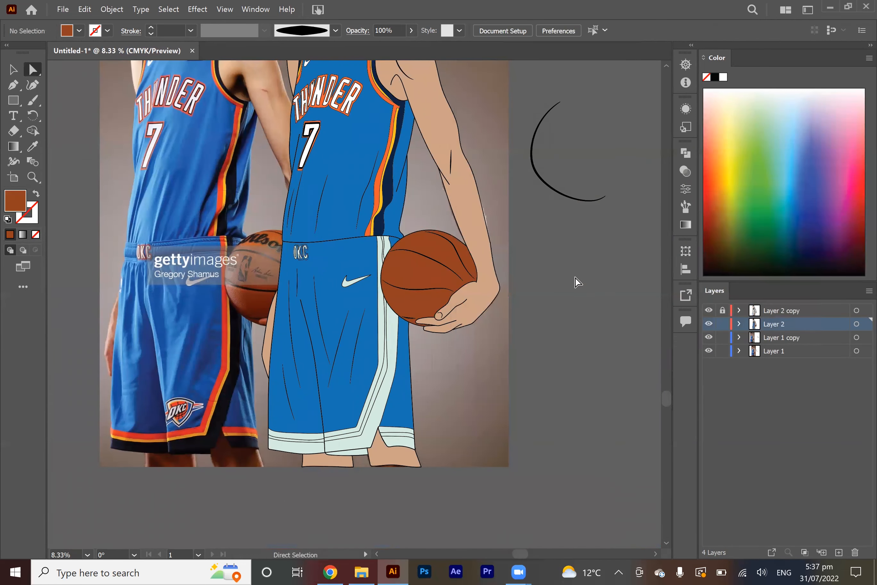
Fill the outer side stripe of the shorts with the orange sampled from the jersey trim.
scroll(382, 241, "up", 6)
left_click(426, 245)
key("i")
left_click(366, 226)
key("i")
left_click(271, 179)
Fill the Nike swoosh on the shorts with white.
key("a")
scroll(389, 246, "down", 4)
left_click(413, 334)
left_click(722, 77)
Fill the middle side stripe of the shorts with the yellow of the jersey trim.
scroll(226, 251, "down", 2)
left_click(315, 291)
key("i")
Fill the remaining front stripe and hem bands of the shorts with the matching navy, yellow and orange trim colours.
key("a")
left_click(335, 264)
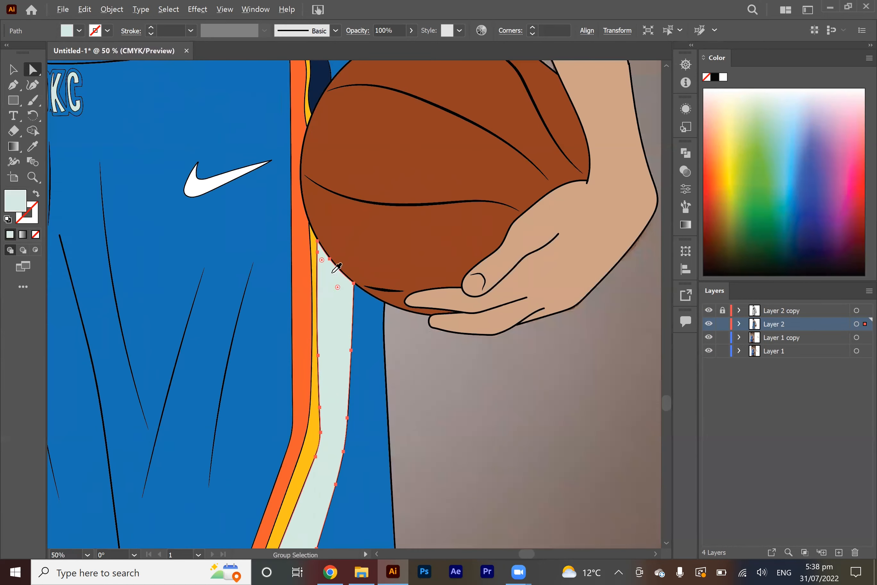
key("i")
scroll(216, 283, "down", 4)
left_click(264, 349)
key("i")
left_click(317, 339)
Fill the small underside piece below the shorts' front hem, between the legs, with black.
key("a")
left_click(264, 308)
scroll(306, 340, "down", 1)
left_click(416, 373)
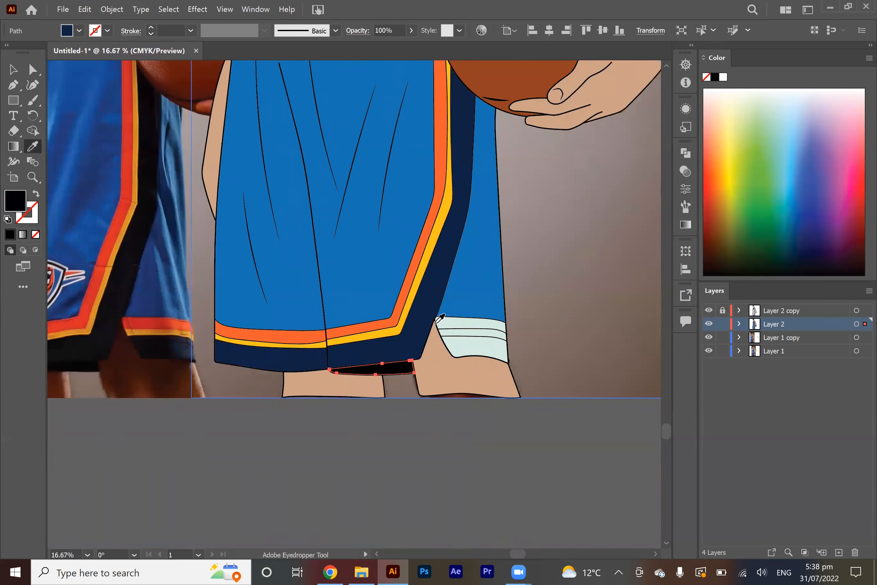
Fill the hem bands on the rear leg of the shorts with the matching trim colours, starting with orange.
scroll(445, 318, "up", 4)
left_click(407, 376)
key("i")
left_click(296, 349)
key("a")
Fill the tiny leftover gap where the shorts' side stripe meets the rear hem with the sampled navy.
scroll(324, 316, "up", 6)
left_click(369, 279)
key("i")
left_click(267, 195)
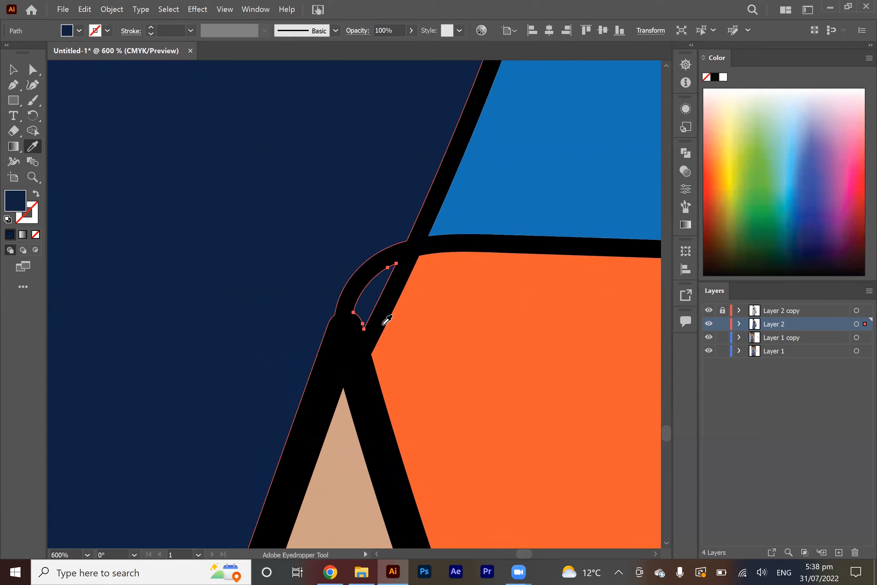
scroll(385, 320, "down", 12)
key("a")
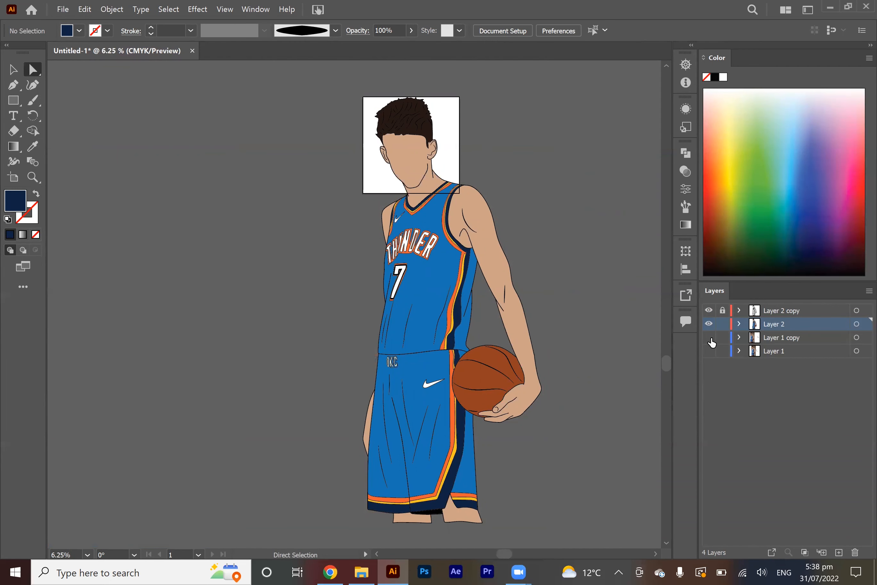
Compare the fully coloured player figure with the reference photo, checking the head and jersey up close.
left_click(708, 337)
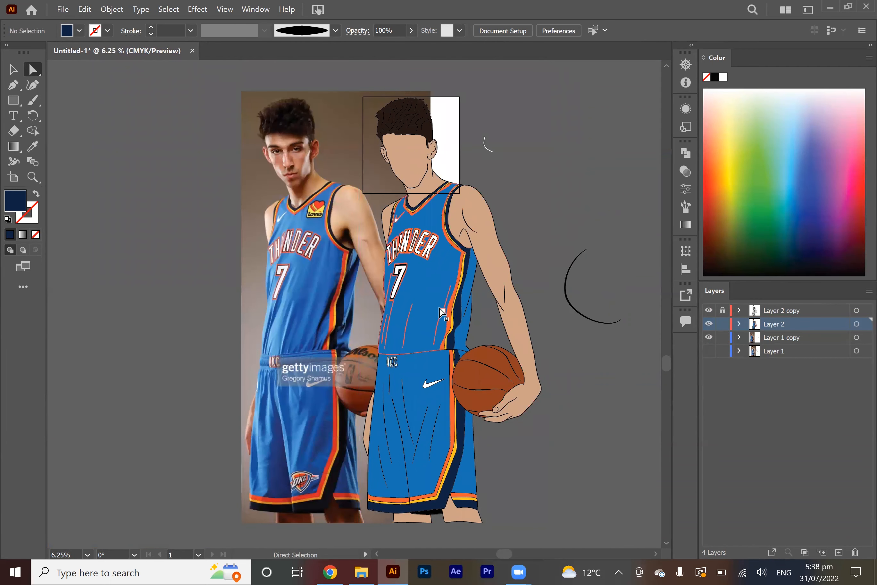
left_click(709, 337)
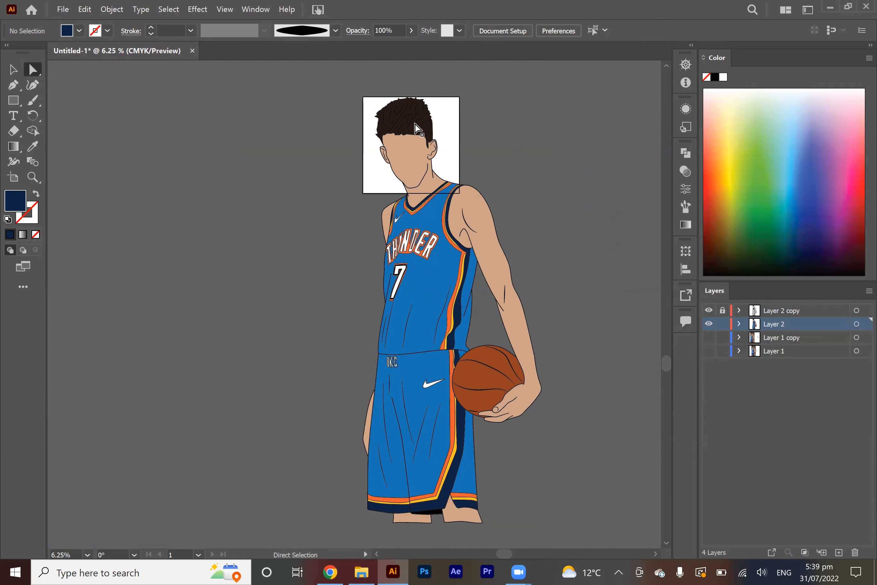
scroll(409, 149, "up", 4)
scroll(399, 155, "down", 2)
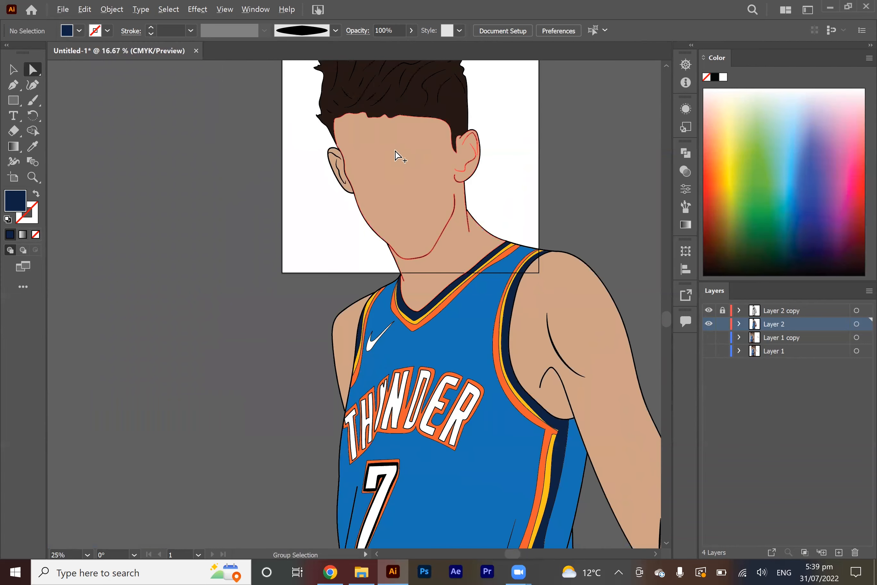
Examine the OKC lettering on the shorts and the outline around it for open gaps.
scroll(396, 156, "down", 1)
scroll(396, 155, "down", 1)
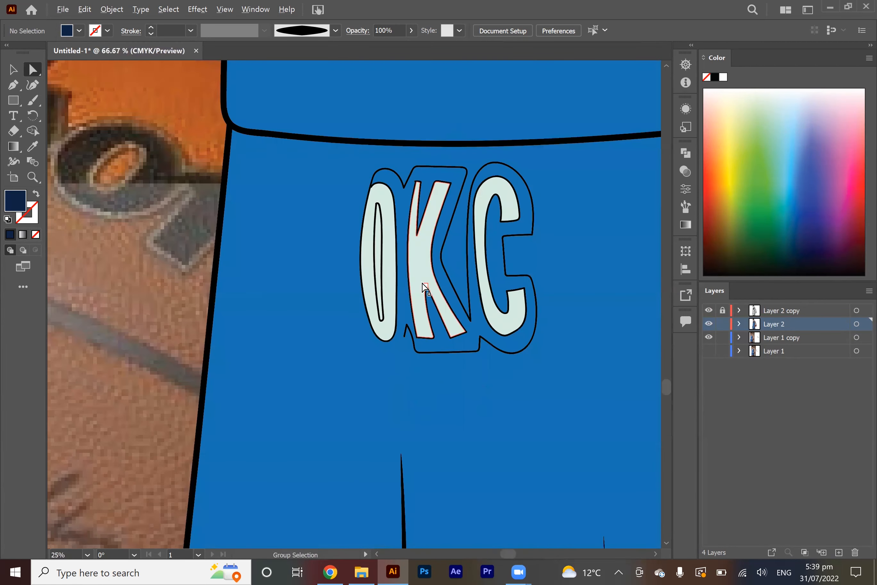
scroll(421, 285, "down", 7)
scroll(391, 275, "up", 9)
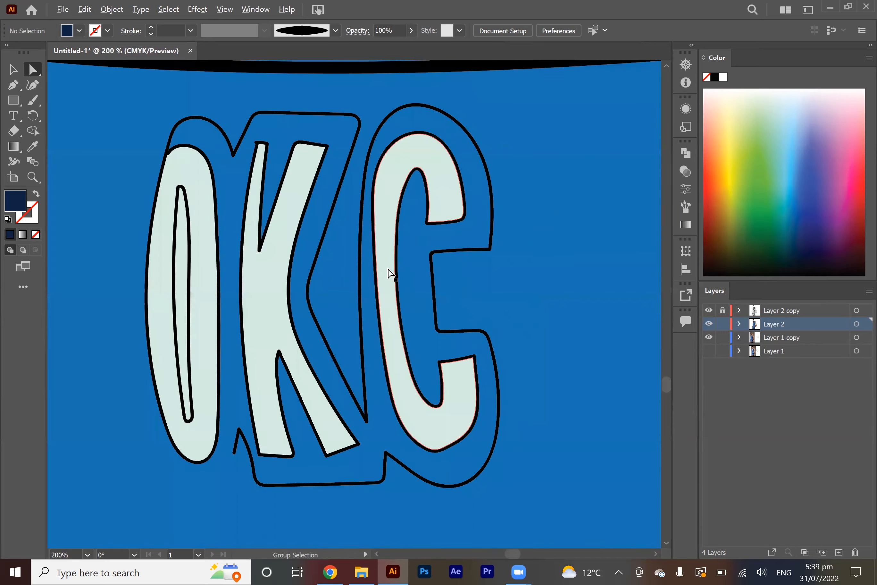
scroll(223, 359, "up", 3)
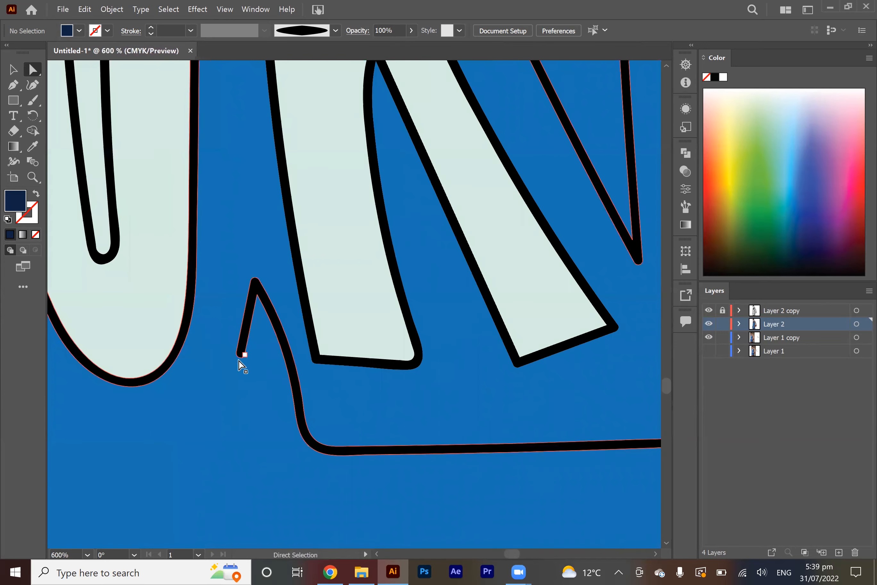
scroll(175, 371, "down", 1)
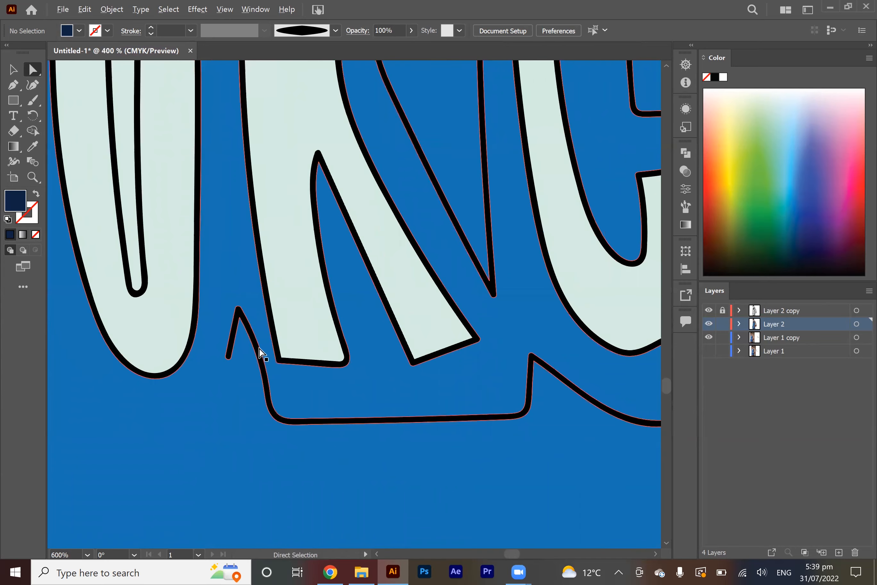
scroll(260, 353, "down", 2)
scroll(370, 280, "up", 1)
scroll(368, 289, "up", 2)
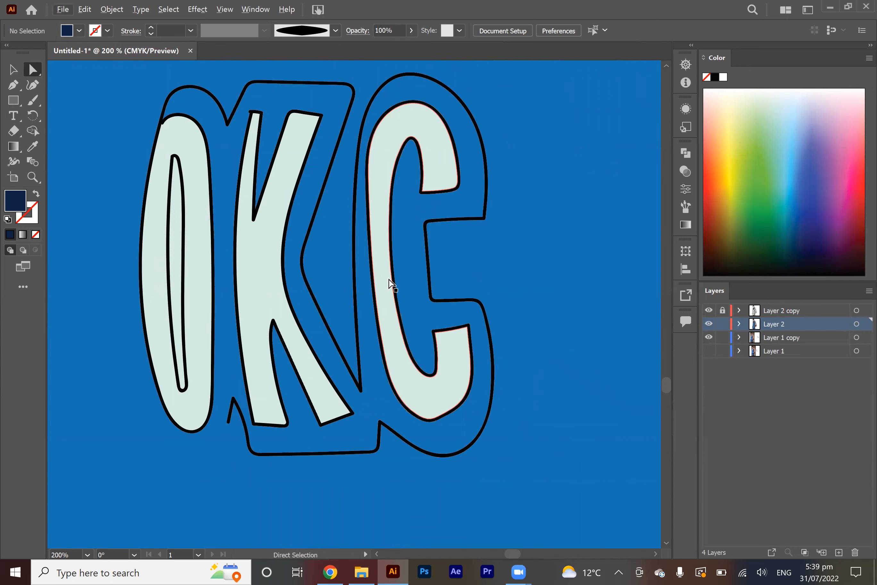
left_click(415, 136)
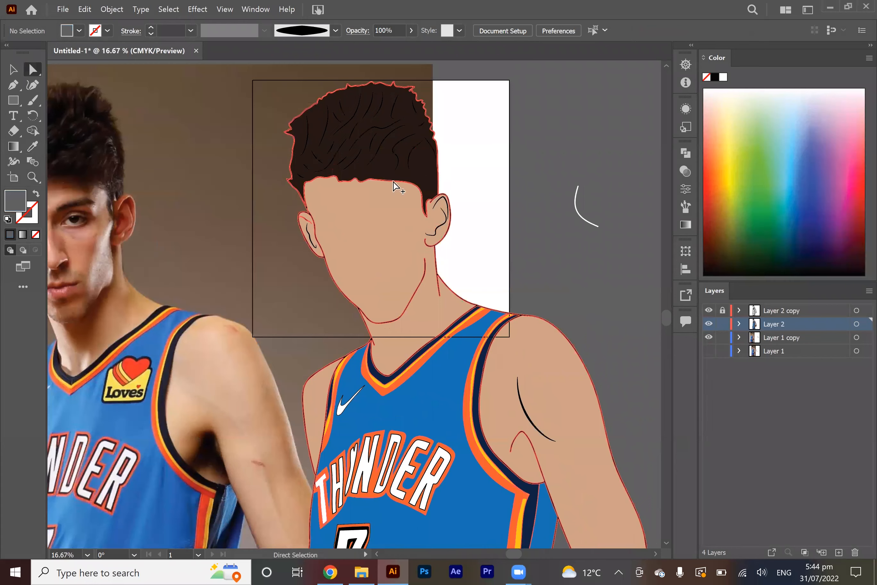
Sample the dark brown of the illustrated hair as the current fill colour.
scroll(393, 180, "up", 1)
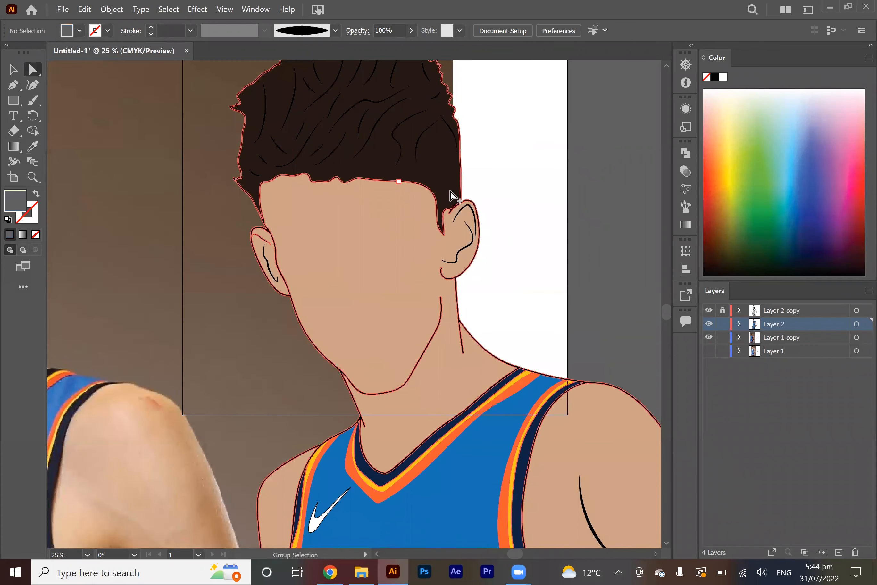
scroll(453, 197, "down", 2)
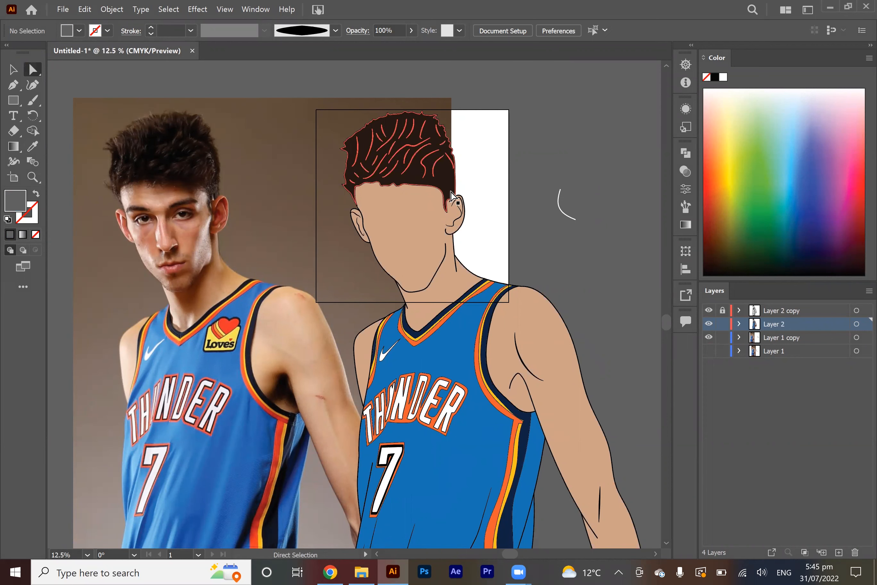
scroll(434, 187, "up", 1)
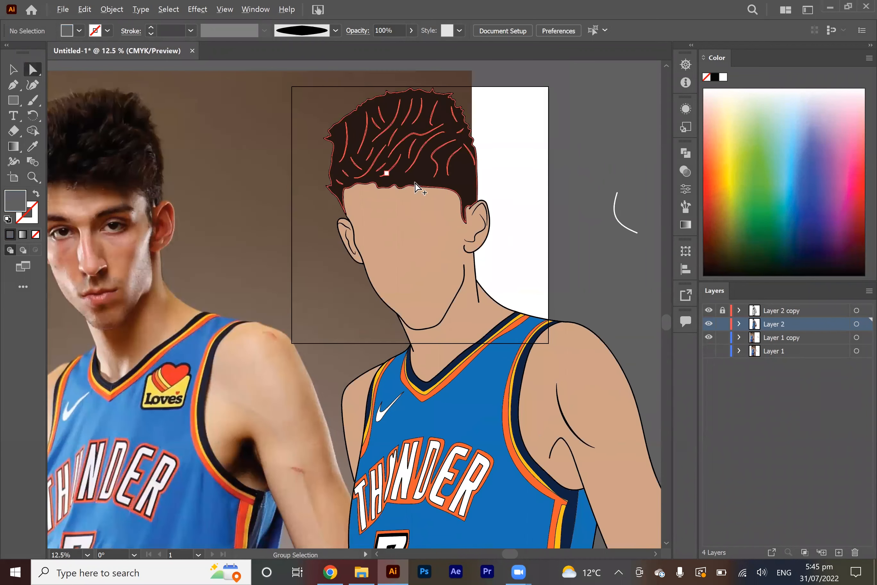
scroll(454, 187, "up", 4)
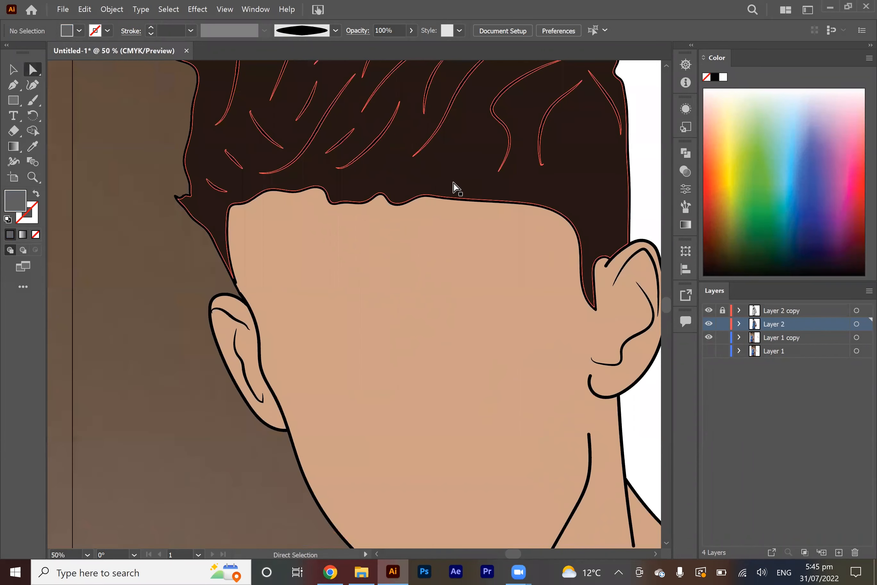
key("i")
left_click(467, 170)
scroll(521, 196, "down", 3)
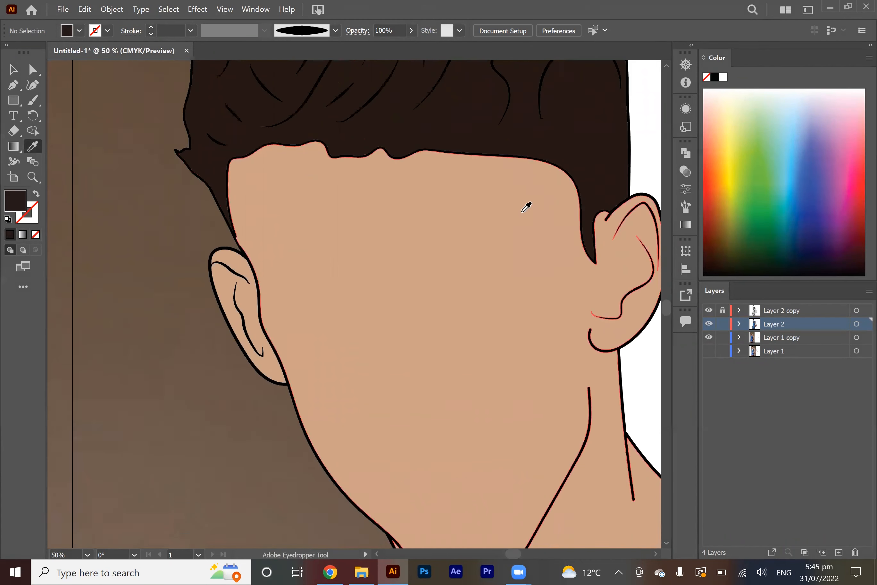
Show Layer 1 in place of Layer 1 copy and add five empty layers above Layer 2.
left_click(709, 351)
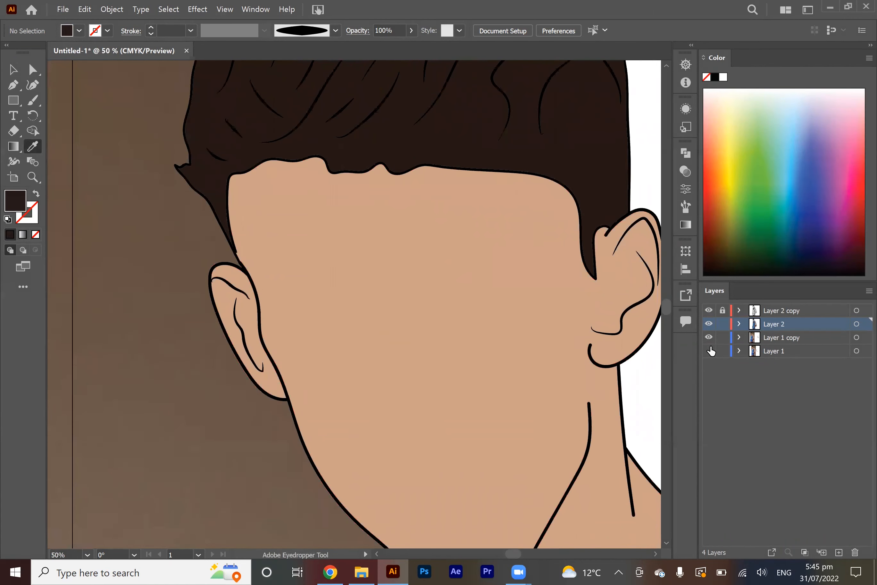
left_click(709, 338)
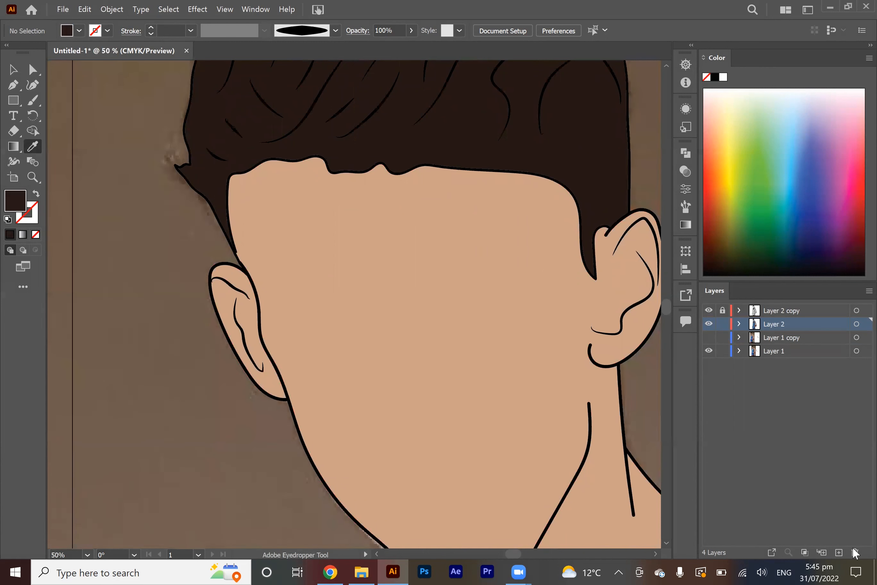
left_click(838, 552)
left_click(839, 552)
left_click(839, 552)
left_click(839, 552)
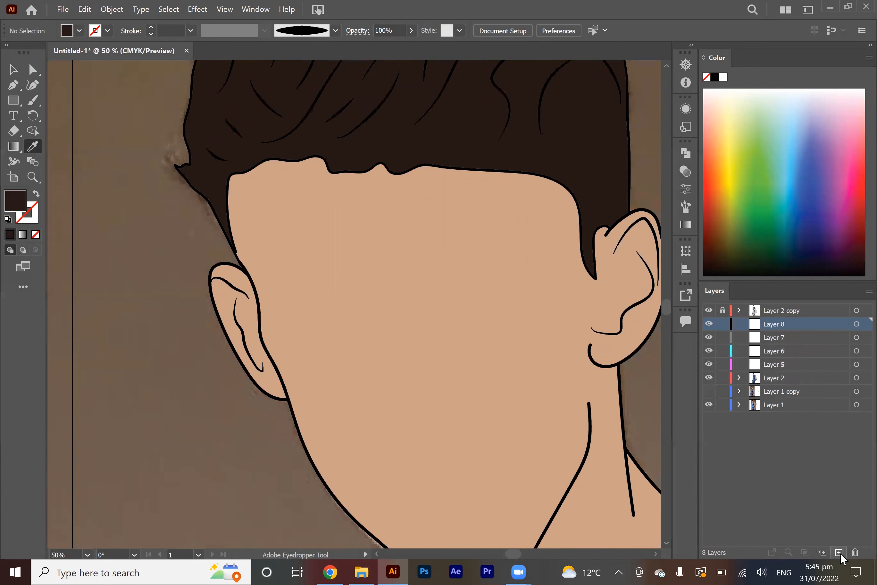
left_click(839, 553)
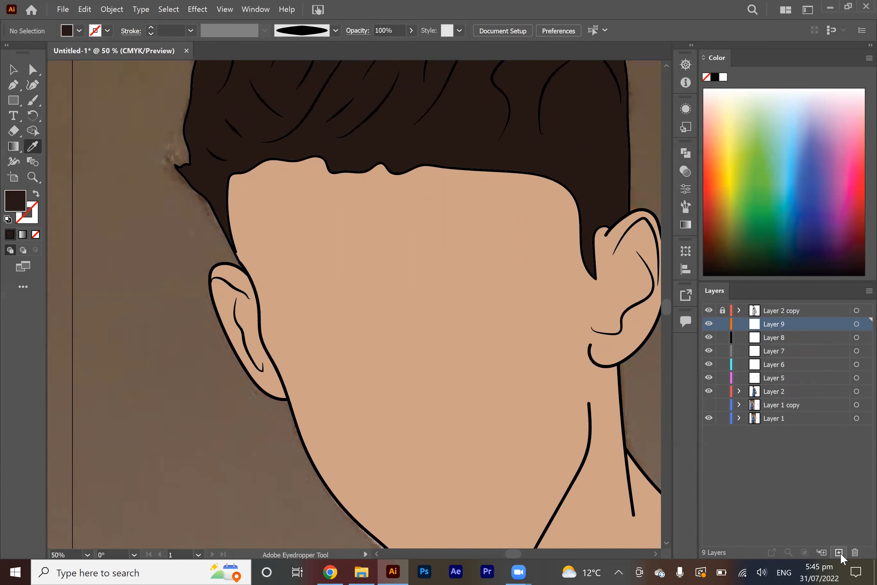
Hide the coloured Layer 2 and trace the photo's right-hand eyebrow with the Pencil tool as a filled dark brown shape.
left_click(708, 392)
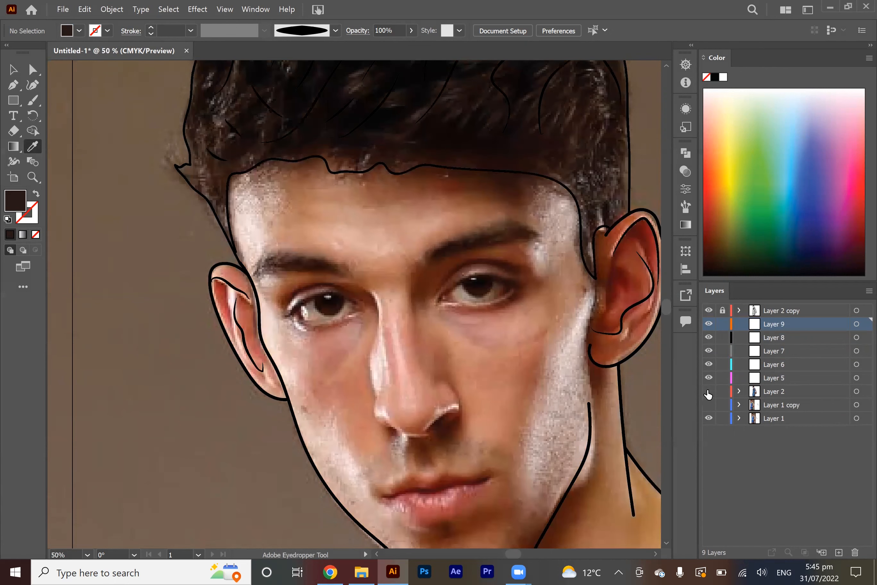
scroll(410, 279, "right", 2)
scroll(445, 247, "up", 2)
key("n")
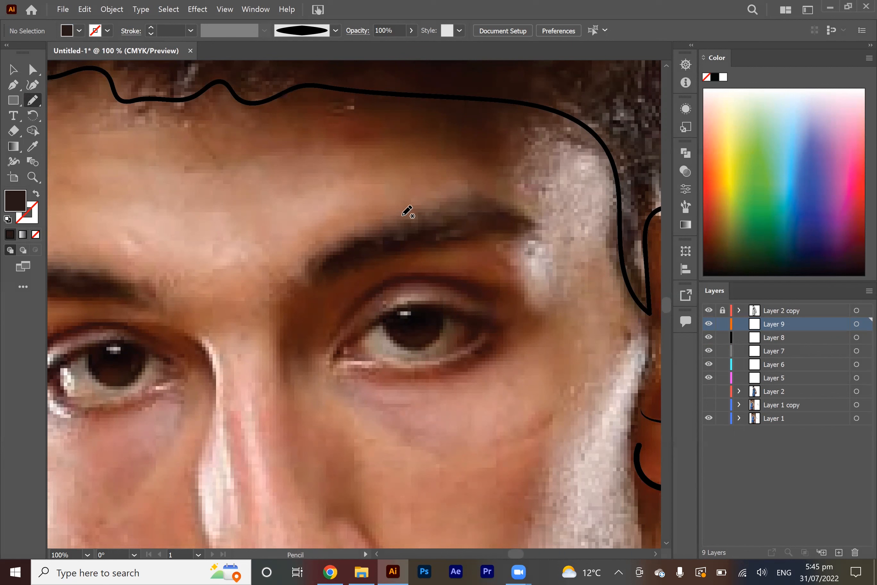
mouse_move(396, 220)
left_mouse_down()
mouse_move(310, 261)
mouse_move(306, 285)
mouse_move(396, 246)
mouse_move(465, 231)
mouse_move(540, 229)
mouse_move(520, 208)
mouse_move(485, 195)
mouse_move(406, 217)
left_mouse_up()
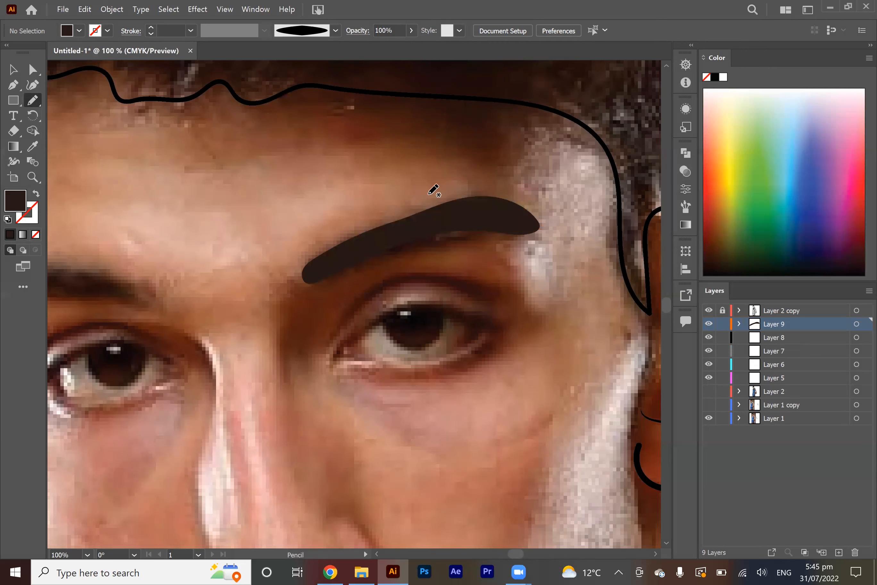
Trace the photo's left-hand eyebrow as a filled dark brown shape, keeping the Pencil tool options as they are.
scroll(416, 217, "left", 2)
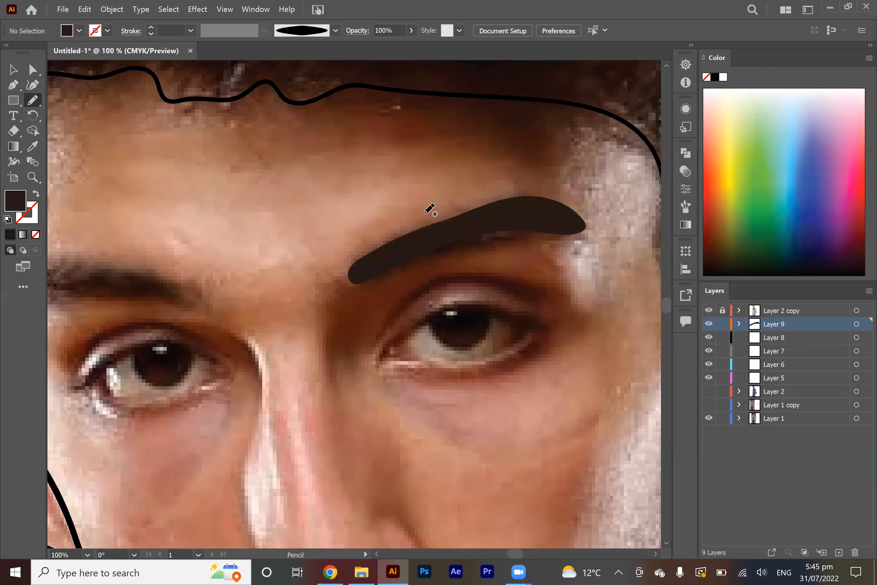
key("Return")
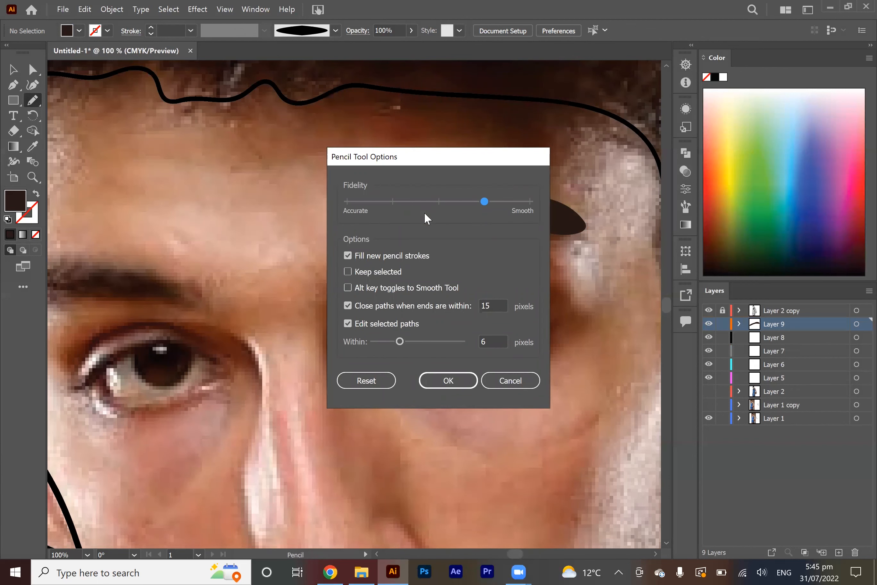
key("Return")
scroll(453, 226, "left", 6)
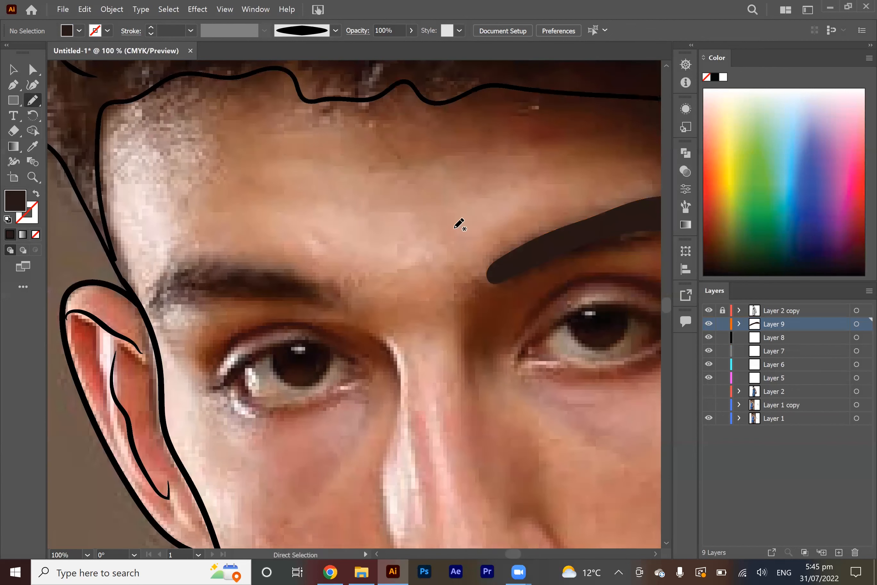
mouse_move(331, 281)
left_mouse_down()
mouse_move(214, 258)
mouse_move(174, 282)
mouse_move(159, 313)
mouse_move(232, 293)
mouse_move(316, 307)
mouse_move(338, 264)
left_mouse_up()
scroll(336, 264, "up", 2)
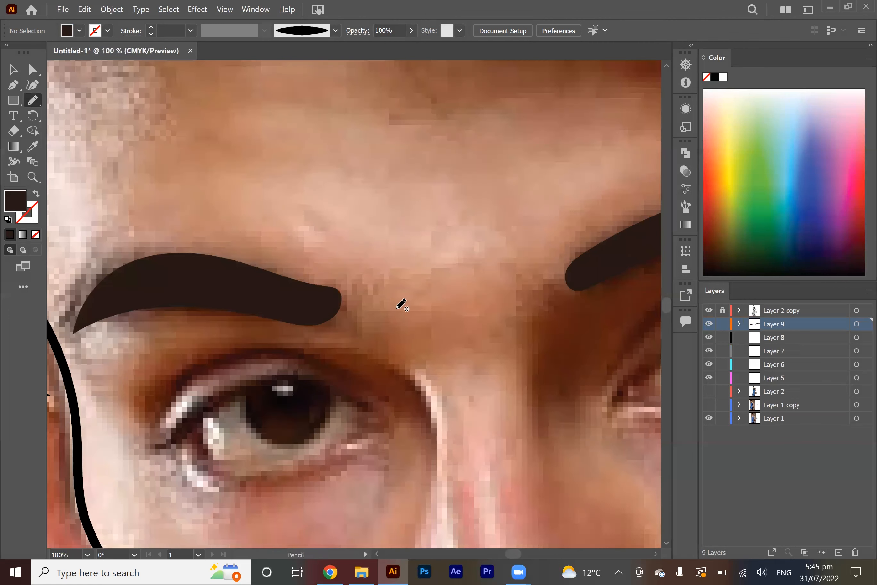
Draw both nostrils over the photo as filled black shapes with the Pencil tool.
scroll(400, 304, "down", 3)
scroll(440, 410, "up", 3)
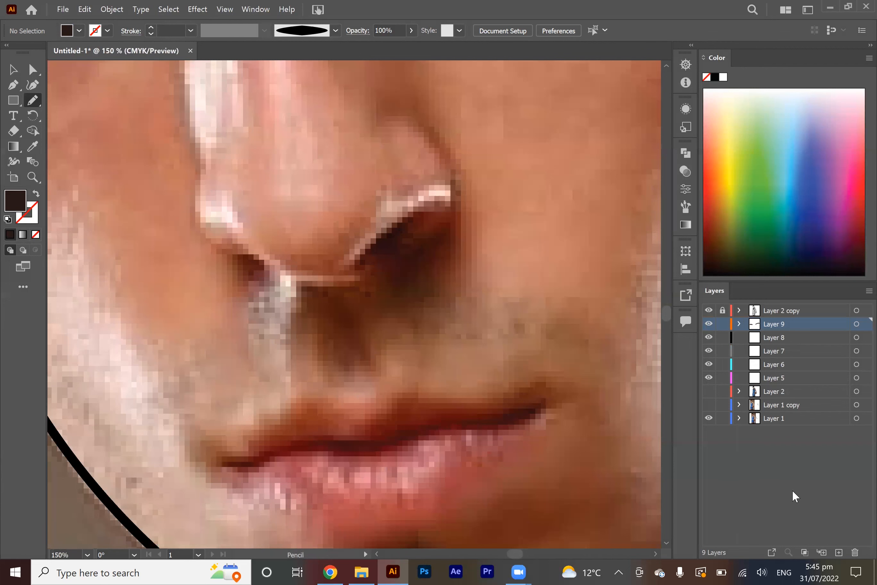
mouse_move(411, 222)
left_mouse_down()
mouse_move(364, 247)
mouse_move(369, 266)
mouse_move(405, 240)
mouse_move(408, 208)
left_mouse_up()
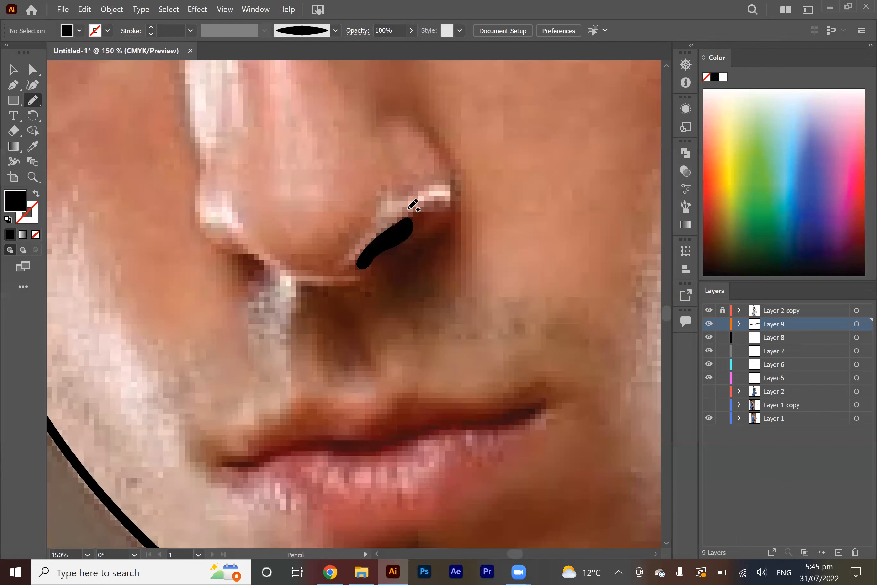
mouse_move(234, 250)
left_mouse_down()
mouse_move(243, 271)
mouse_move(264, 276)
mouse_move(268, 253)
left_mouse_up()
scroll(268, 254, "down", 3)
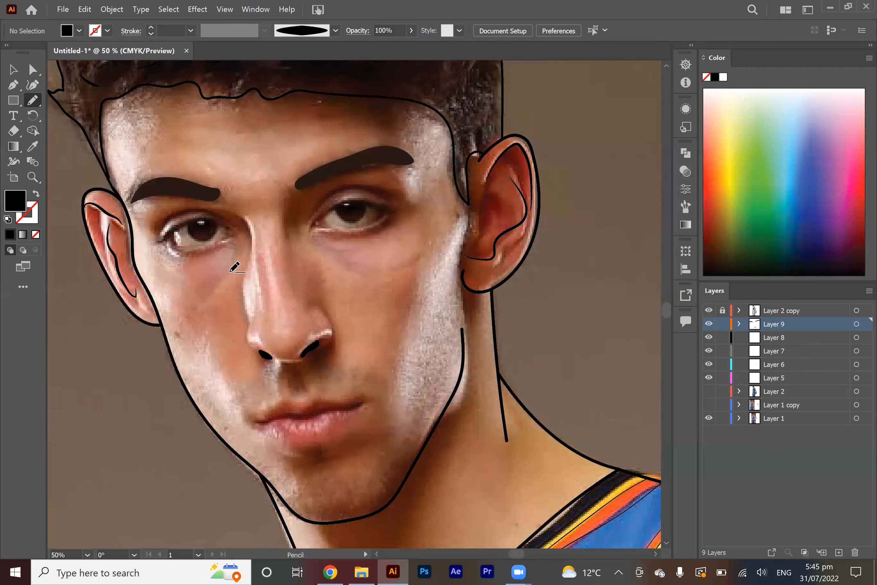
Paint the nose bridge and nostril wing outlines with the tapered brush using a black 0.25 pt stroke.
key("ctrl+1")
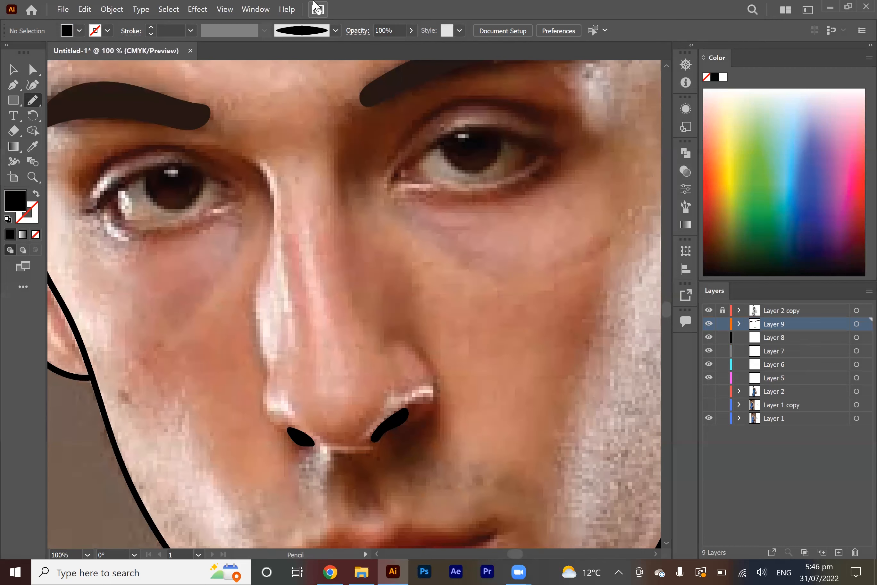
left_click(335, 30)
left_click(319, 92)
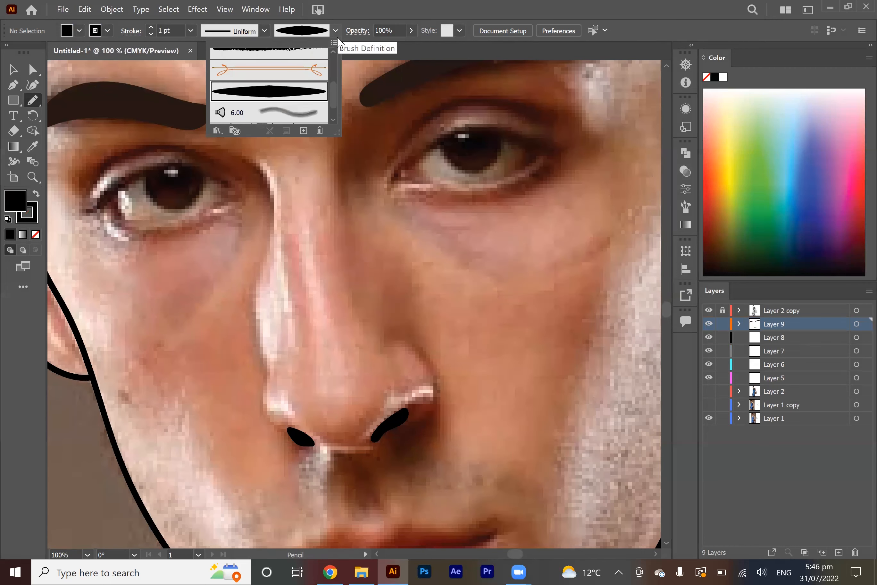
left_click(151, 33)
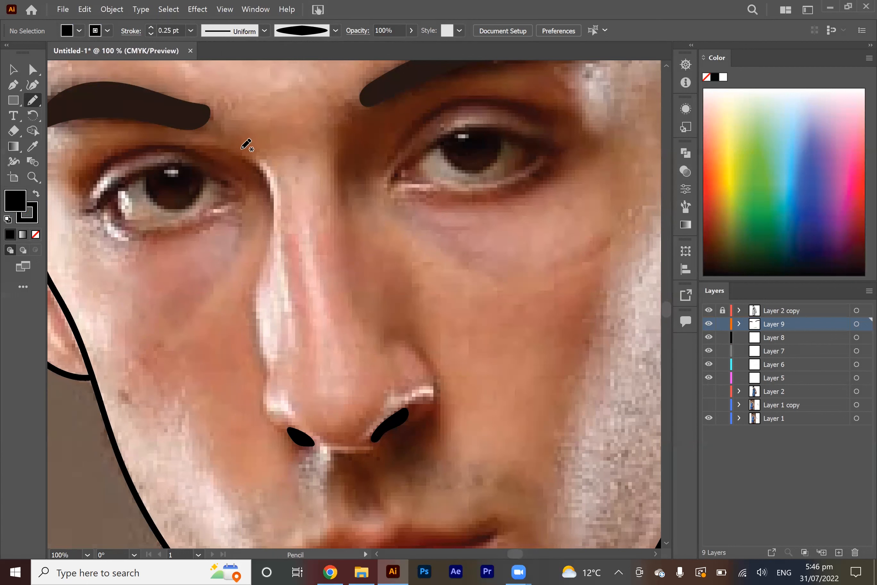
key("b")
mouse_move(271, 328)
left_mouse_down()
mouse_move(283, 374)
mouse_move(270, 432)
left_mouse_up()
left_click_drag(337, 154, 355, 259)
left_click_drag(371, 358, 435, 416)
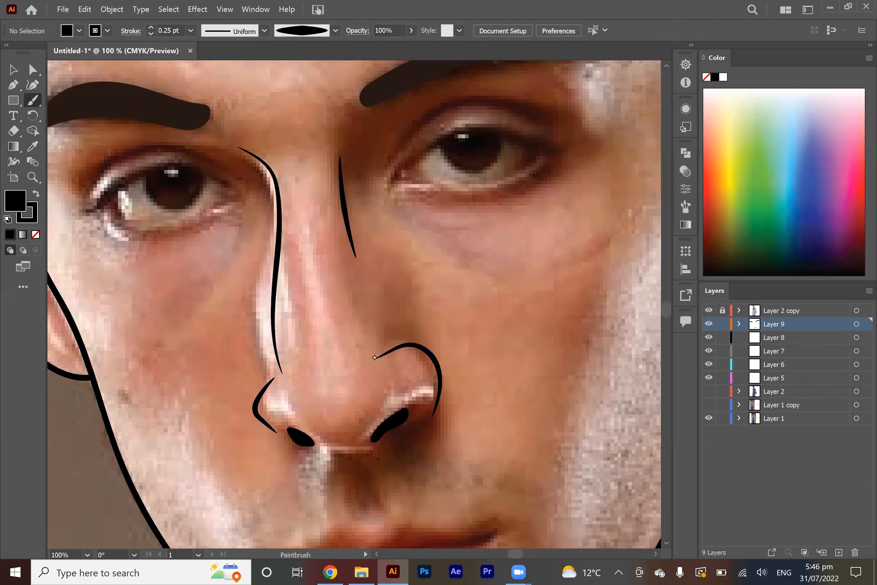
Show Layer 2 again and change the fill shared by the hair and eyebrows to a lighter brown.
key("slash")
left_click(709, 391)
scroll(473, 332, "down", 2)
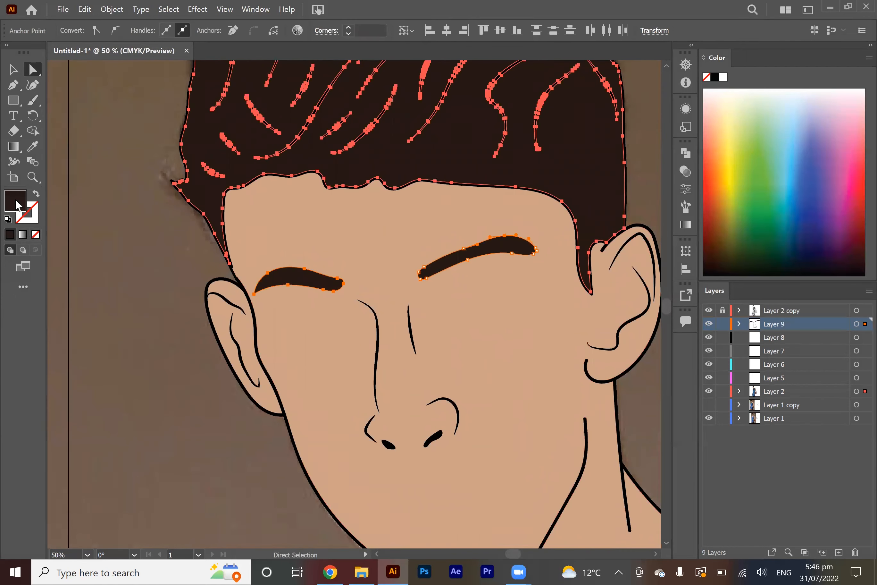
double_click(15, 200)
left_click(532, 262)
key("Return")
key("ctrl+minus")
key("ctrl+minus")
key("ctrl+minus")
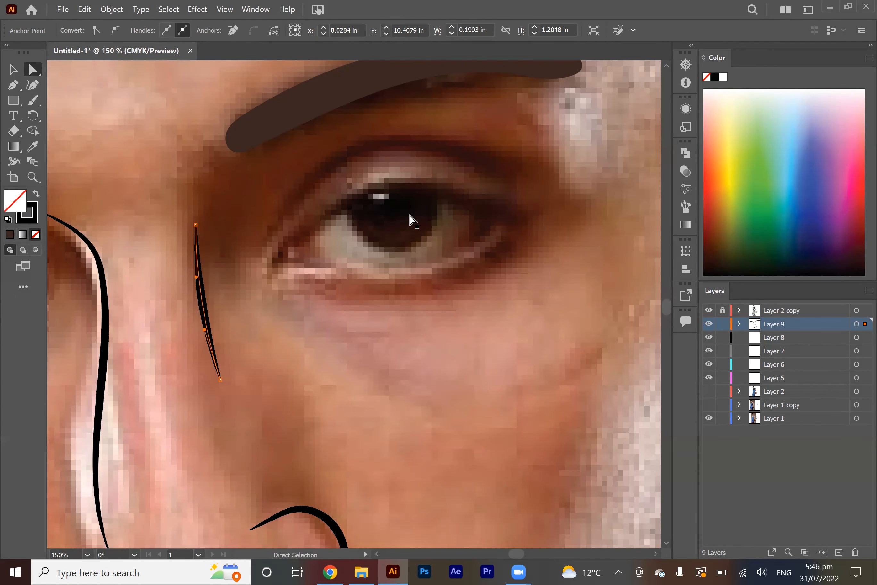
Paint the upper eyelid line over the photo's right-hand eye and set its stroke weight to 0.375 pt.
key("b")
left_click_drag(316, 258, 520, 221)
key("v")
left_click(150, 27)
left_click(151, 34)
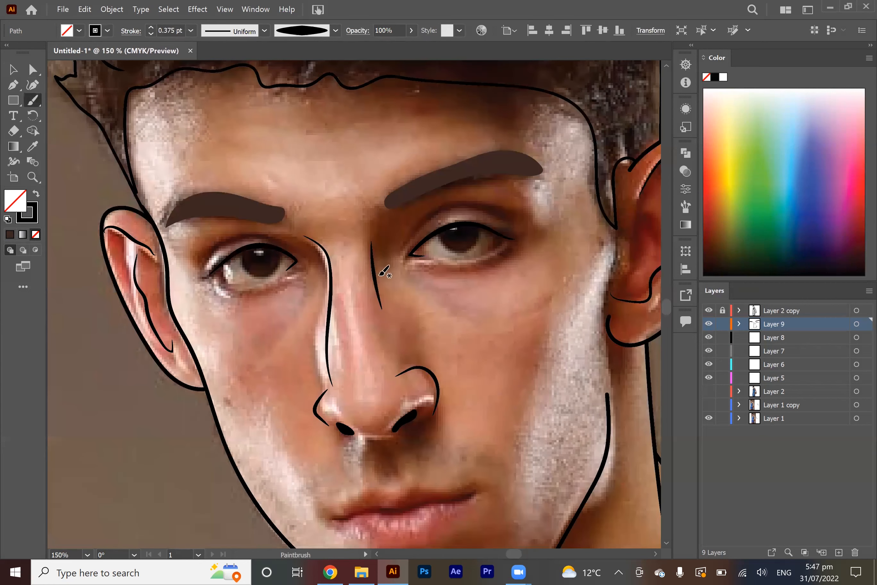
Reduce the stroke weight of the short nose bridge line beside the photo's right-hand eye to 0.25 pt.
scroll(380, 275, "up", 2)
key("a")
left_click(367, 273)
left_click(151, 33)
scroll(375, 264, "right", 5)
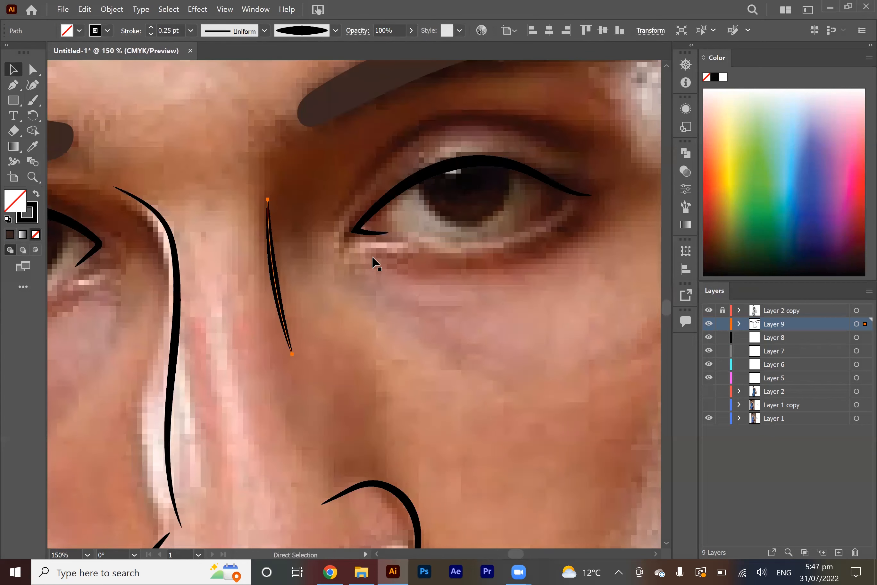
Paint the lower lid, eyelid crease and iris outlines over the photo's right-hand eye with the 0.25 pt tapered brush.
key("b")
left_click_drag(304, 233, 487, 193)
left_click_drag(268, 211, 502, 149)
left_click_drag(338, 177, 437, 173)
Paint the lower lid, iris outline and eyelid crease over the photo's left-hand eye with the same tapered brush.
scroll(449, 217, "down", 3)
scroll(253, 222, "up", 4)
mouse_move(233, 267)
left_mouse_down()
mouse_move(270, 307)
mouse_move(437, 278)
left_mouse_up()
left_click_drag(295, 220, 425, 225)
left_click_drag(395, 175, 460, 217)
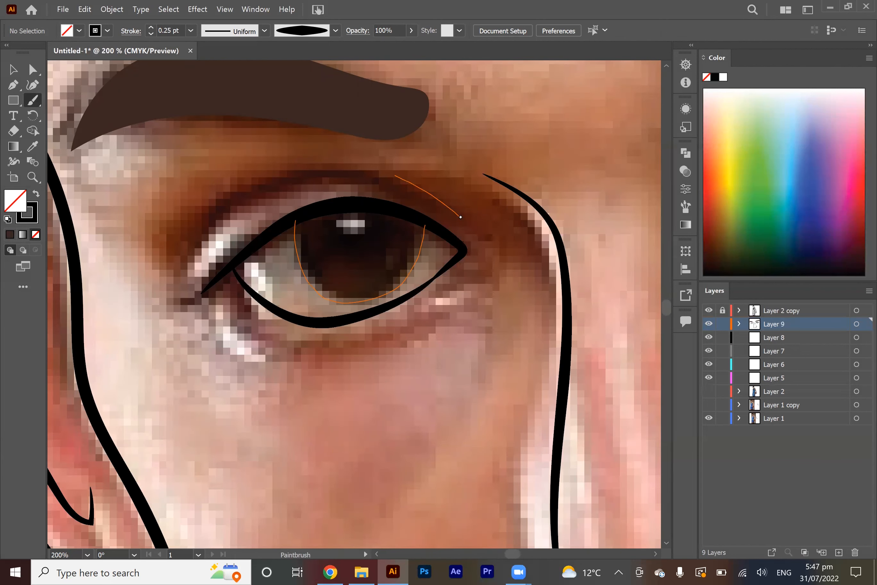
Paint the parting line between the lips over the photo with the tapered 0.25 pt brush.
scroll(395, 321, "down", 5)
scroll(395, 322, "up", 3)
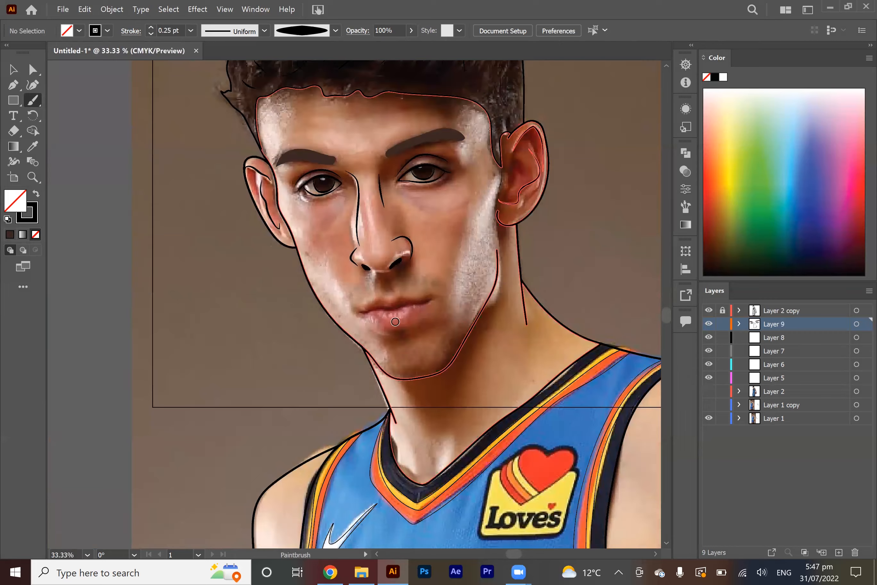
scroll(395, 321, "up", 3)
left_click_drag(268, 329, 356, 319)
scroll(428, 178, "up", 3)
key("v")
left_click(429, 178)
scroll(378, 242, "up", 1)
key("b")
mouse_move(224, 297)
left_mouse_down()
mouse_move(463, 256)
mouse_move(553, 229)
left_mouse_up()
Paint the lower lip outline from one mouth corner to the other with the tapered brush.
scroll(379, 190, "down", 2)
key("v")
left_click(355, 187)
scroll(327, 368, "up", 3)
key("b")
mouse_move(147, 276)
left_mouse_down()
mouse_move(413, 332)
mouse_move(544, 204)
left_mouse_up()
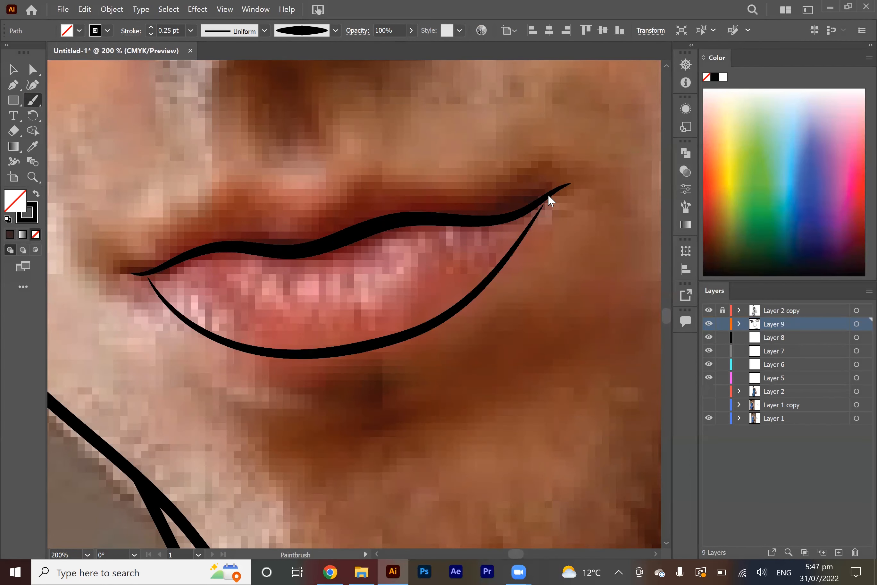
key("v")
left_click(551, 200)
Show Layer 2 again so the coloured figure sits beneath the traced facial lines.
scroll(551, 200, "down", 3)
left_click(709, 391)
scroll(401, 303, "down", 3)
scroll(500, 269, "up", 8)
left_click_drag(498, 268, 469, 281)
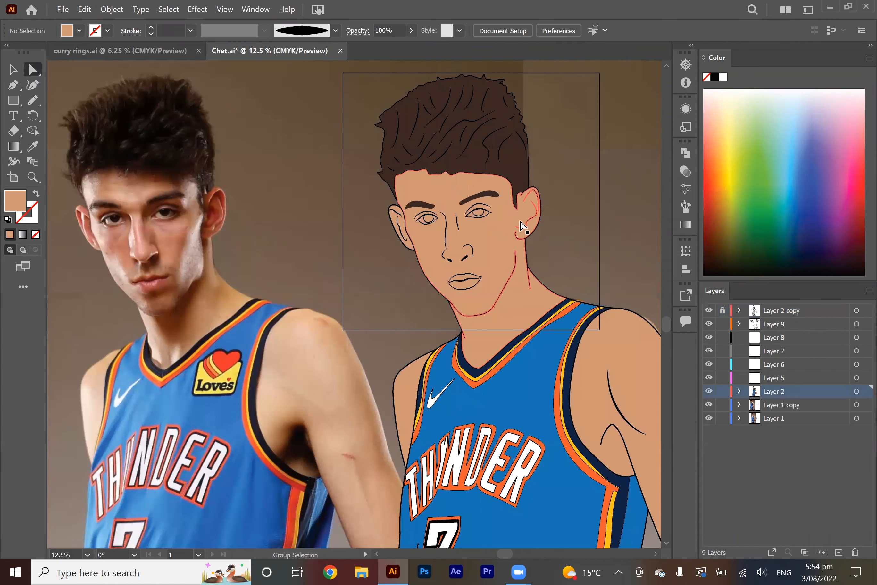
Set the fill to a very dark brown with no stroke and make Layer 8 the active layer.
scroll(506, 243, "up", 6)
key("i")
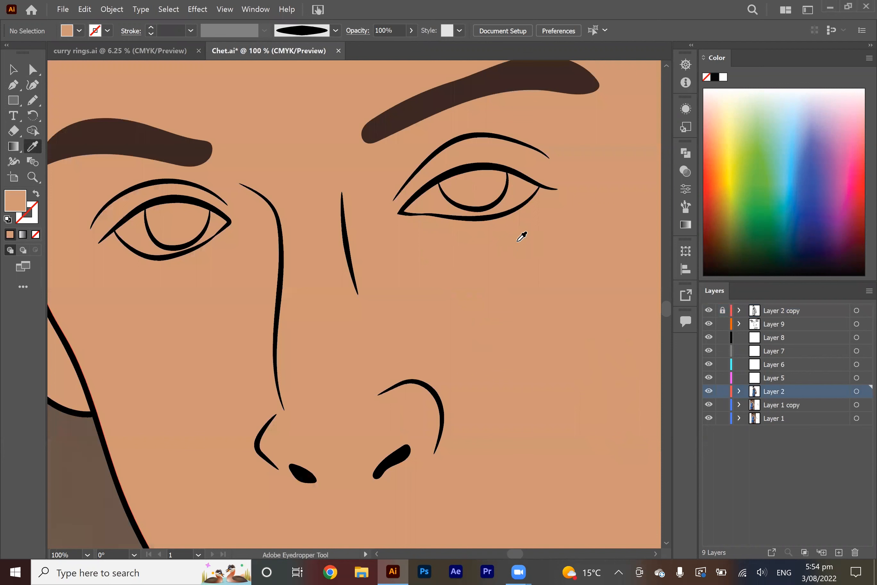
double_click(15, 200)
left_click_drag(539, 245, 558, 275)
left_click(560, 278)
left_click(760, 147)
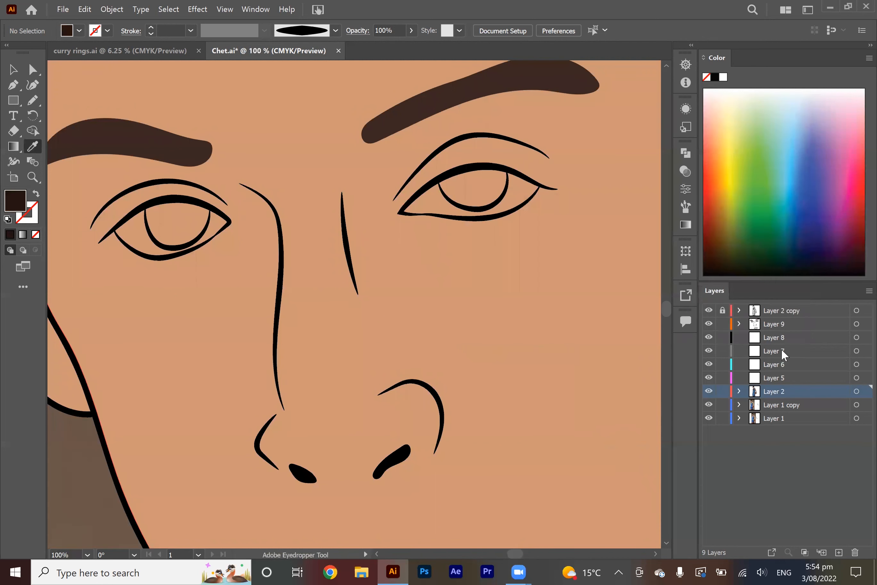
left_click(783, 339)
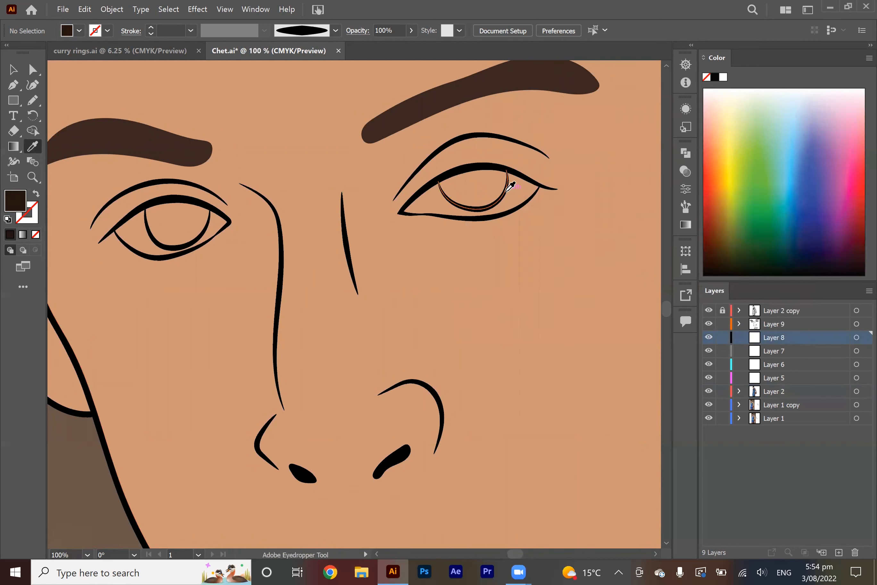
Draw dark brown filled shapes inside both iris outlines with the Pencil tool on Layer 8.
scroll(509, 185, "up", 2)
scroll(511, 193, "up", 2)
key("n")
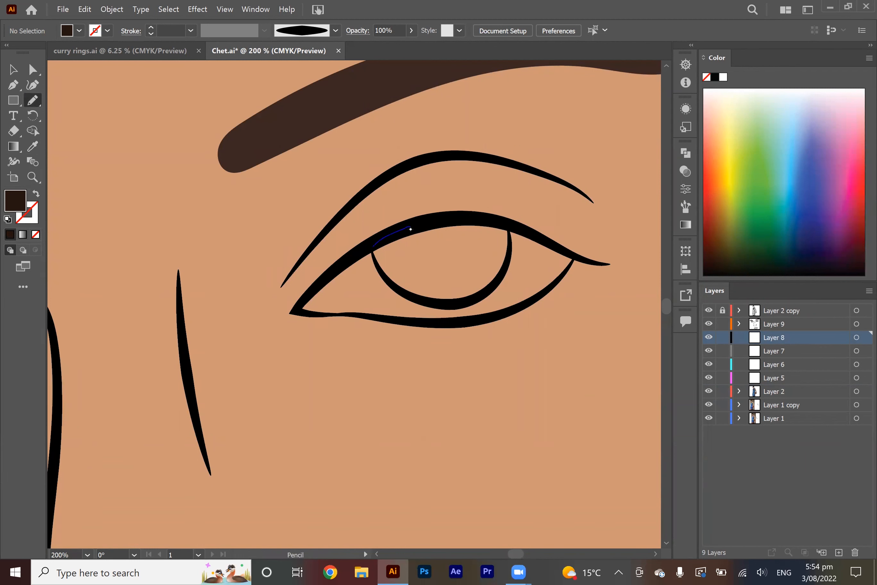
left_click_drag(339, 297, 311, 248)
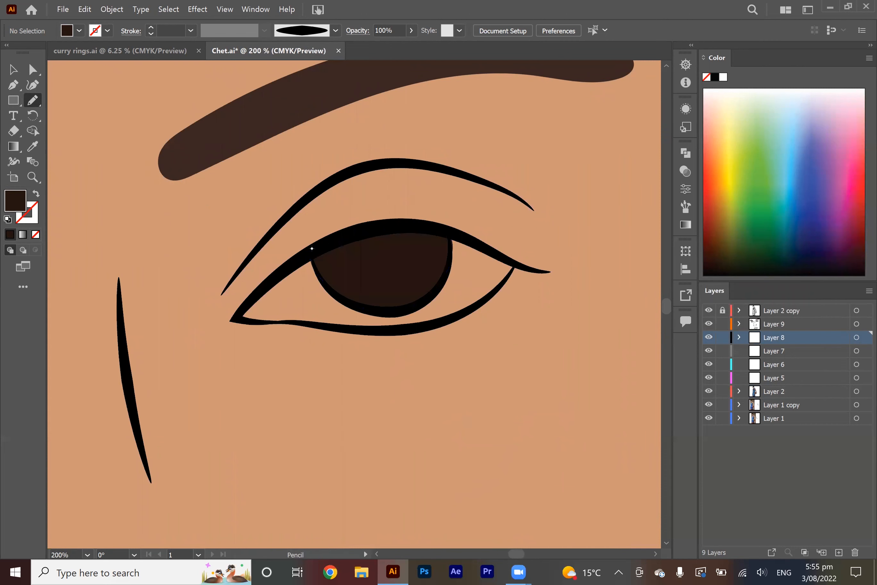
scroll(334, 229, "down", 2)
scroll(202, 254, "up", 5)
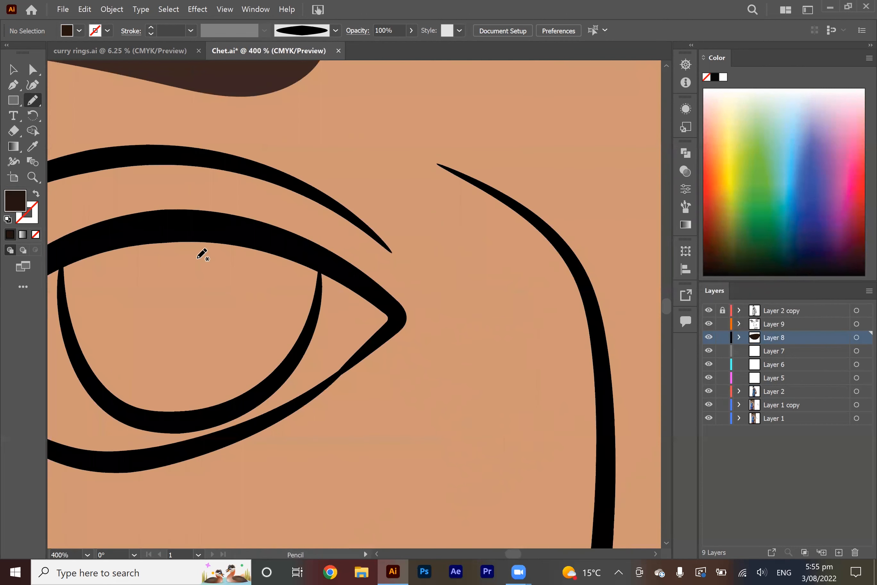
mouse_move(67, 257)
left_mouse_down()
mouse_move(79, 353)
mouse_move(122, 407)
mouse_move(197, 422)
mouse_move(260, 393)
mouse_move(300, 347)
mouse_move(317, 302)
mouse_move(320, 264)
mouse_move(271, 243)
mouse_move(123, 237)
mouse_move(67, 259)
left_mouse_up()
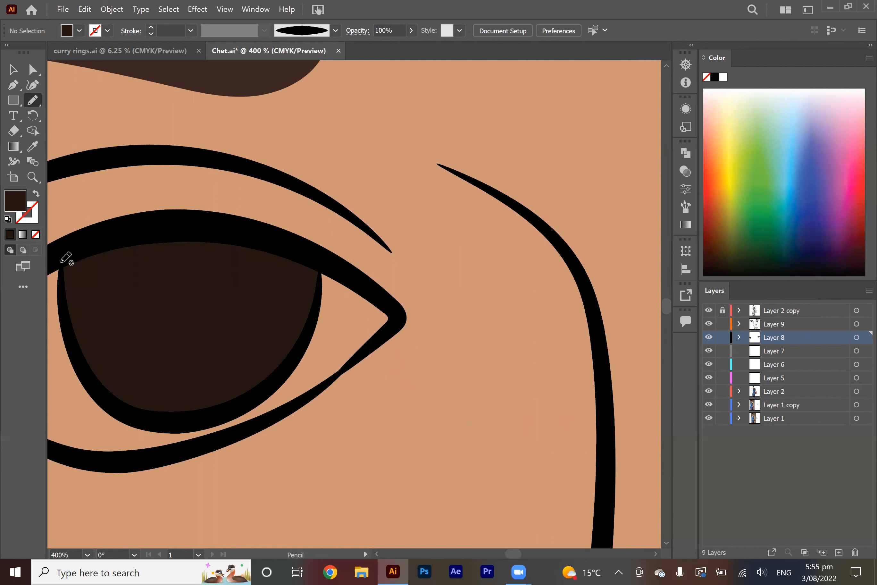
scroll(289, 328, "down", 1)
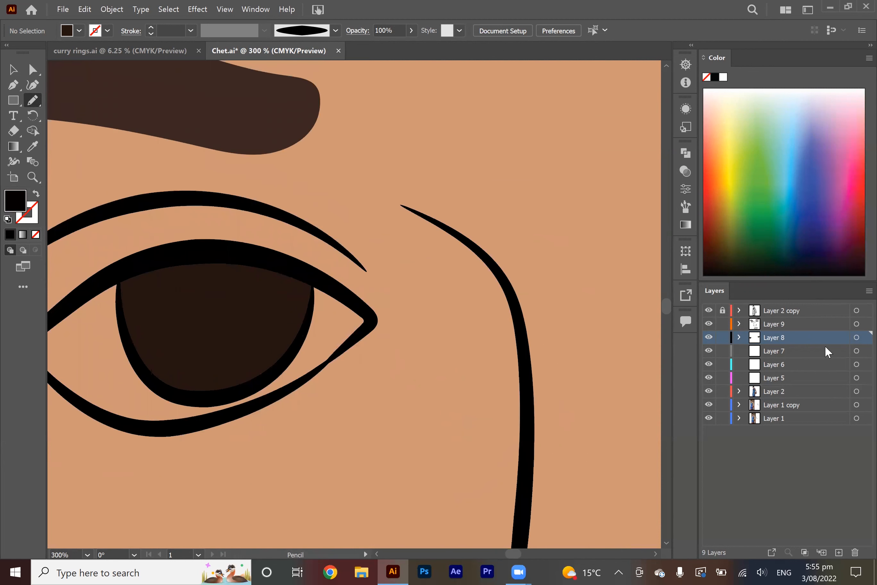
Draw a black filled pupil inside the left-hand iris with the Pencil tool.
left_click_drag(527, 316, 526, 299)
mouse_move(172, 319)
left_mouse_down()
mouse_move(244, 342)
mouse_move(187, 278)
mouse_move(204, 350)
mouse_move(198, 273)
left_mouse_up()
key("ctrl+z")
scroll(200, 268, "down", 4)
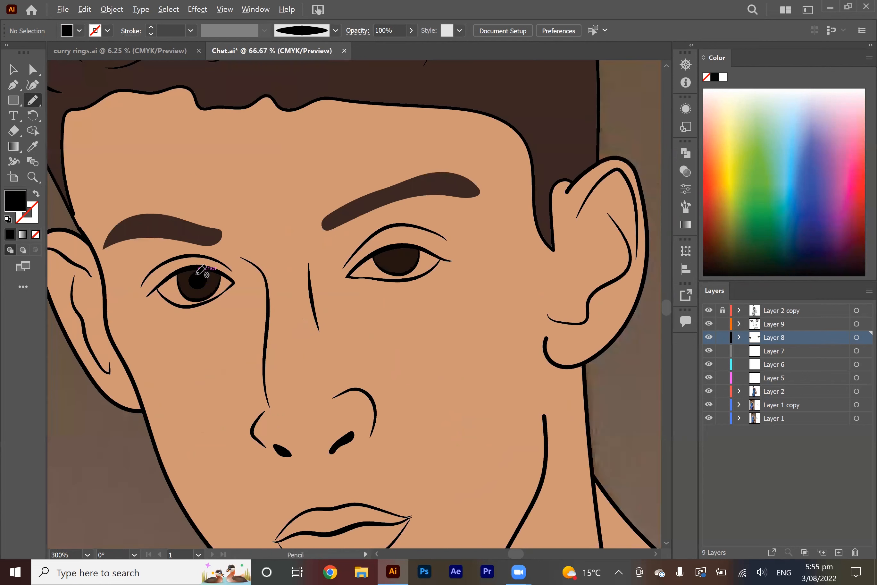
Complete the right-hand eye with a black pupil, a small white highlight and a white eyeball shape around the iris.
scroll(415, 252, "up", 4)
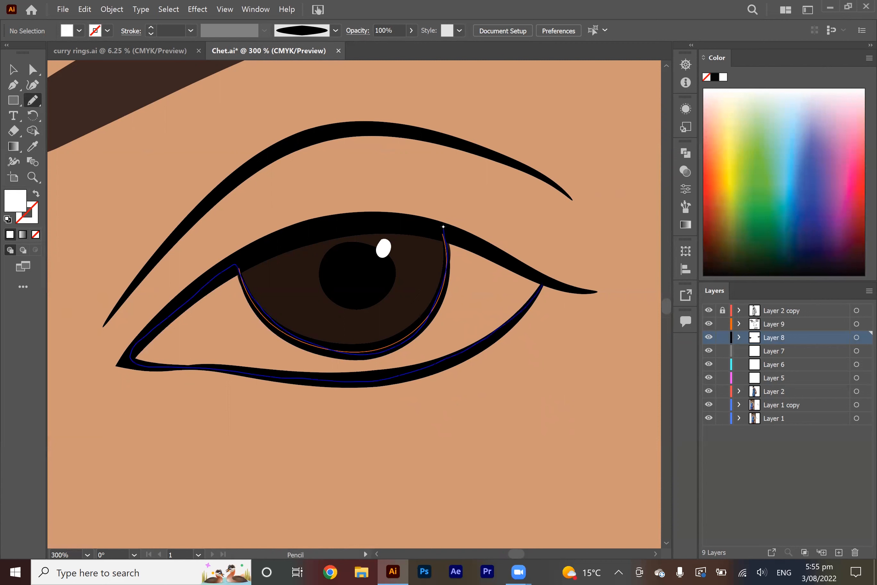
left_click_drag(443, 226, 442, 231)
scroll(443, 230, "down", 6)
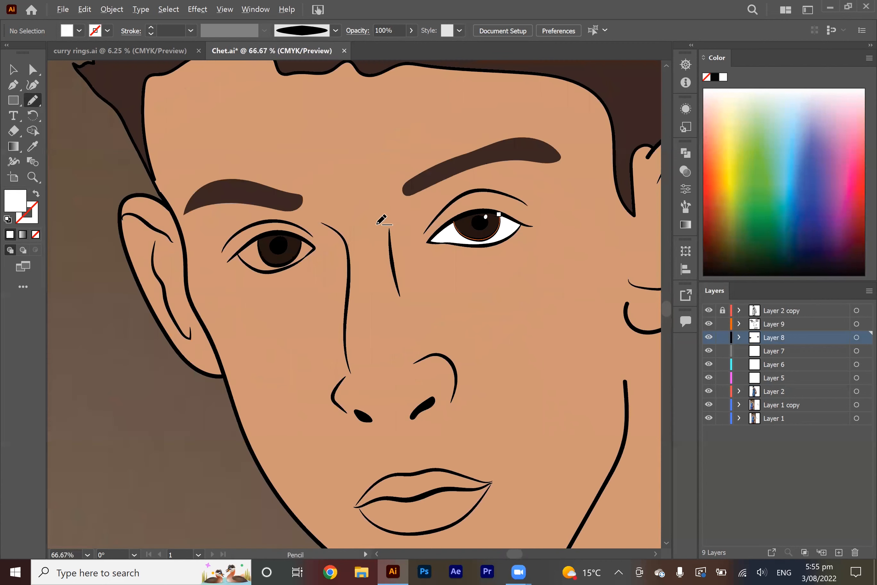
Draw a white highlight on the left-hand pupil's edge and fill the eyeball area around the iris with white.
scroll(383, 223, "up", 6)
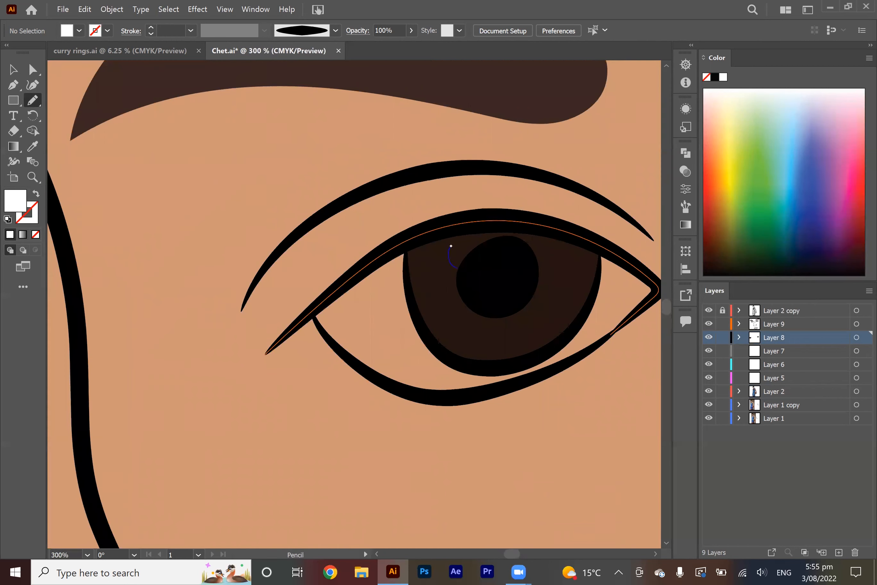
left_click_drag(451, 245, 451, 246)
left_click_drag(600, 246, 600, 246)
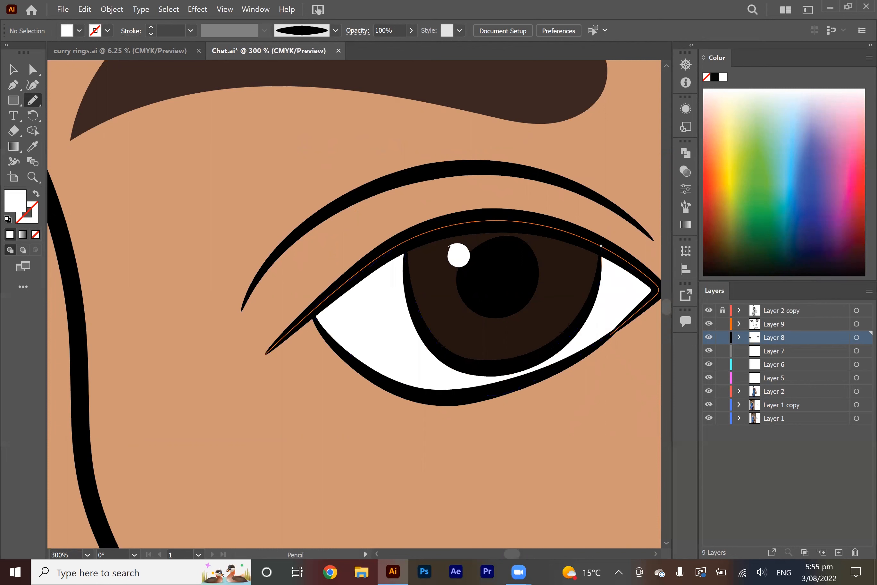
Sample a salmon pink skin tone from around the right-hand eye in the reference photo with the Eyedropper.
scroll(434, 279, "down", 9)
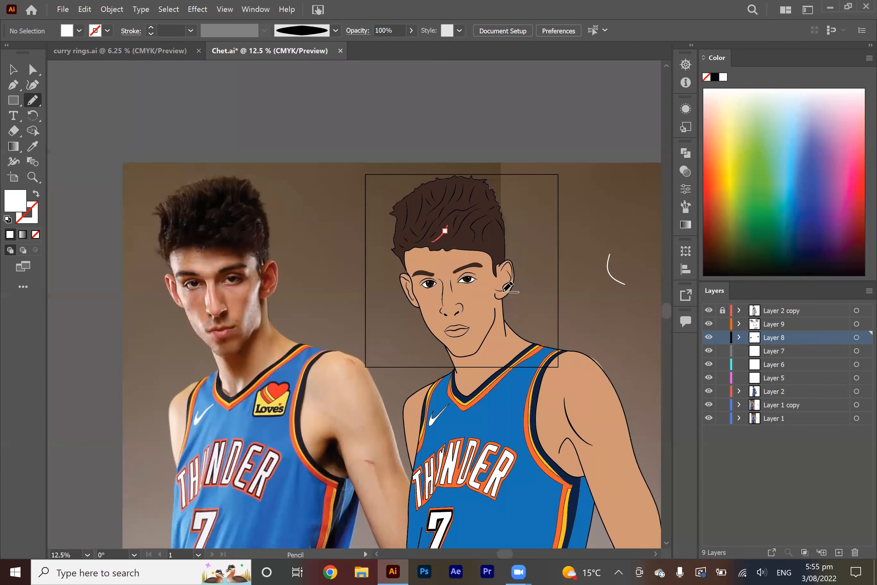
key("alt")
scroll(261, 281, "up", 6)
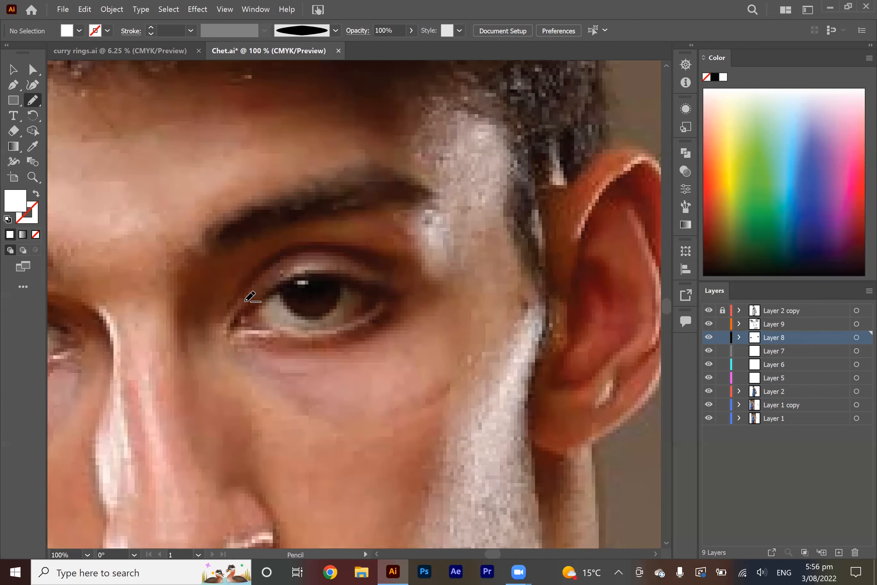
scroll(250, 302, "up", 2)
key("i")
left_click(246, 338)
left_click(312, 394)
left_click(323, 430)
left_click(268, 399)
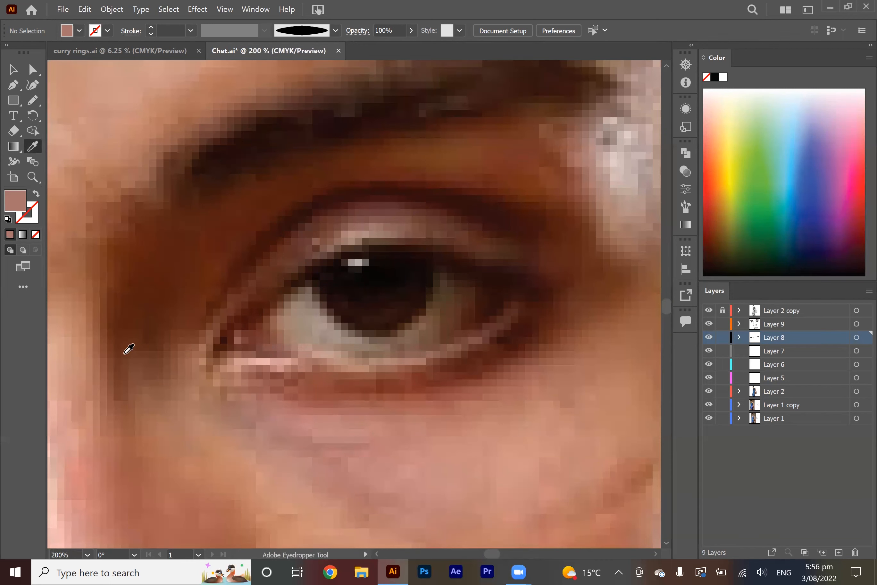
left_click(80, 454)
Draw small salmon pink shapes in the inner corners of both illustrated eyes with the Pencil tool.
scroll(166, 405, "down", 3)
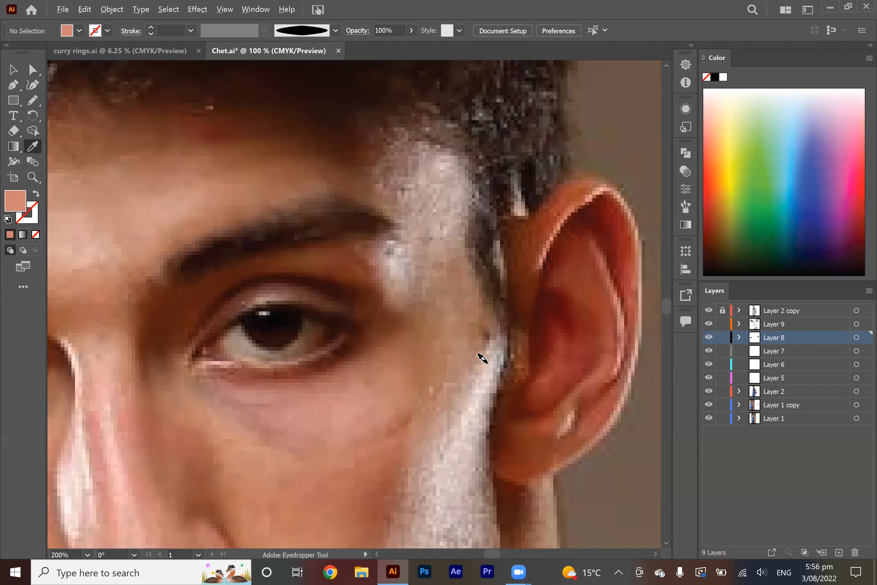
scroll(479, 359, "down", 4)
scroll(376, 319, "up", 7)
key("n")
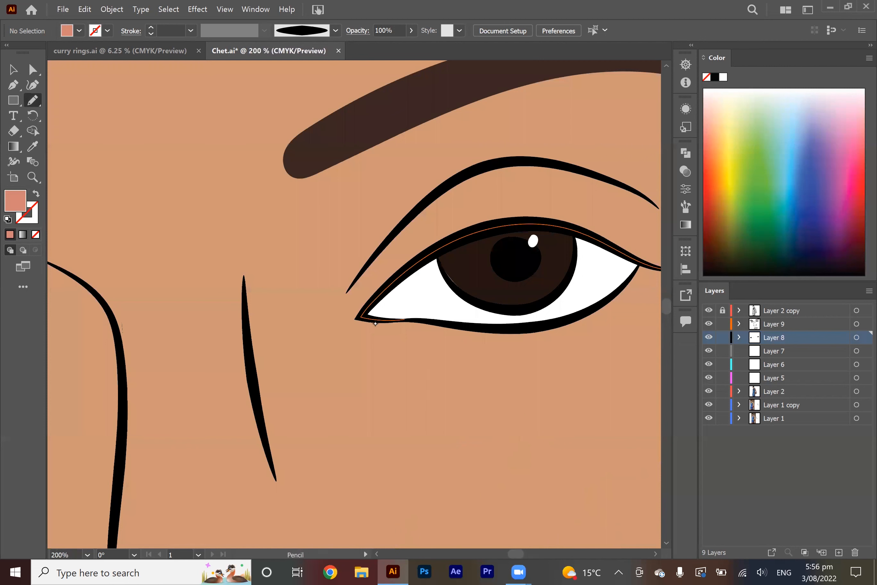
left_click_drag(392, 287, 391, 288)
scroll(392, 287, "down", 4)
scroll(315, 288, "up", 4)
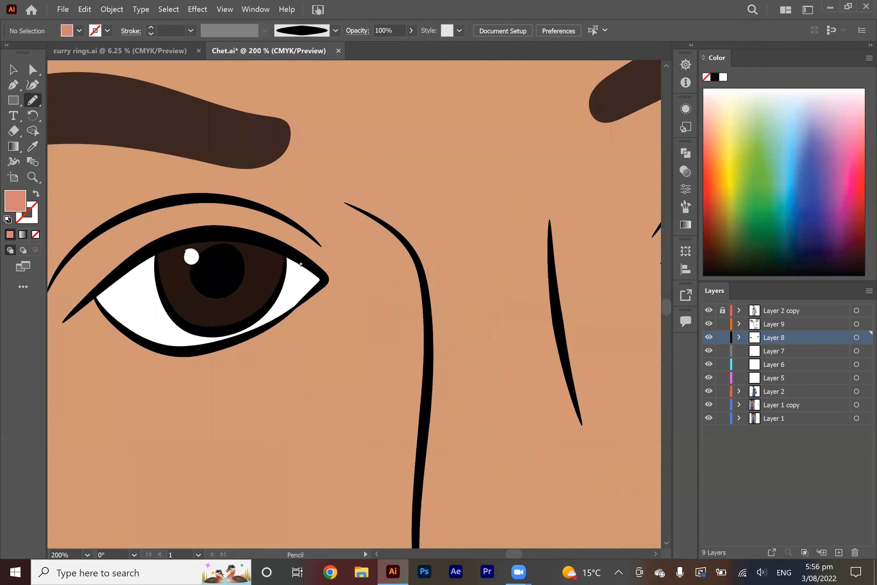
left_click_drag(301, 264, 300, 264)
Change the fill of both white eyeball shapes to a pale pinkish grey, and deselect them.
key("a")
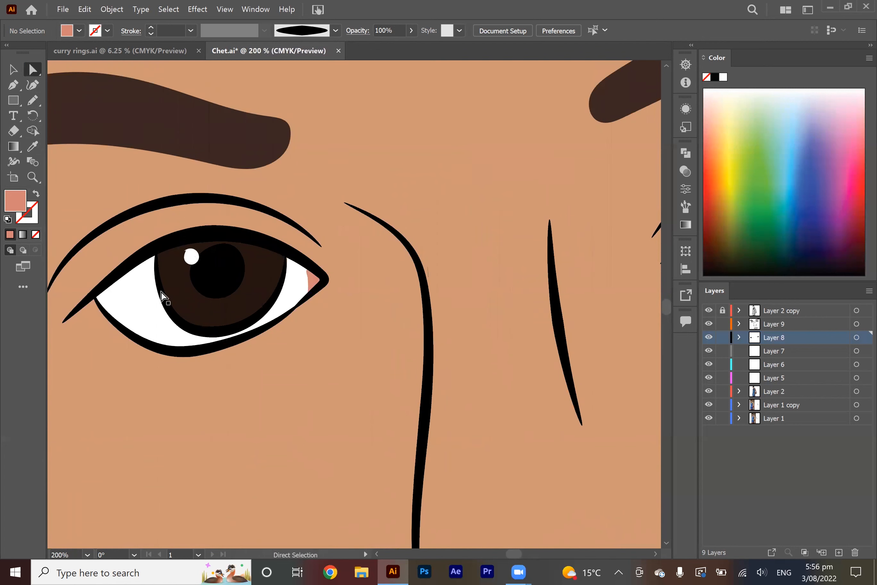
left_click(127, 295)
scroll(124, 290, "down", 4)
scroll(317, 280, "up", 3)
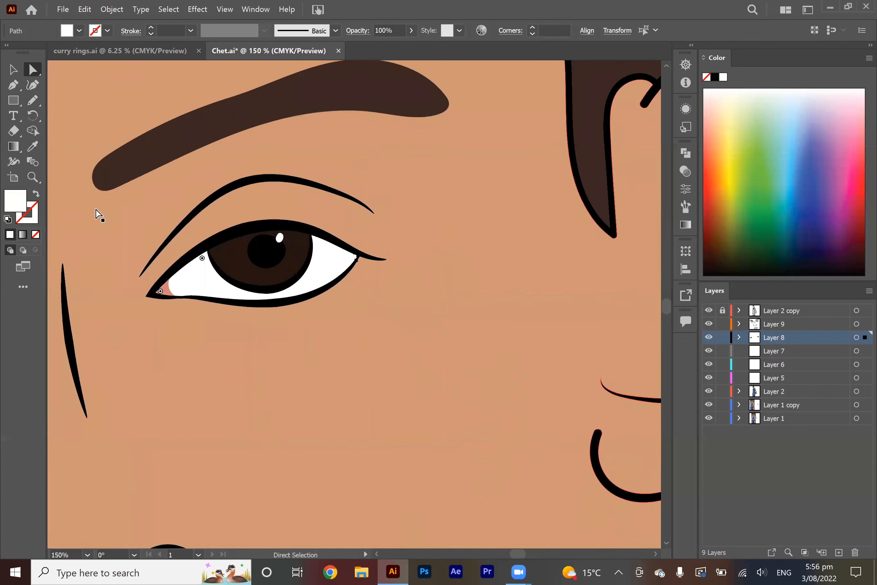
double_click(15, 200)
left_click_drag(467, 145, 472, 160)
key("Return")
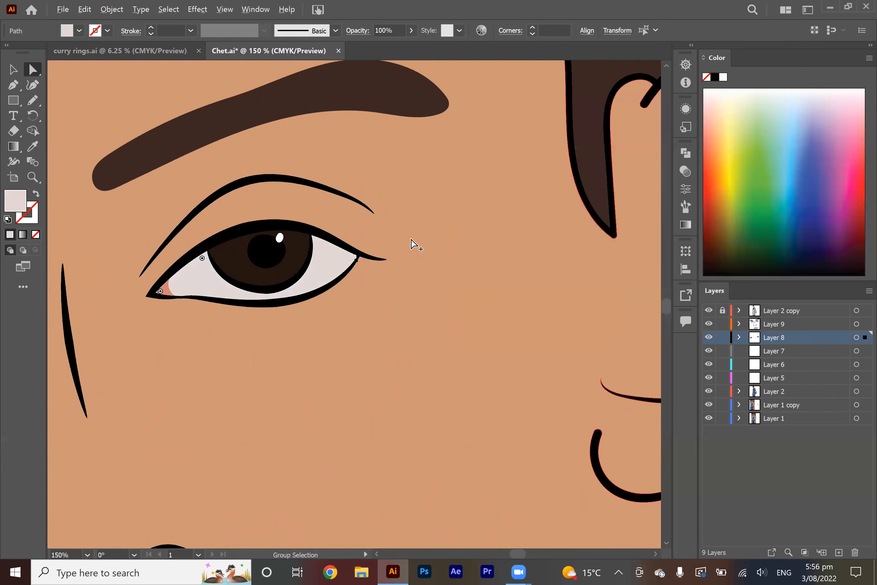
scroll(415, 244, "down", 2)
scroll(416, 244, "down", 5)
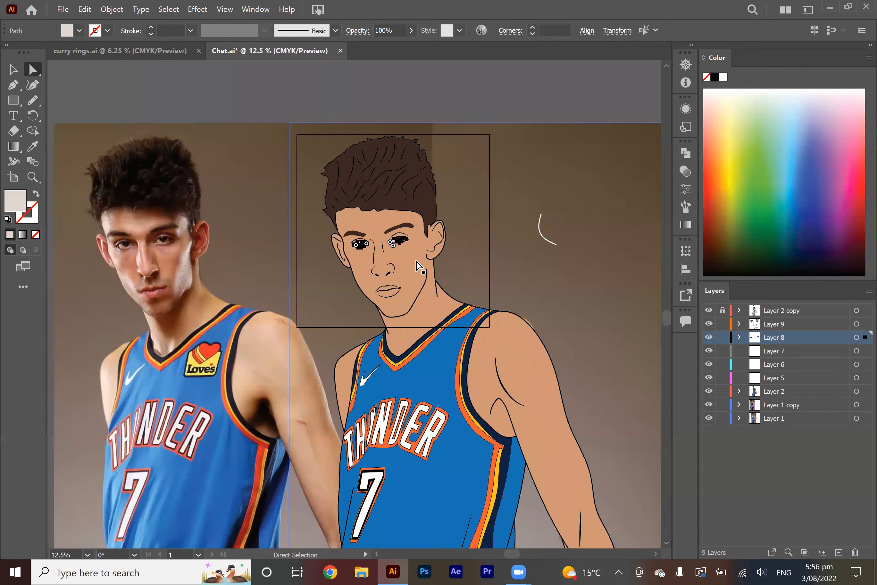
key("ctrl+shift+a")
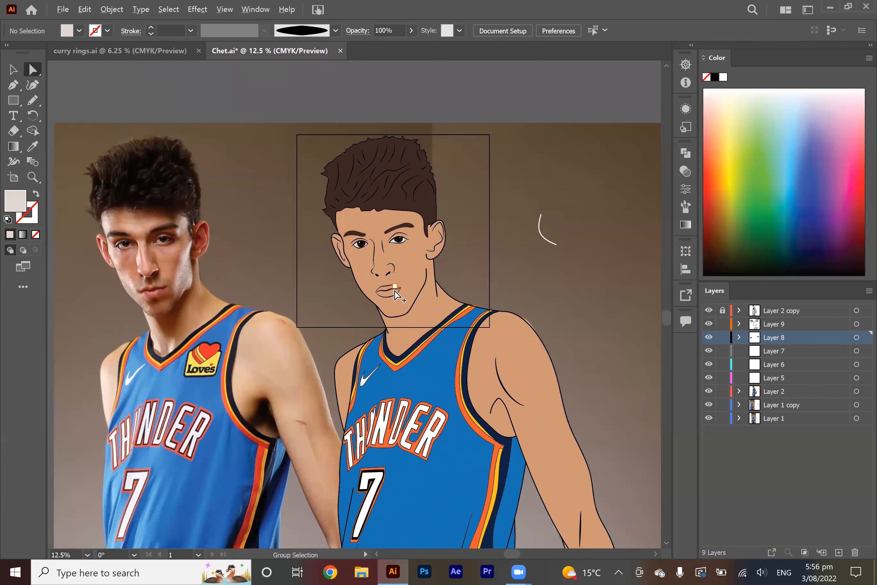
Sample the illustrated face's skin colour and shift it to a darker reddish brown fill for the lips.
scroll(396, 294, "up", 3)
scroll(401, 294, "up", 4)
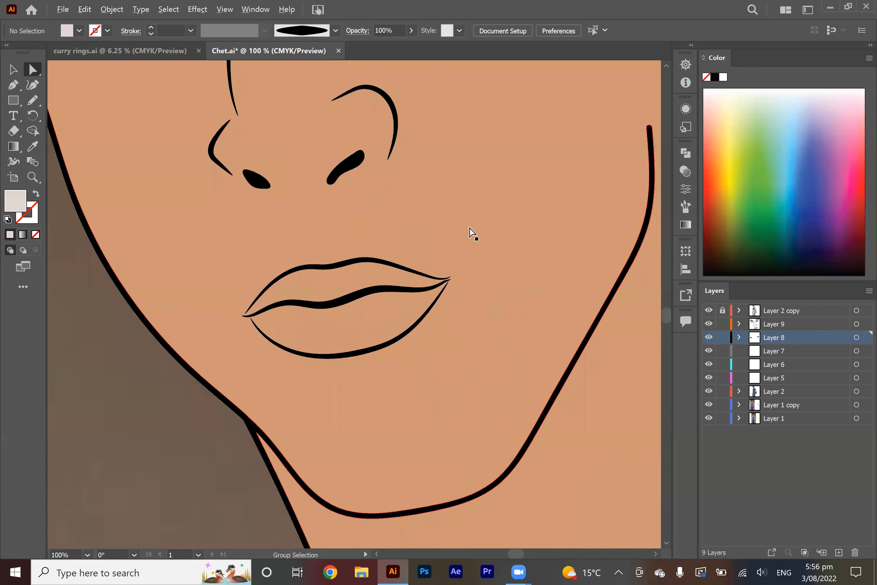
key("i")
left_click(277, 299)
scroll(170, 300, "up", 1)
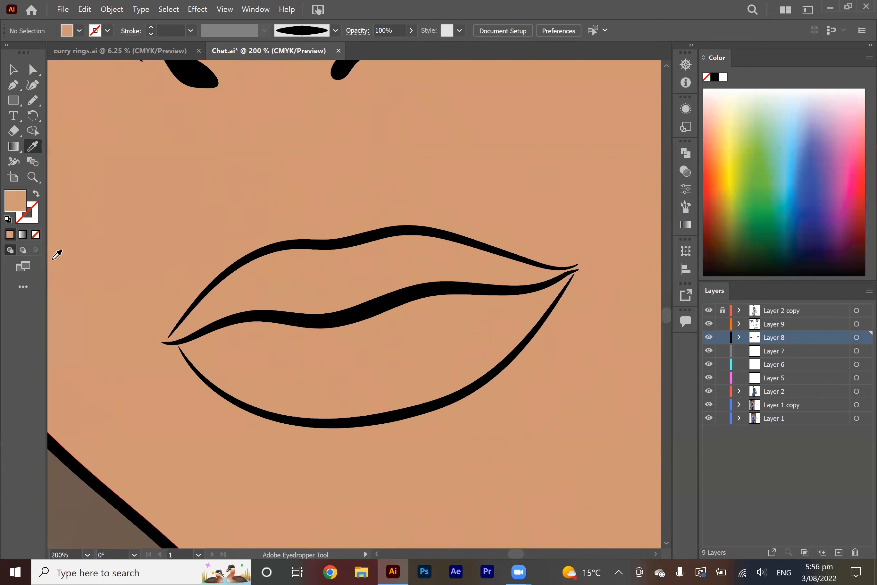
double_click(15, 200)
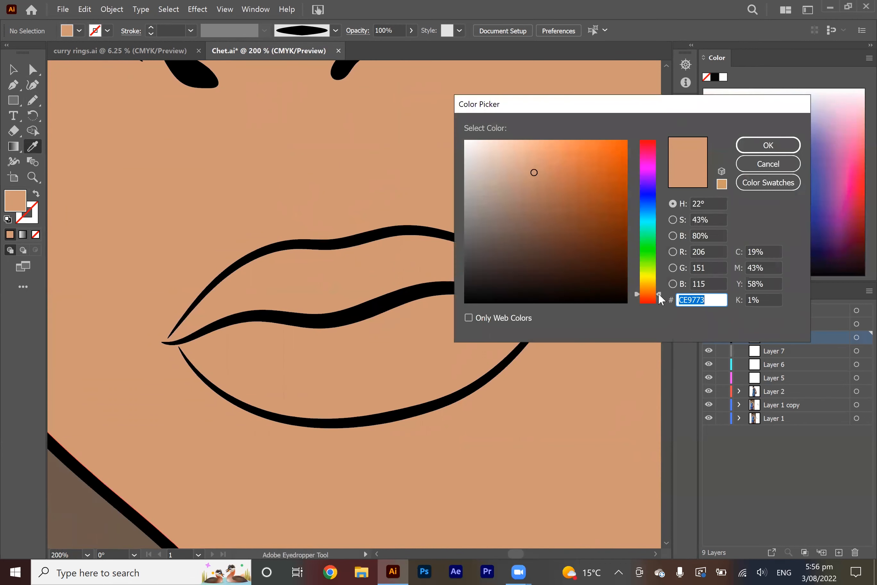
left_click_drag(659, 298, 659, 304)
mouse_move(561, 222)
left_mouse_down()
mouse_move(542, 200)
mouse_move(544, 208)
left_mouse_up()
key("Return")
Draw reddish brown filled shapes inside the upper and lower lip outlines with the Pencil tool.
key("n")
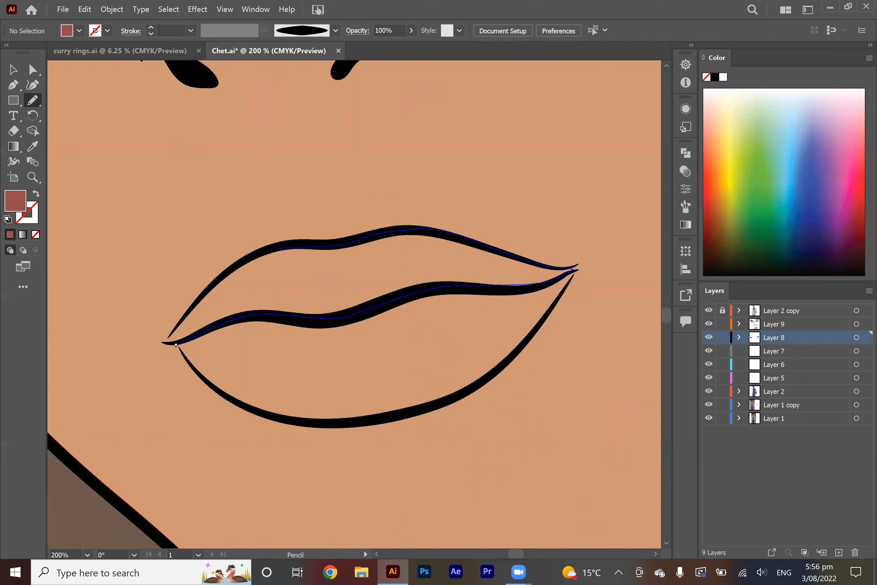
left_click_drag(176, 344, 176, 345)
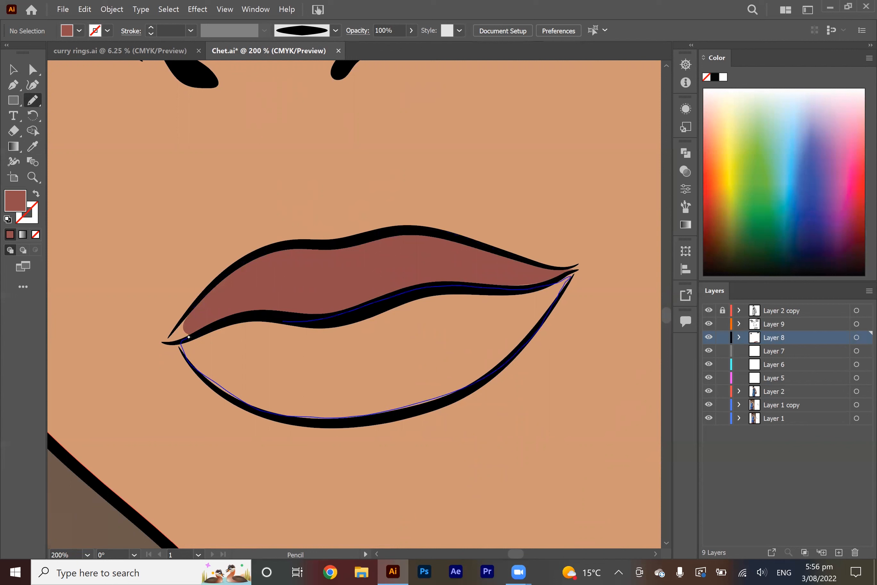
left_click_drag(188, 336, 189, 337)
key("a")
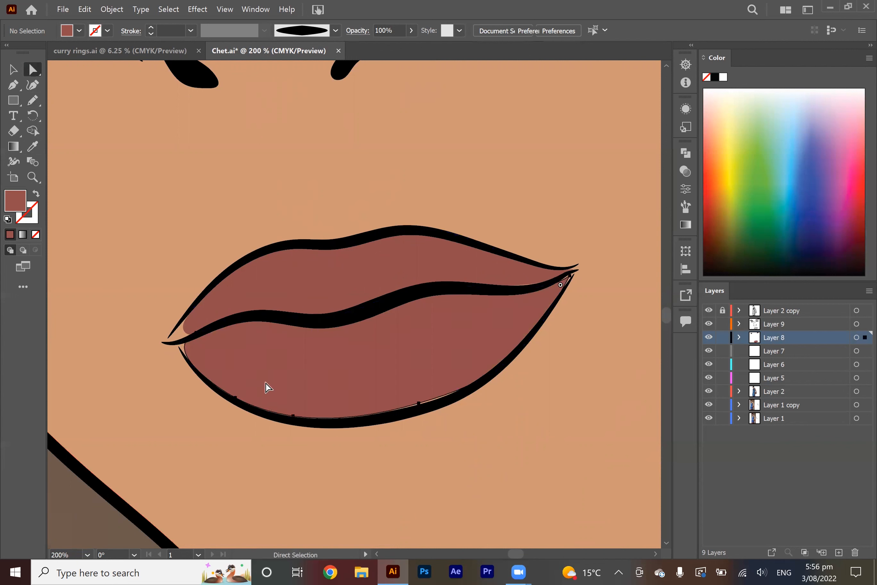
Change the lower lip's fill to a lighter pinkish red.
left_click(266, 386)
double_click(20, 202)
left_click(540, 187)
key("Return")
scroll(402, 278, "down", 5)
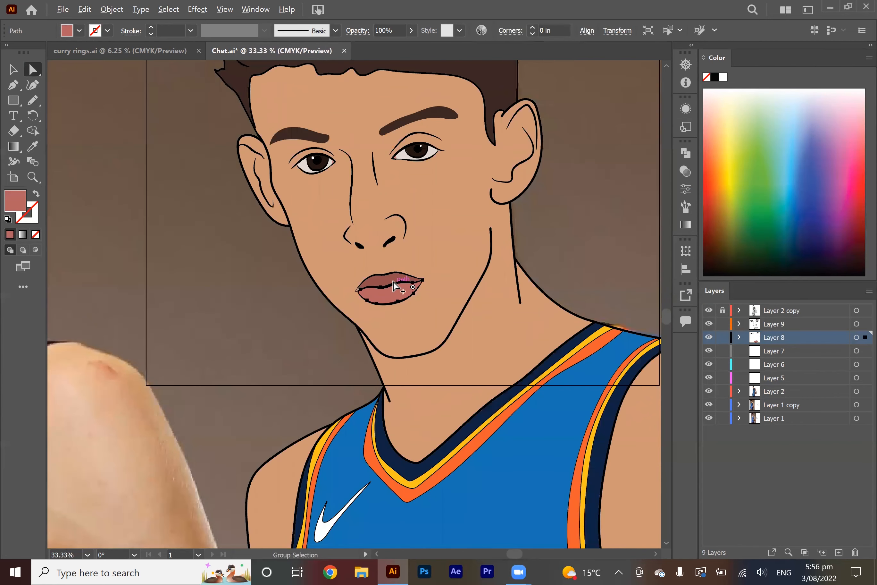
scroll(415, 173, "up", 1)
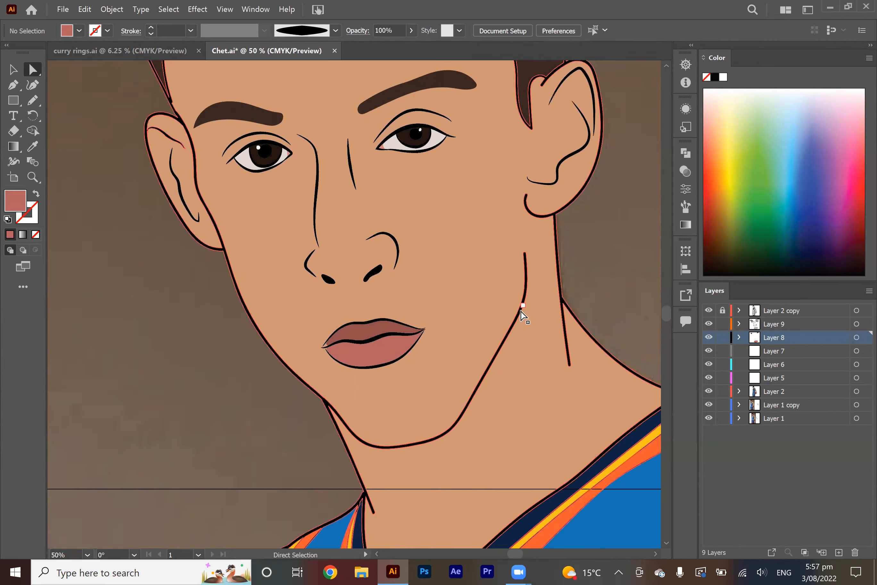
Sample the illustrated face's skin colour and shift it to a dark brown fill for the shadows.
key("i")
left_click(474, 213)
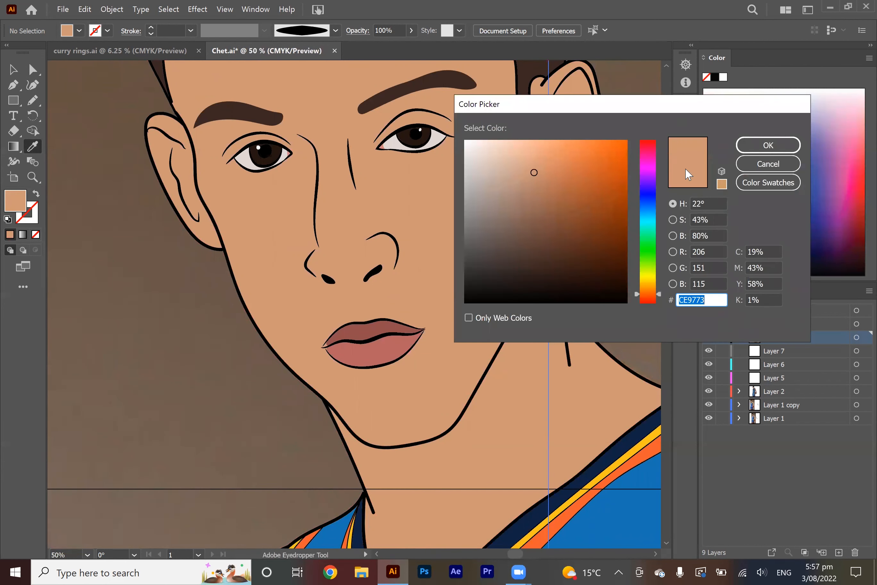
left_click_drag(535, 178, 555, 219)
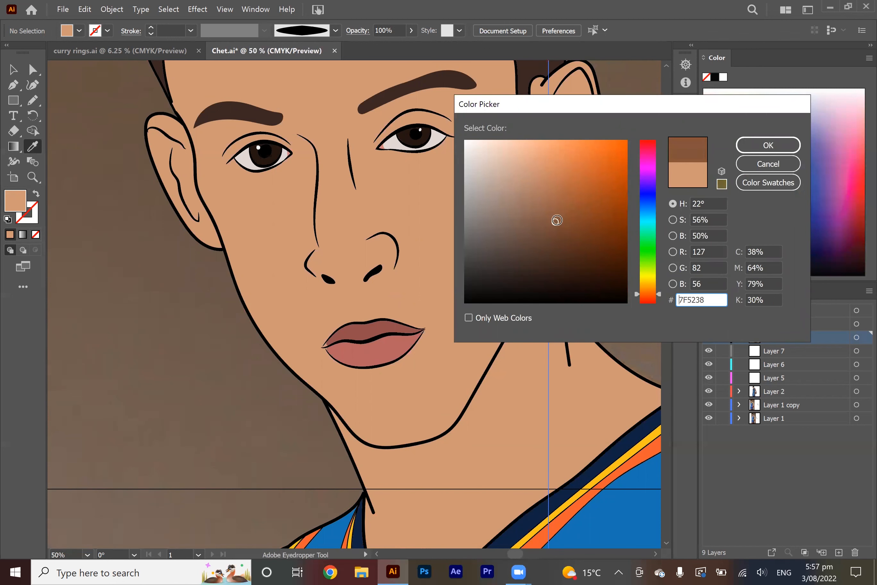
left_click(758, 145)
Hide Layer 1 copy and Layer 2 to reveal the reference photo, and make Layer 7 active.
left_click(708, 404)
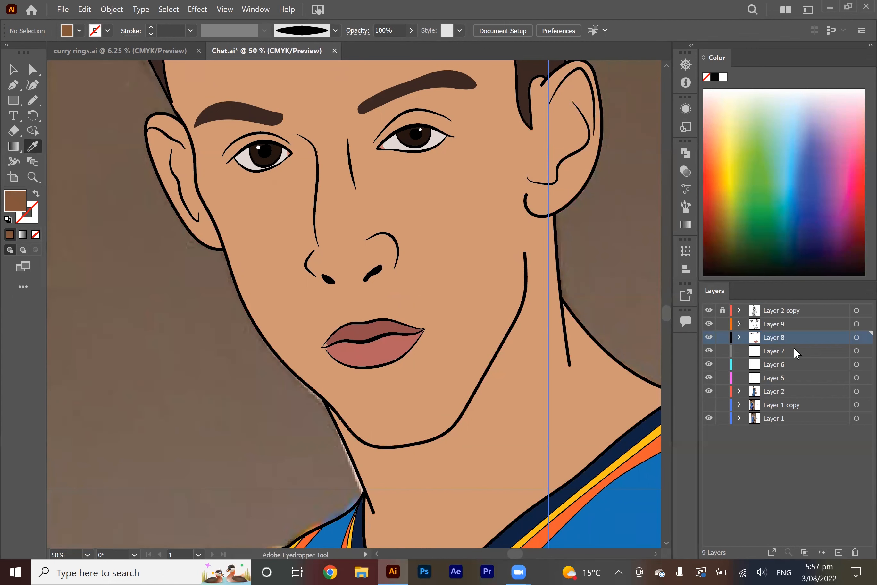
left_click(792, 351)
left_click(708, 391)
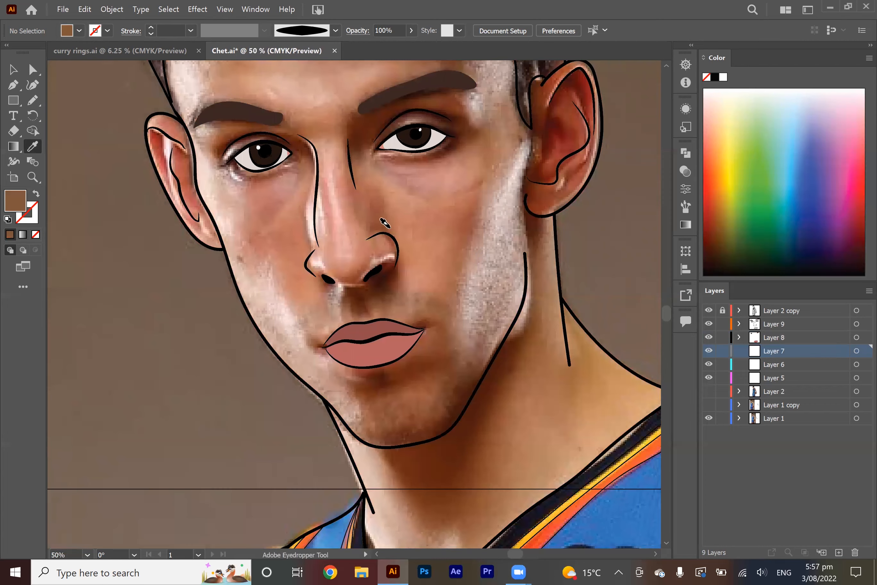
Draw dark brown shadow shapes around both eyes and up under the eyebrows with the Pencil tool.
key("ctrl+1")
key("n")
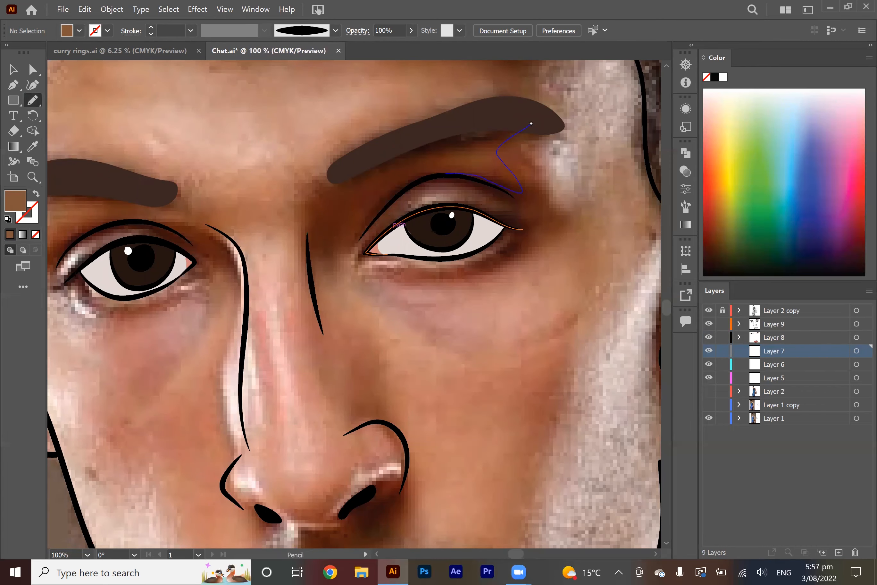
mouse_move(524, 254)
left_mouse_down()
mouse_move(453, 275)
mouse_move(372, 271)
left_mouse_up()
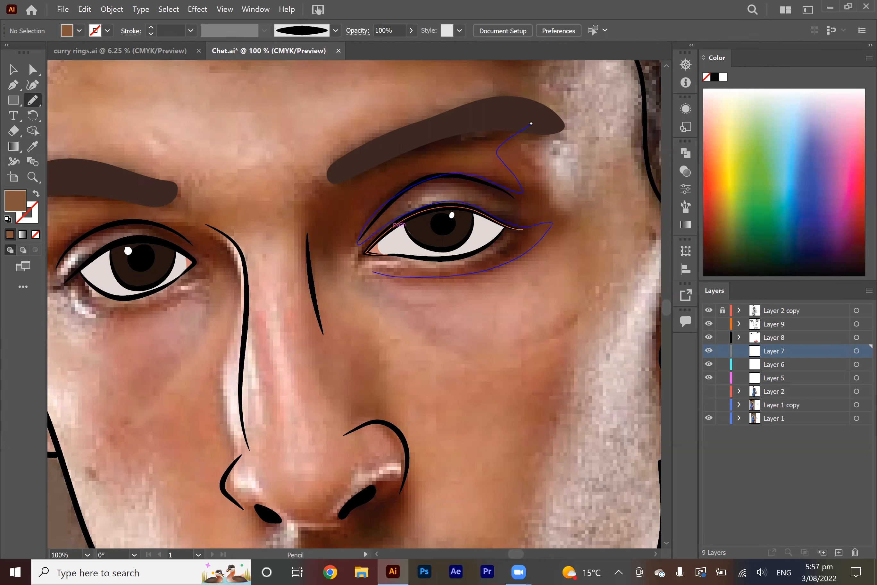
left_click_drag(531, 123, 547, 118)
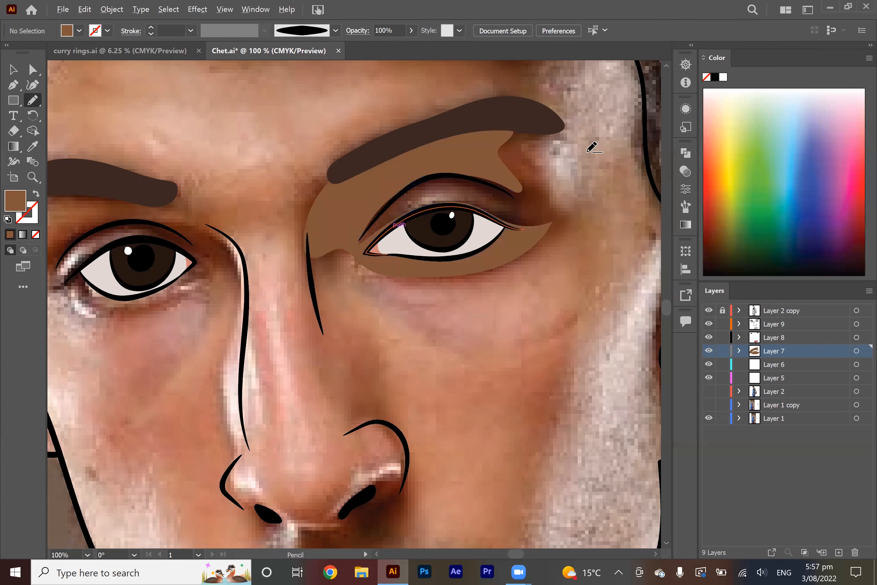
scroll(589, 158, "down", 2)
scroll(266, 200, "up", 2)
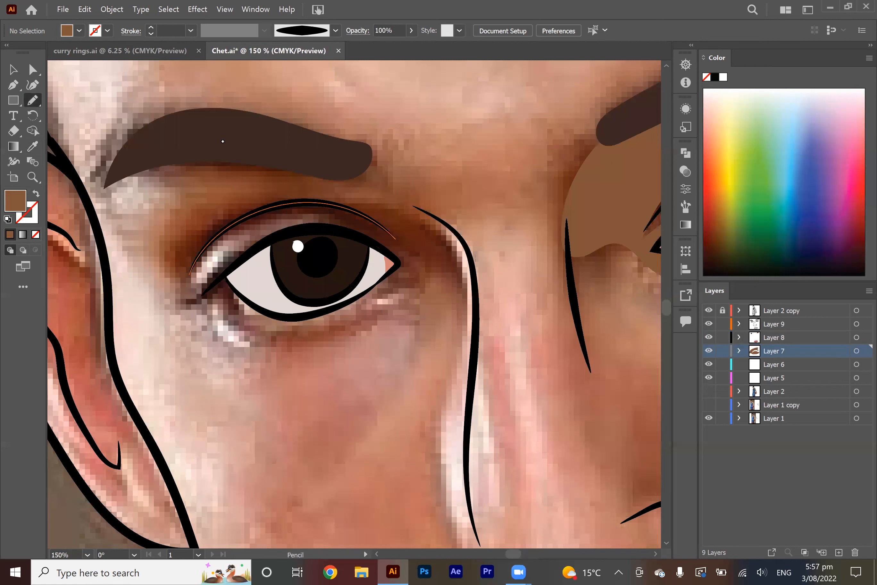
left_click_drag(222, 141, 334, 217)
mouse_move(190, 316)
left_mouse_down()
mouse_move(380, 302)
mouse_move(466, 249)
mouse_move(368, 170)
mouse_move(222, 141)
left_mouse_up()
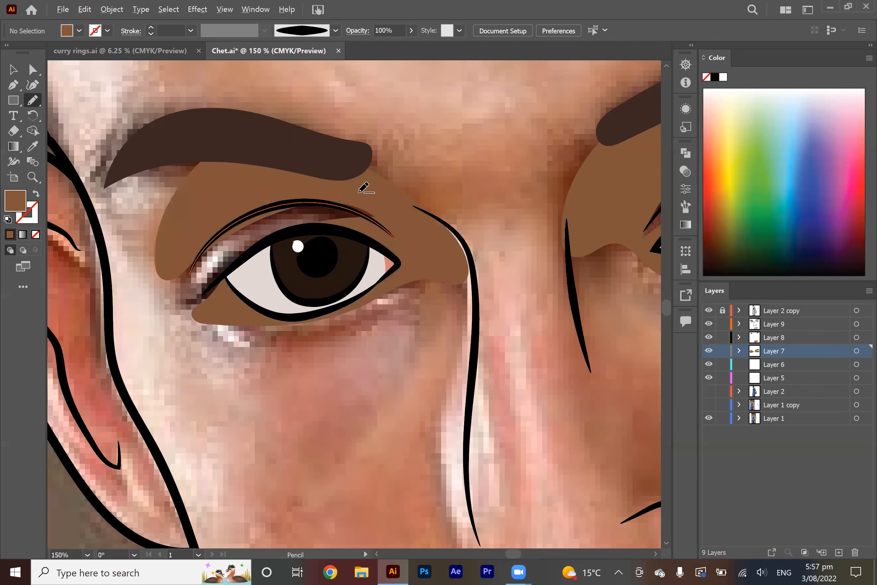
Draw two dark brown shadow shapes in the inner folds of the narrower ear, following the photo.
scroll(364, 186, "down", 2)
scroll(167, 195, "up", 2)
mouse_move(252, 207)
left_mouse_down()
mouse_move(257, 337)
mouse_move(212, 261)
mouse_move(199, 198)
mouse_move(235, 193)
mouse_move(252, 206)
left_mouse_up()
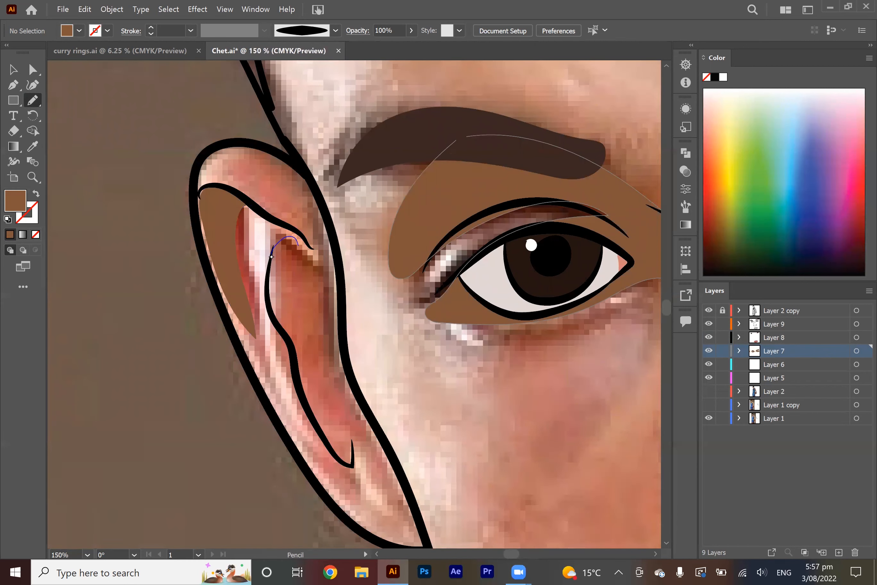
left_click_drag(311, 326, 358, 443)
left_click_drag(271, 256, 272, 249)
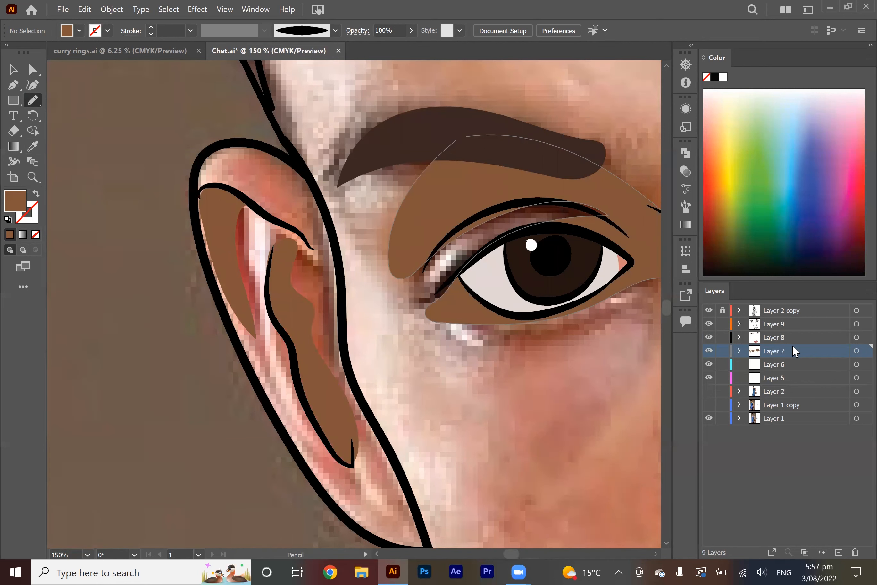
Draw dark brown shadow shapes in the upper fold and inner hollow of the larger ear with the Pencil tool.
scroll(343, 319, "down", 1)
scroll(636, 290, "up", 1)
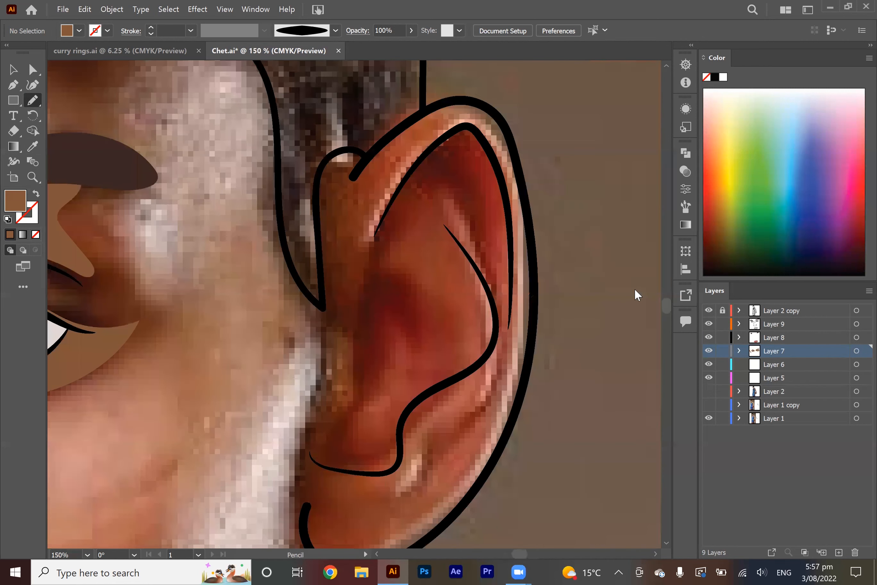
mouse_move(380, 220)
left_mouse_down()
mouse_move(453, 168)
mouse_move(495, 229)
mouse_move(504, 299)
mouse_move(511, 301)
mouse_move(513, 217)
mouse_move(495, 158)
mouse_move(466, 125)
mouse_move(420, 161)
mouse_move(379, 217)
left_mouse_up()
mouse_move(453, 238)
left_mouse_down()
mouse_move(433, 246)
mouse_move(451, 317)
mouse_move(401, 320)
mouse_move(394, 377)
left_mouse_up()
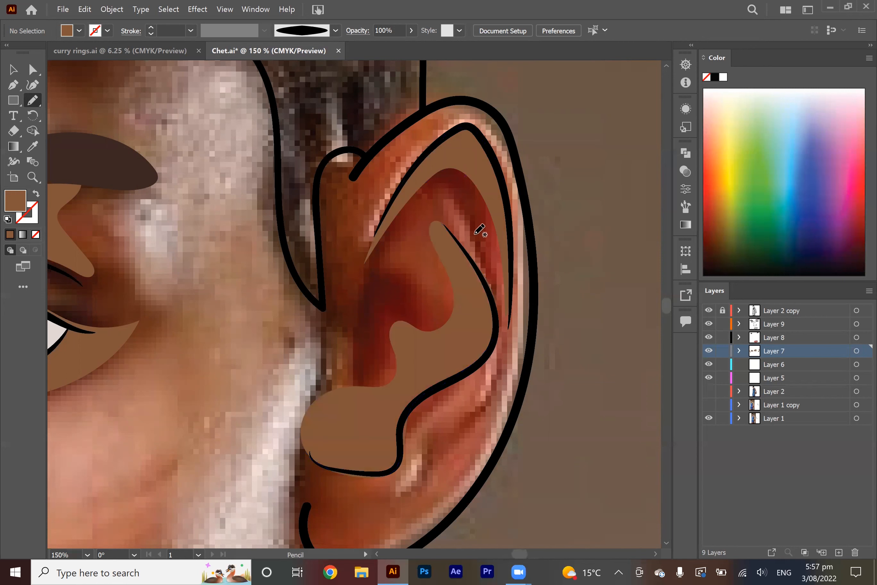
Draw a dark brown shadow shape around the nostrils and down towards the upper lip with the Pencil tool.
scroll(483, 232, "down", 2)
scroll(536, 244, "down", 3)
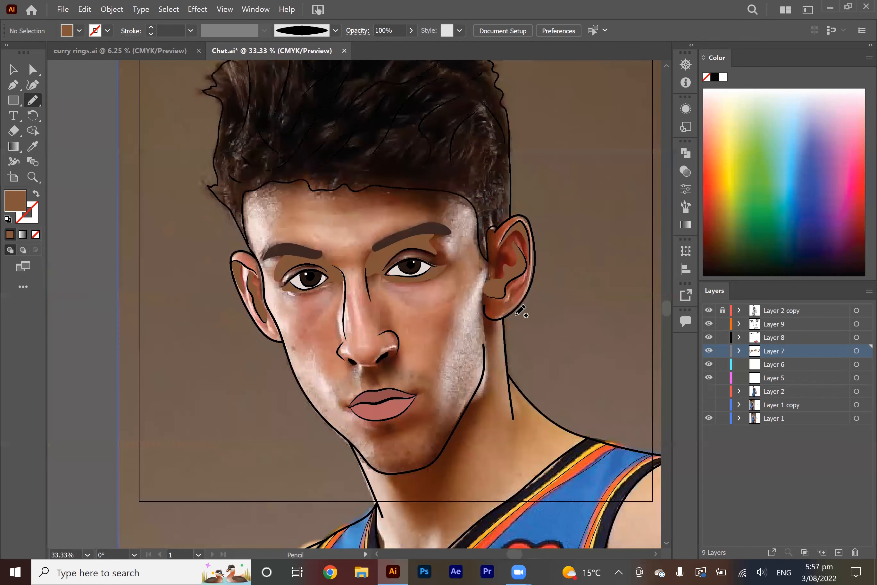
scroll(520, 310, "down", 2)
scroll(362, 300, "up", 4)
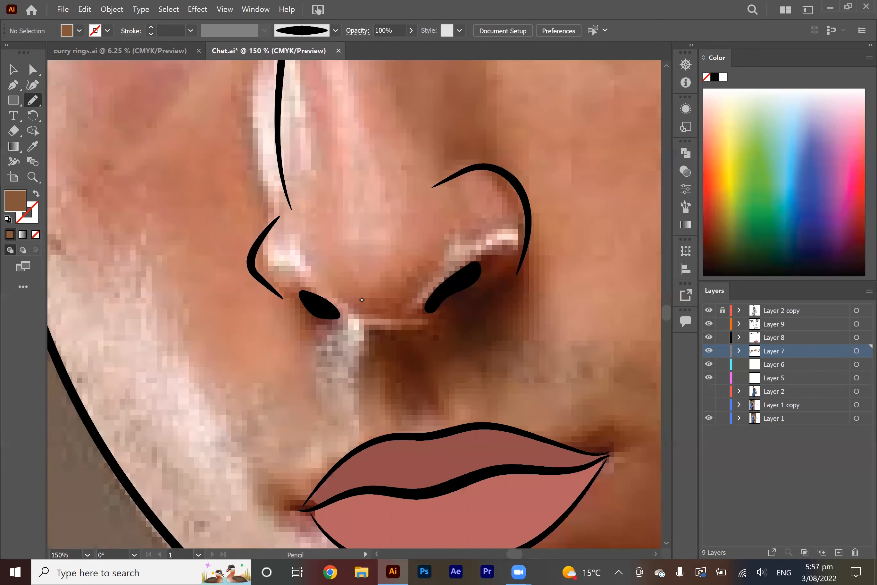
mouse_move(286, 260)
left_mouse_down()
mouse_move(417, 296)
mouse_move(471, 236)
mouse_move(489, 170)
mouse_move(512, 203)
mouse_move(529, 291)
mouse_move(492, 360)
mouse_move(400, 395)
mouse_move(383, 367)
mouse_move(309, 322)
mouse_move(256, 272)
left_mouse_up()
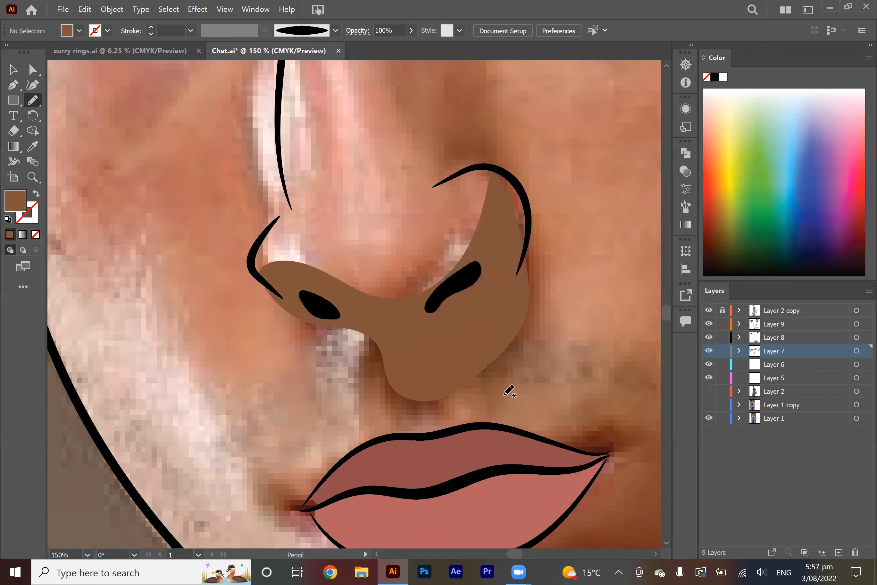
Show Layer 2 again to check the shadows against the flat skin colour.
left_click(709, 391)
scroll(521, 218, "down", 4)
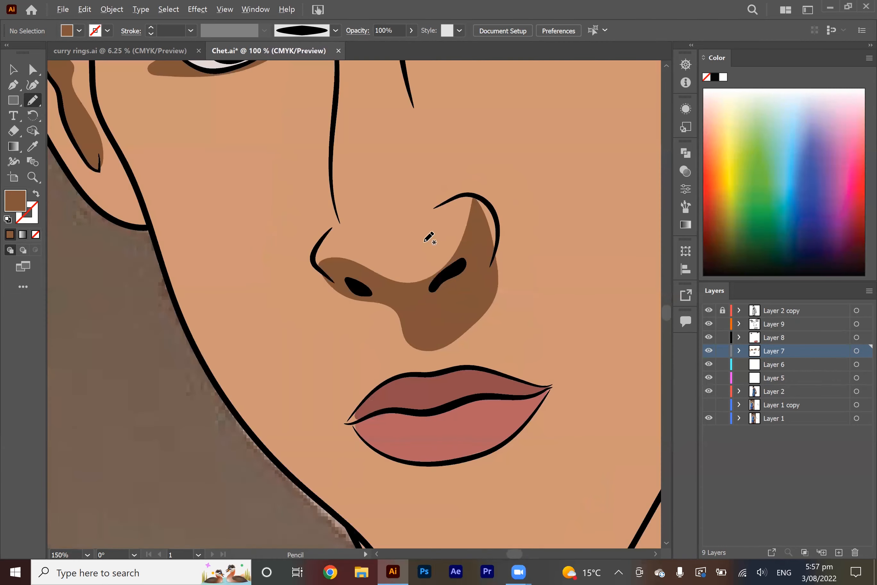
scroll(521, 218, "down", 2)
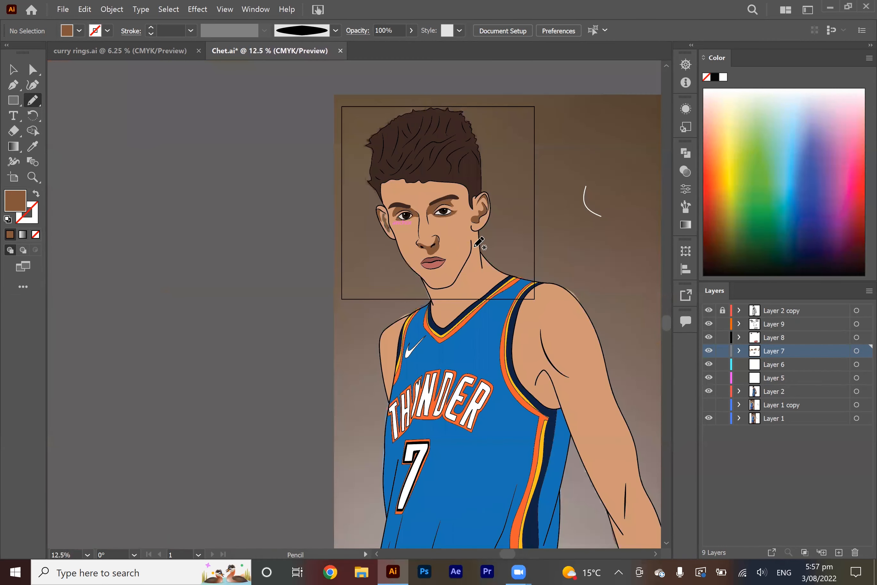
scroll(517, 211, "down", 1)
scroll(459, 218, "up", 4)
Delete the dark brown shadow shape under the nose.
key("a")
left_click(462, 203)
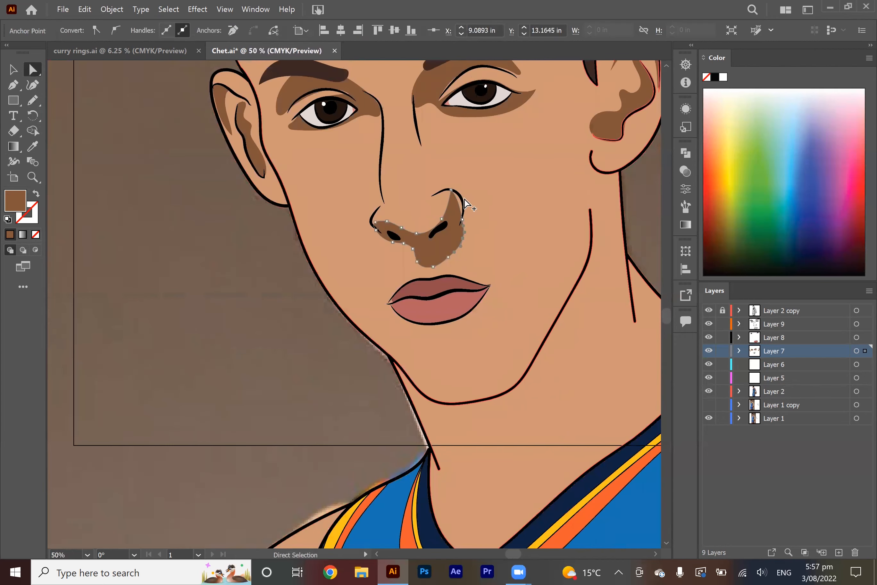
scroll(462, 203, "up", 4)
key("Delete")
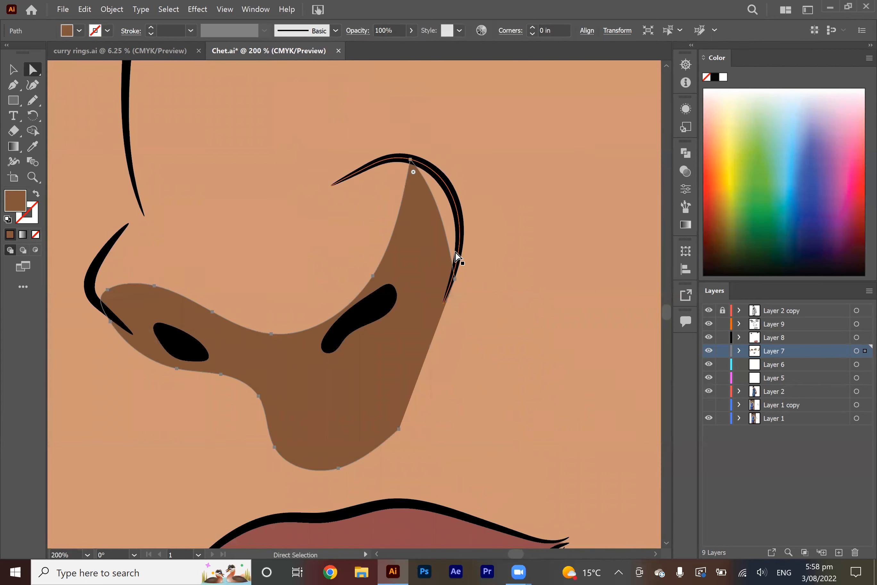
key("Delete")
Redraw the nose shadow as a smoother dark brown shape around the nostrils with the Pencil tool.
key("n")
mouse_move(97, 302)
left_mouse_down()
mouse_move(154, 265)
mouse_move(336, 281)
mouse_move(448, 251)
mouse_move(342, 434)
mouse_move(99, 306)
left_mouse_up()
scroll(289, 369, "down", 5)
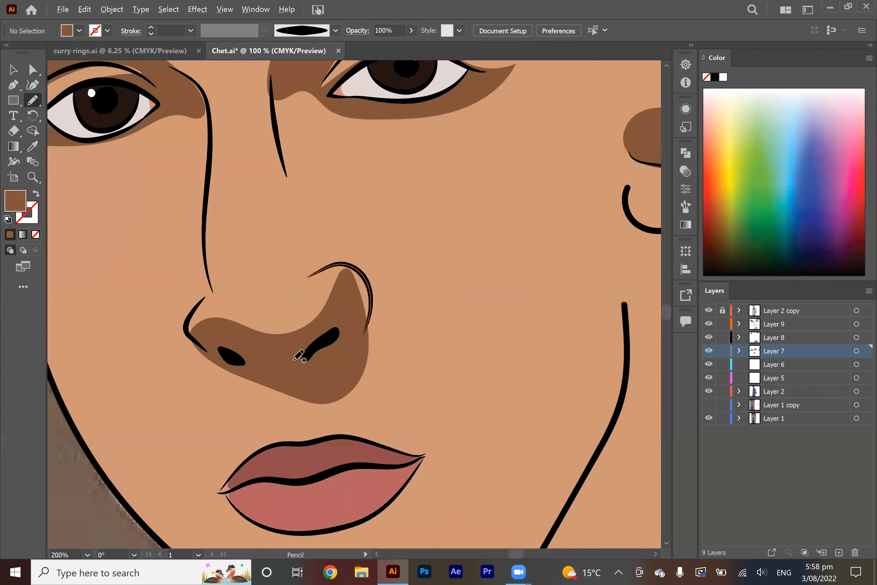
Select both eye shadow shapes and recolour them to a lighter tan brown based on the sampled skin colour.
key("a")
scroll(330, 275, "up", 3)
left_click(470, 259)
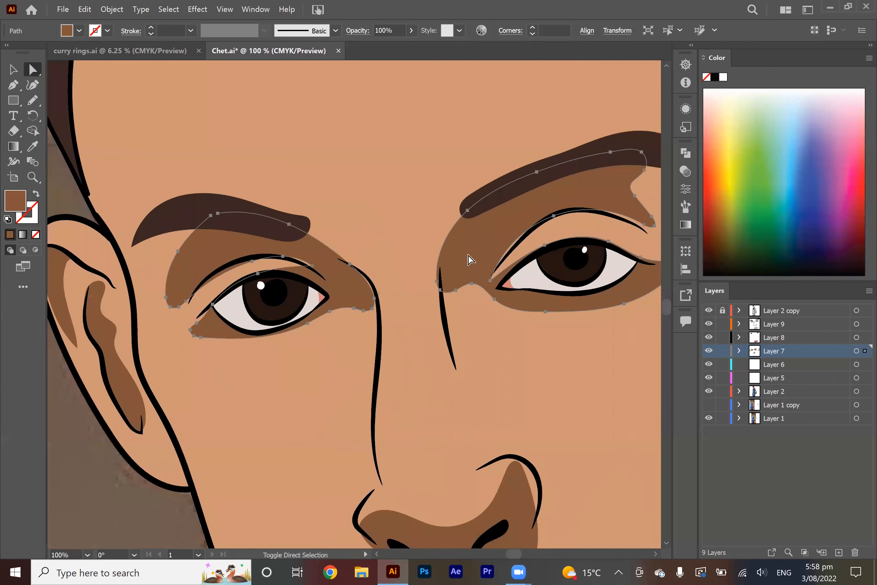
key("i")
left_click(403, 198)
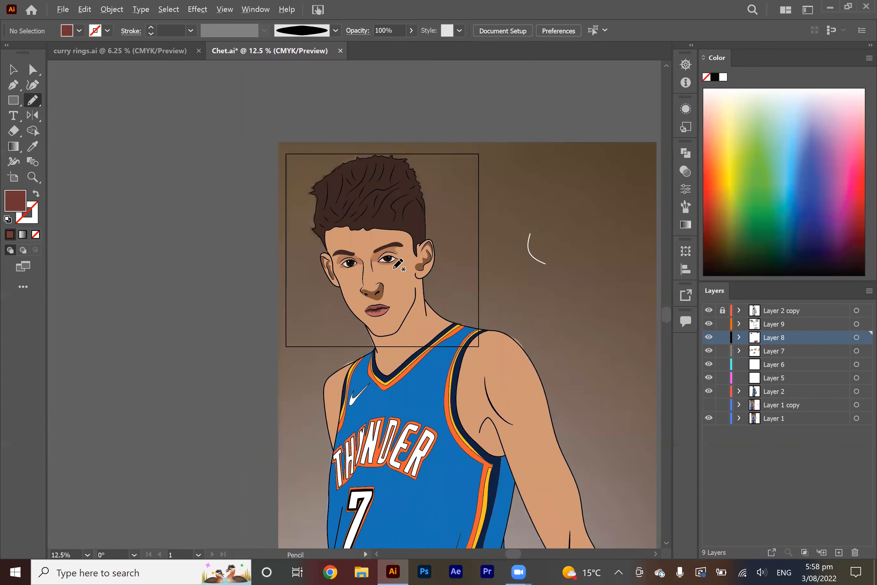
Select the face and neck skin shape on Layer 2 and switch to Draw Inside mode.
scroll(397, 264, "up", 3)
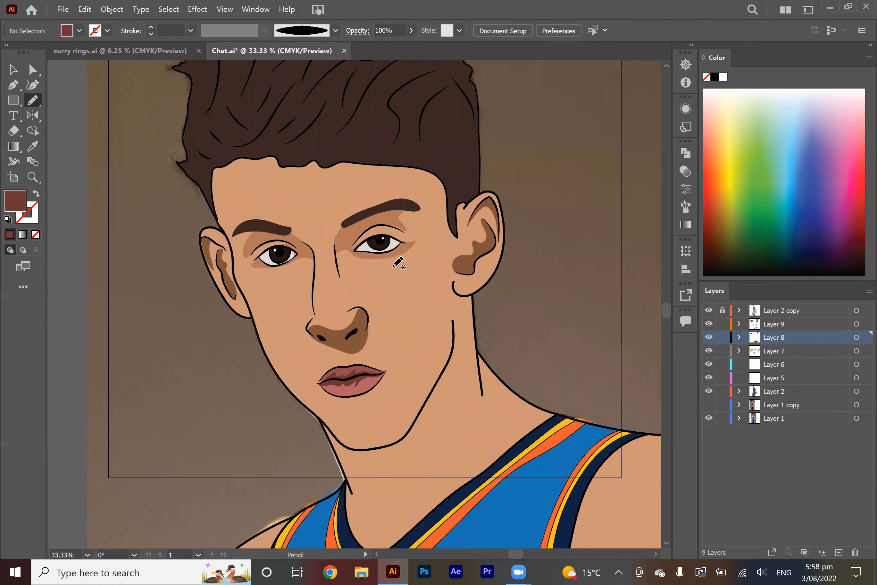
key("a")
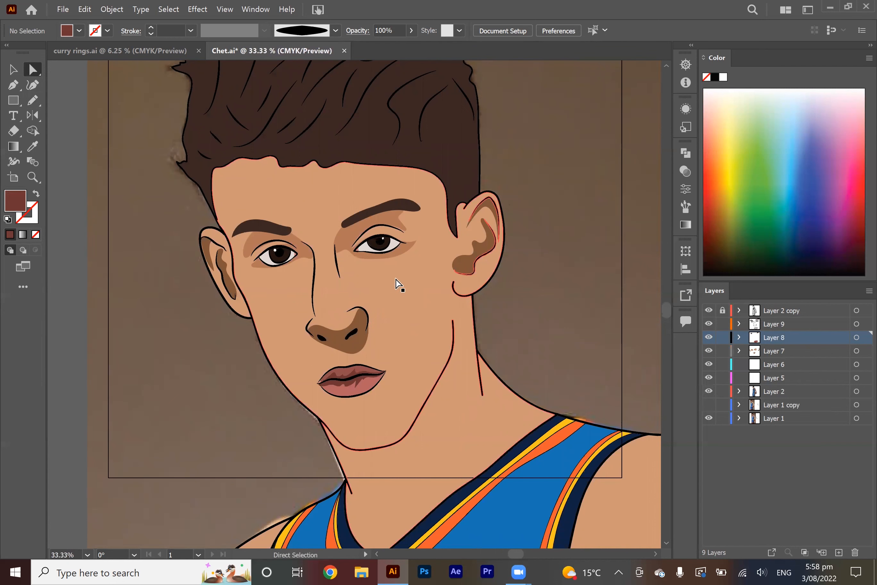
left_click(397, 284)
scroll(462, 300, "down", 2)
scroll(462, 300, "left", 2)
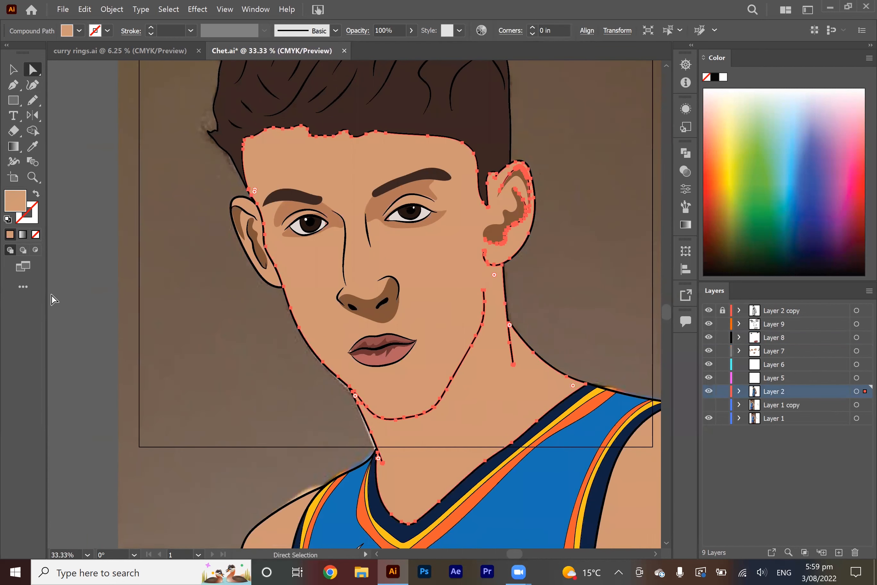
left_click(36, 250)
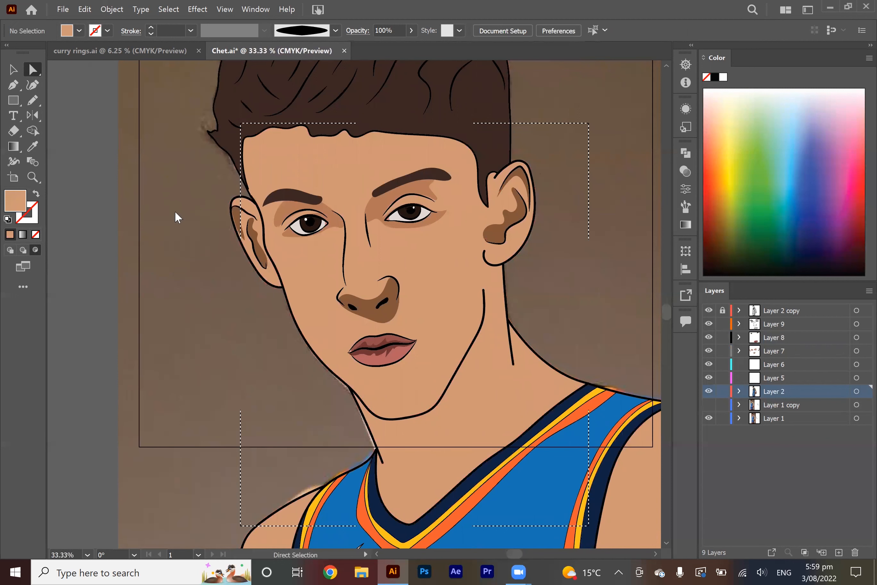
Try a darker skin-brown shadow shape on the side of the neck inside the skin shape.
left_click_drag(545, 182, 551, 188)
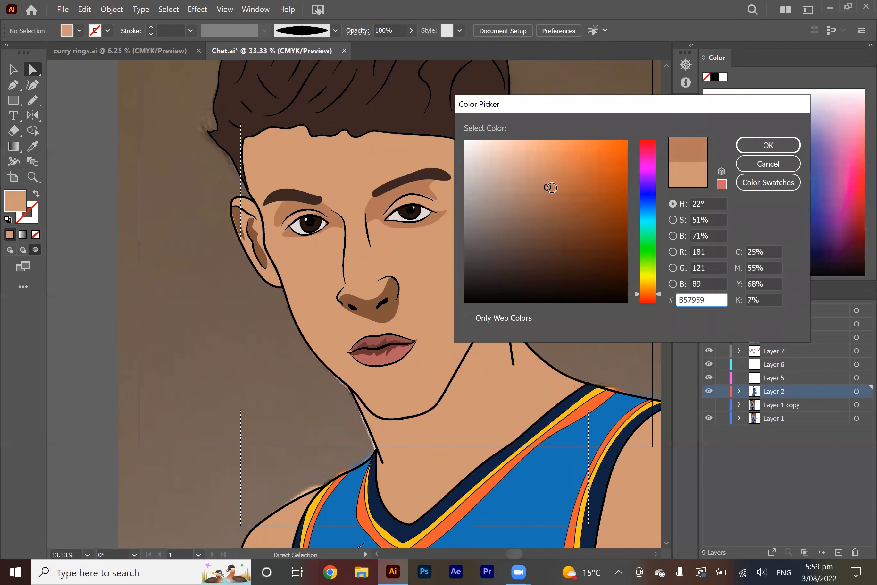
key("Return")
key("n")
mouse_move(551, 309)
left_mouse_down()
mouse_move(528, 406)
mouse_move(592, 351)
mouse_move(553, 309)
left_mouse_up()
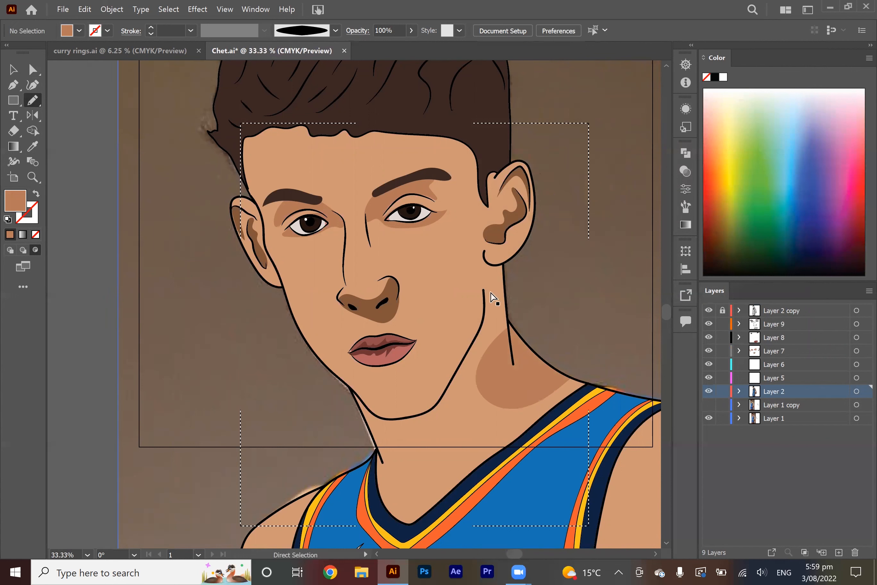
key("ctrl+z")
Draw a light brown shadow inside the skin shape along the face's edge, under the chin and over the neck.
scroll(464, 290, "down", 2)
left_click_drag(453, 105, 462, 239)
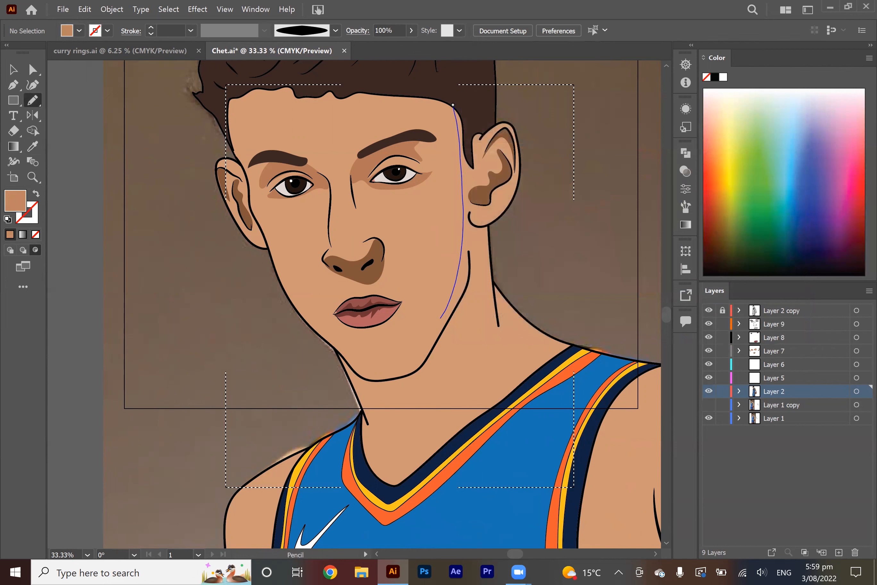
mouse_move(323, 341)
left_mouse_down()
mouse_move(404, 514)
mouse_move(587, 247)
mouse_move(484, 215)
mouse_move(481, 92)
mouse_move(453, 105)
left_mouse_up()
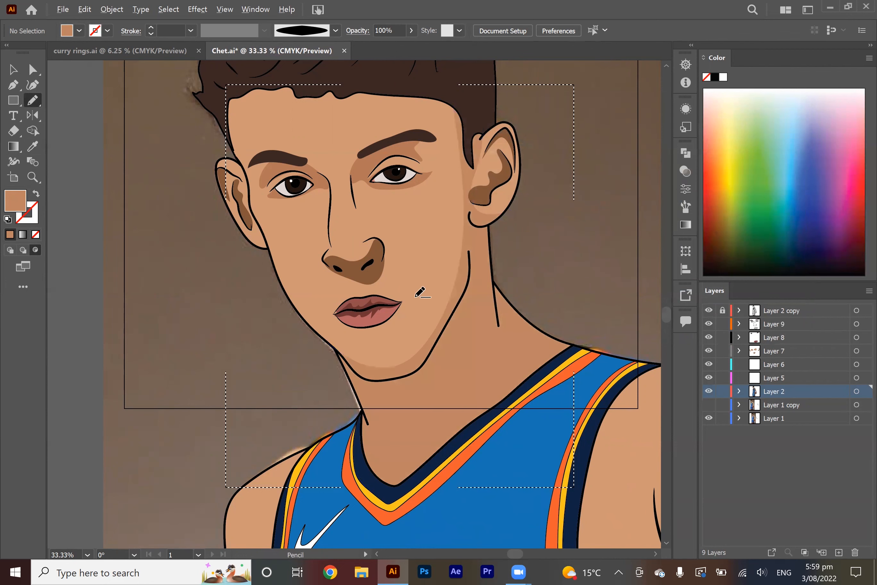
scroll(417, 298, "down", 1)
scroll(419, 301, "up", 1)
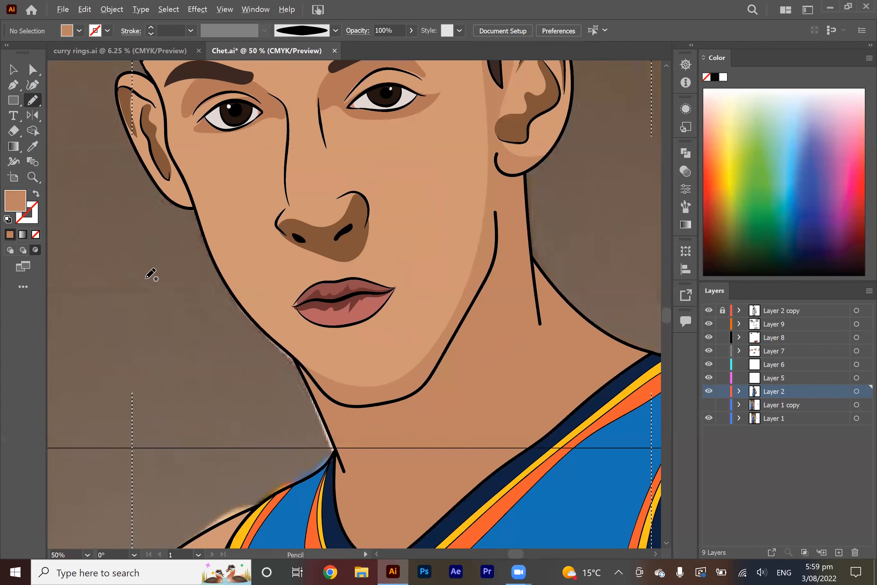
Set the fill to a deeper reddish brown for a darker layer of skin shading.
scroll(151, 274, "down", 2)
left_click_drag(553, 196, 556, 207)
key("Return")
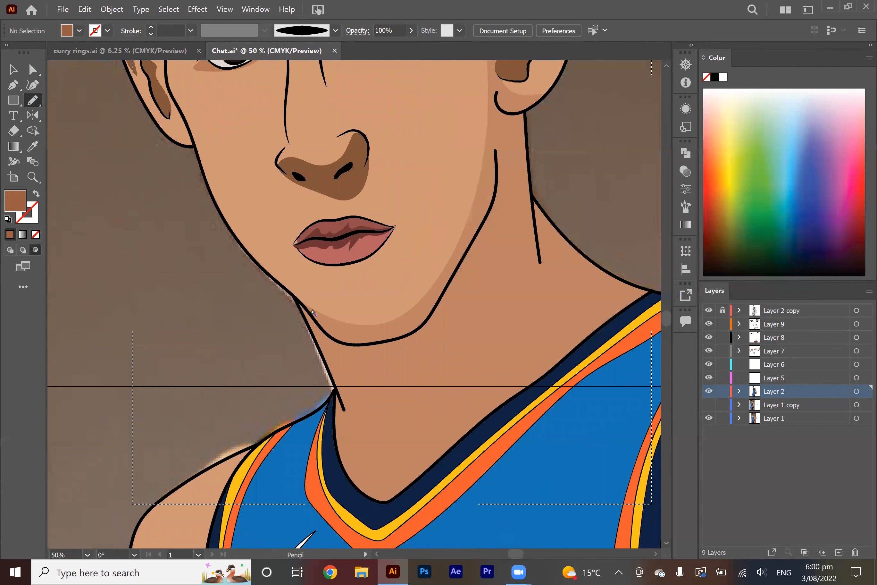
Draw a reddish-brown shadow inside the skin shape along the jaw, under the chin and around the neckline, leaving Draw Inside mode.
mouse_move(384, 334)
left_mouse_down()
mouse_move(478, 230)
mouse_move(499, 153)
mouse_move(498, 242)
mouse_move(459, 312)
mouse_move(353, 401)
mouse_move(366, 449)
mouse_move(440, 397)
mouse_move(431, 452)
mouse_move(510, 401)
mouse_move(481, 447)
mouse_move(378, 527)
mouse_move(293, 424)
mouse_move(288, 318)
mouse_move(296, 301)
mouse_move(317, 309)
left_mouse_up()
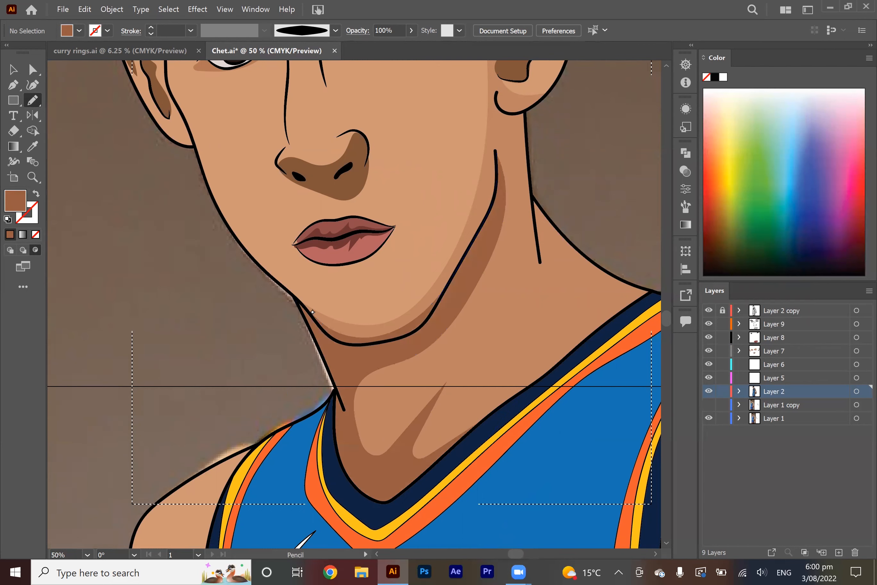
scroll(362, 316, "down", 2)
scroll(423, 298, "down", 3)
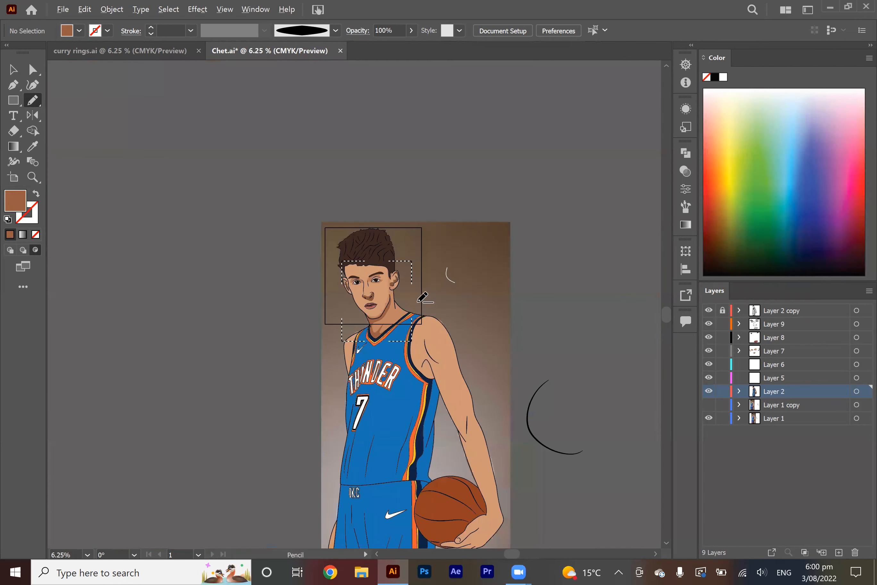
scroll(424, 296, "up", 3)
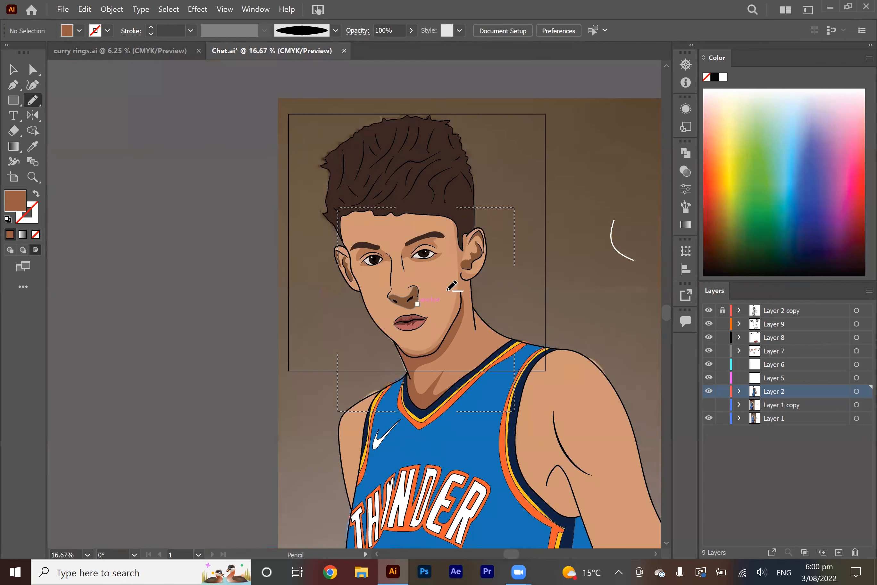
scroll(436, 288, "up", 2)
scroll(436, 287, "down", 1)
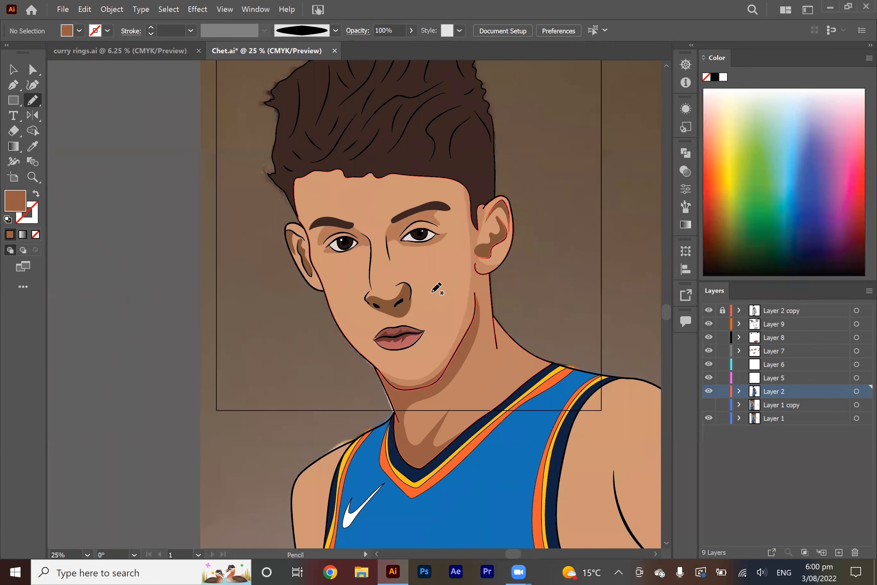
Draw white highlight shapes on Layer 9 on the tip of the nose and on both cheeks.
left_click_drag(742, 182, 738, 10)
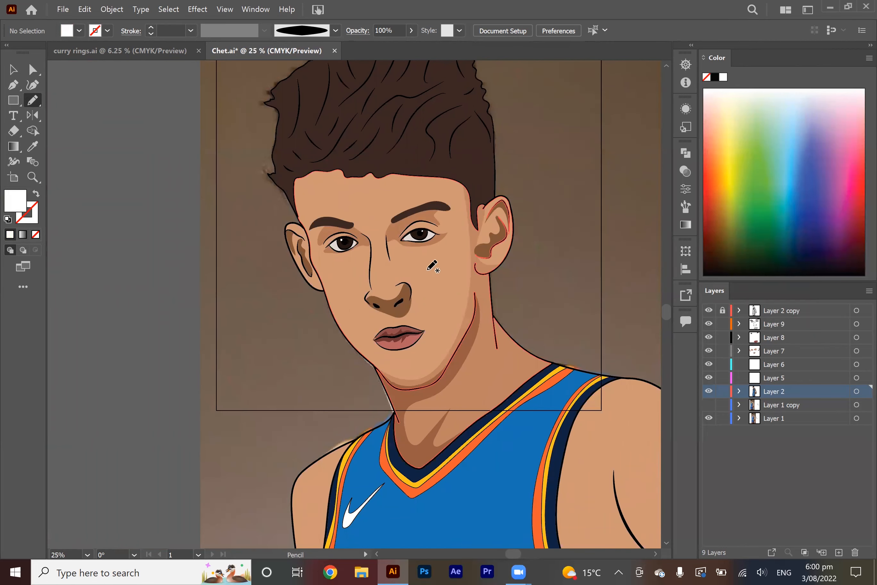
scroll(421, 271, "up", 2)
scroll(421, 271, "left", 1)
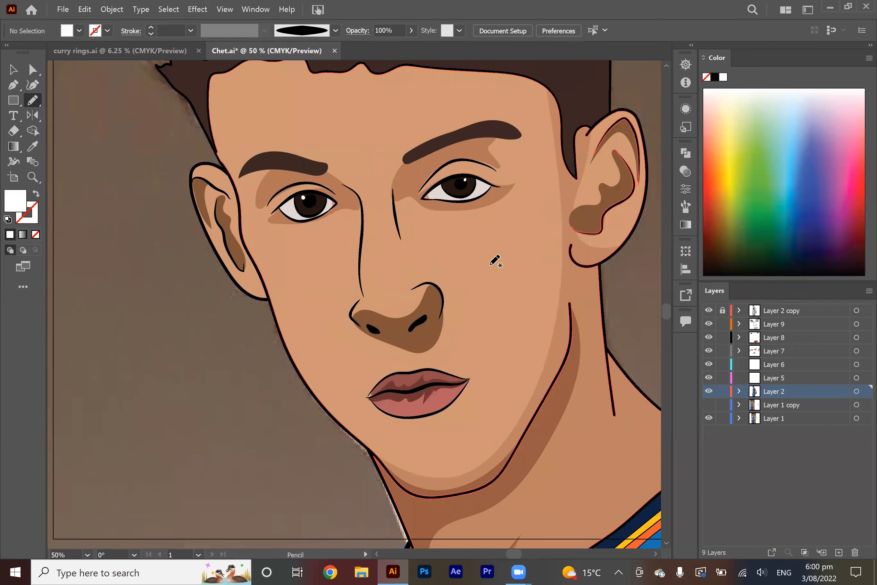
left_click(793, 323)
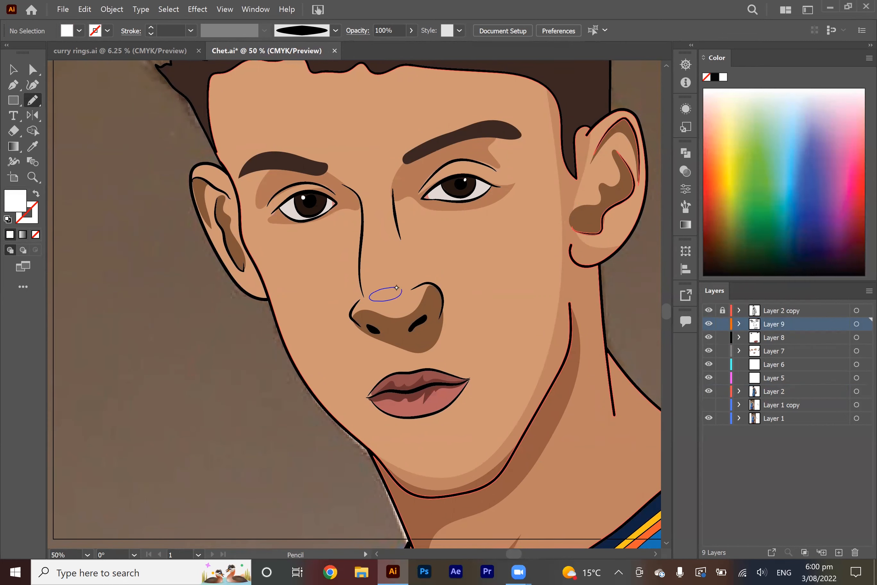
left_click_drag(396, 287, 396, 288)
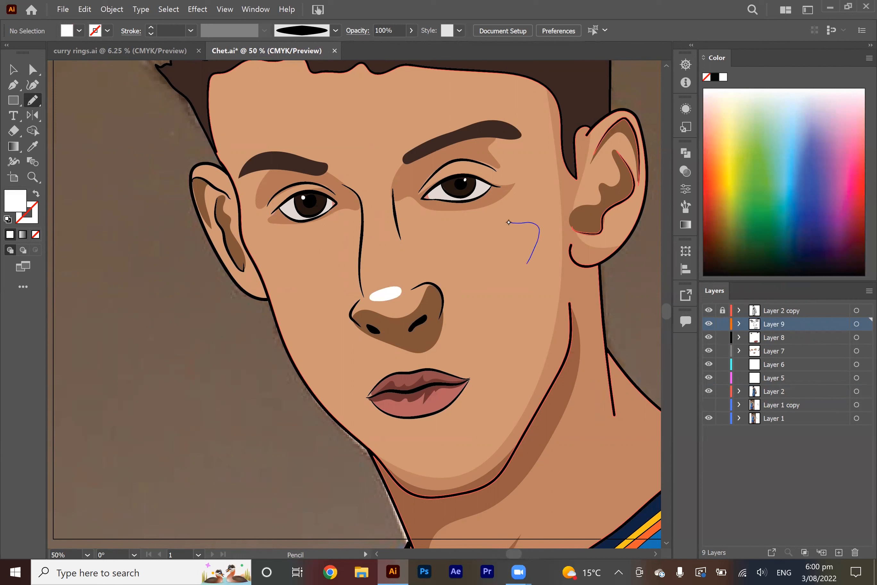
left_click_drag(508, 222, 509, 223)
left_click_drag(277, 245, 277, 245)
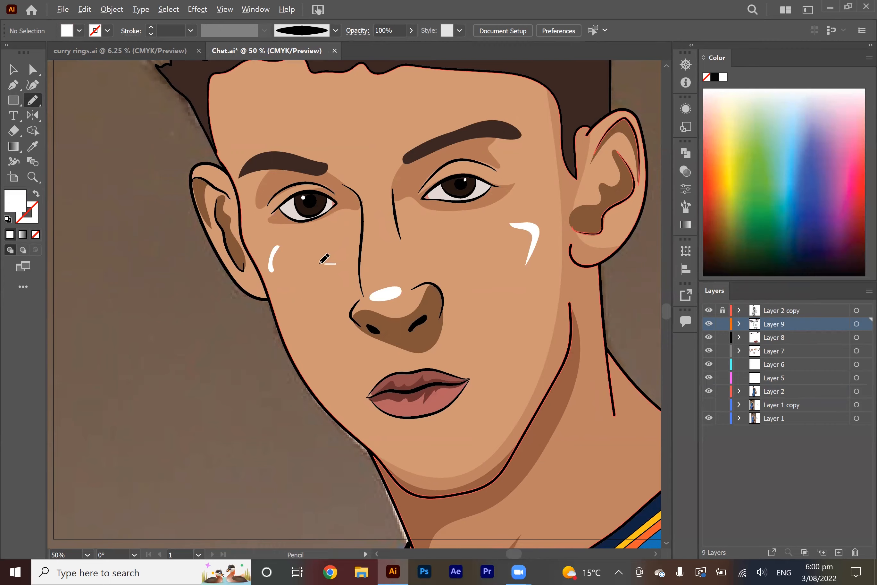
Select the white nose and cheek highlights together and set their opacity to 20%.
scroll(327, 259, "down", 5)
key("a")
scroll(338, 254, "up", 6)
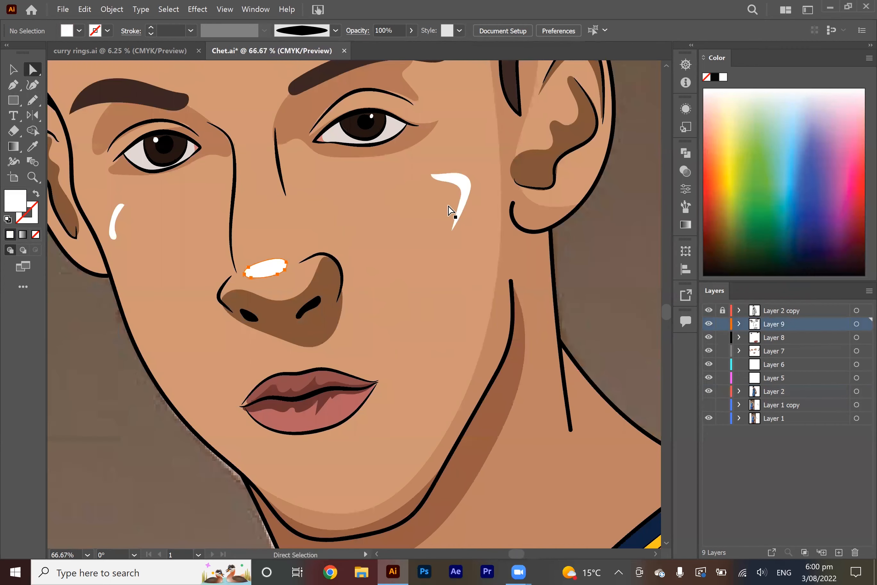
left_click(466, 179)
left_click(267, 269, "shift")
left_click(119, 209, "shift")
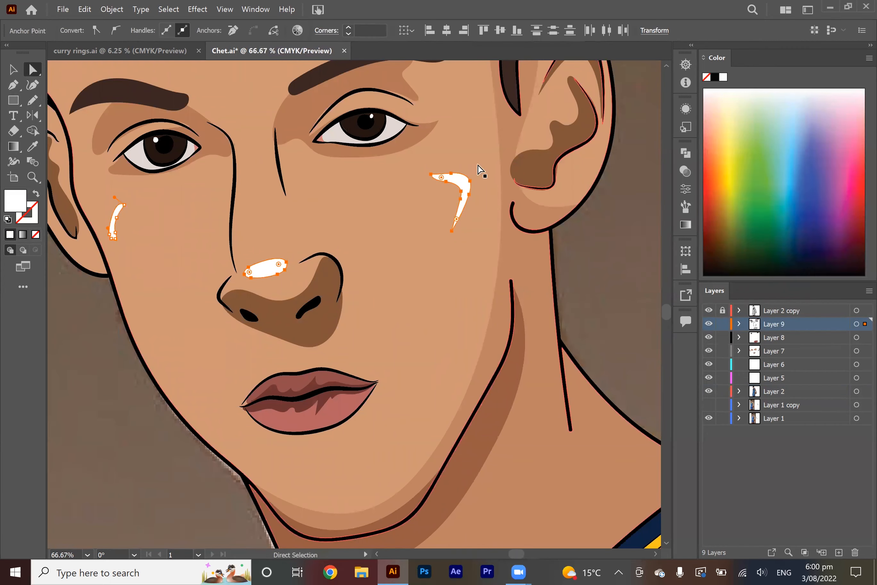
left_click(686, 171)
left_click(655, 167)
left_click_drag(640, 181, 614, 183)
left_click(685, 172)
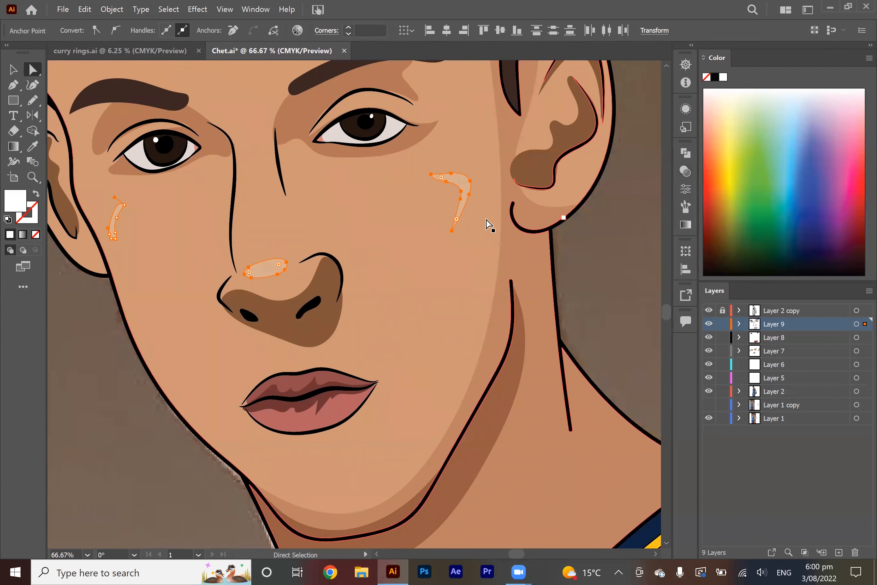
scroll(443, 225, "down", 2)
left_click(542, 81)
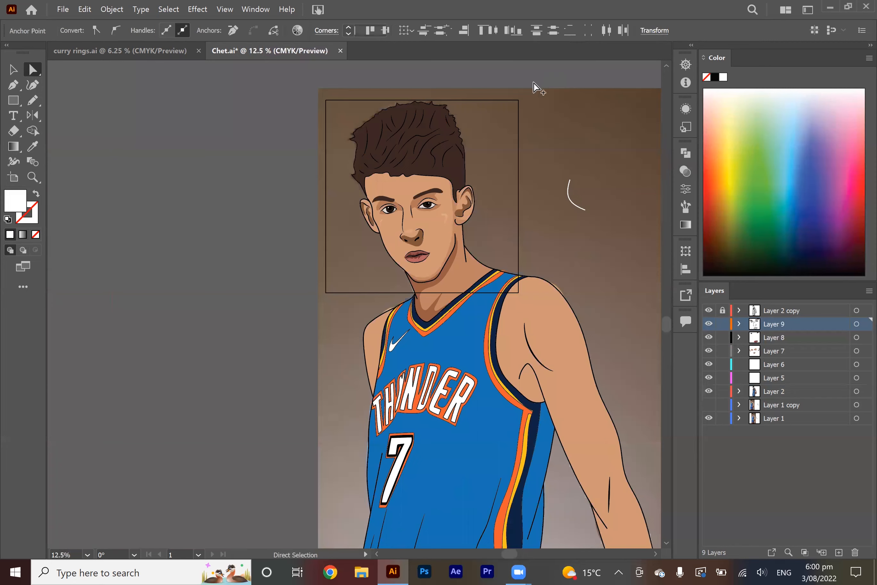
scroll(533, 83, "down", 2)
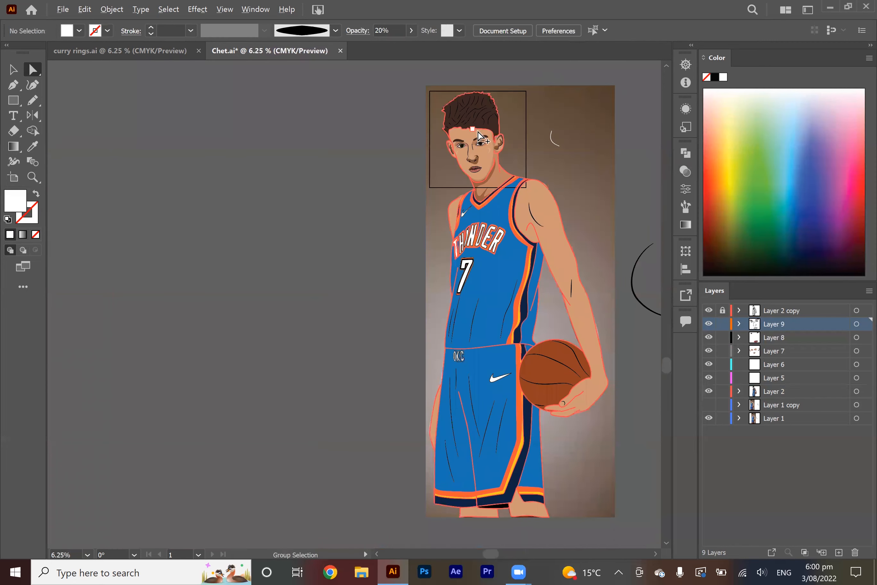
Select the face skin shape on Layer 2, switch to Draw Inside mode and set a light brown shadow fill.
scroll(483, 162, "up", 1)
scroll(485, 164, "up", 4)
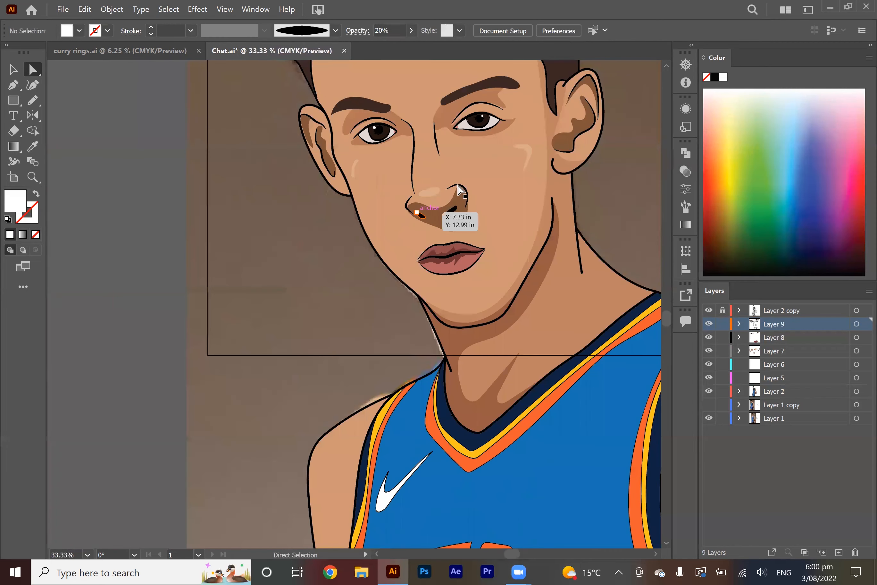
scroll(459, 188, "up", 3)
left_click(458, 189)
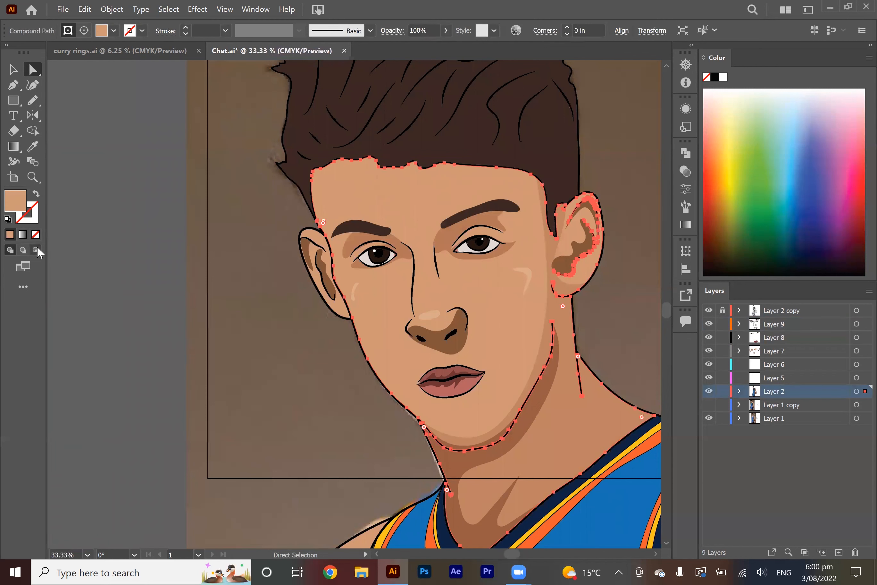
left_click(35, 250)
double_click(15, 209)
left_click_drag(535, 180, 540, 185)
key("Return")
key("n")
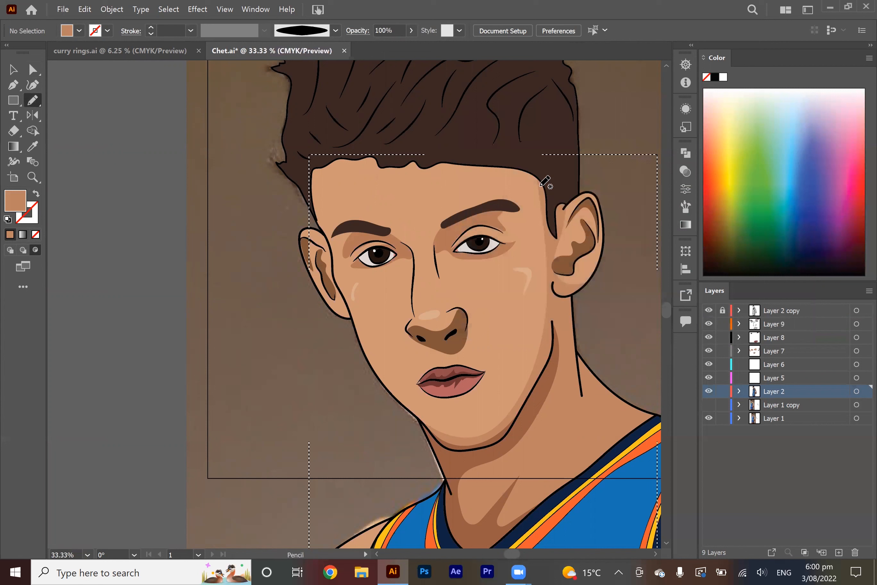
Draw a wavy light brown shadow across the forehead just below the hairline, inside the face skin shape.
left_click_drag(541, 185, 367, 173)
left_click_drag(312, 219, 312, 220)
scroll(510, 234, "down", 1)
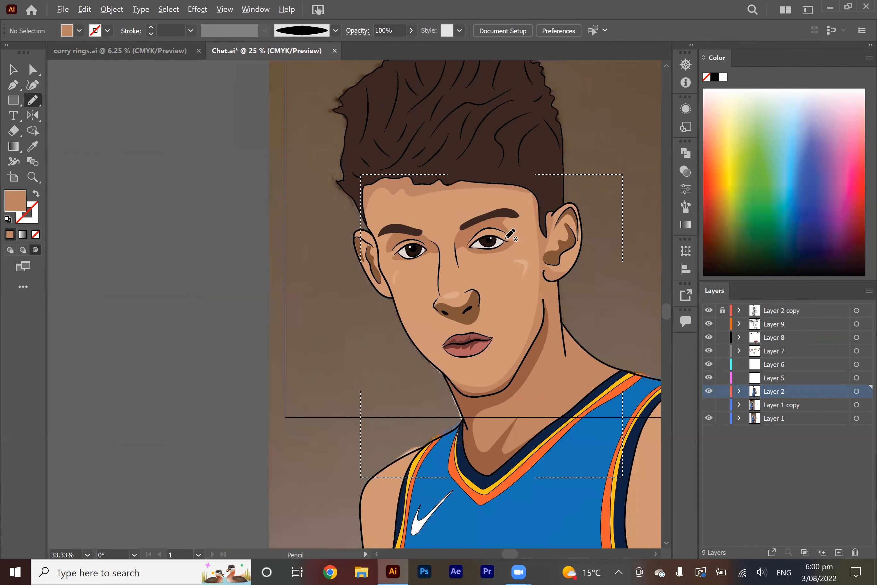
scroll(511, 234, "down", 3)
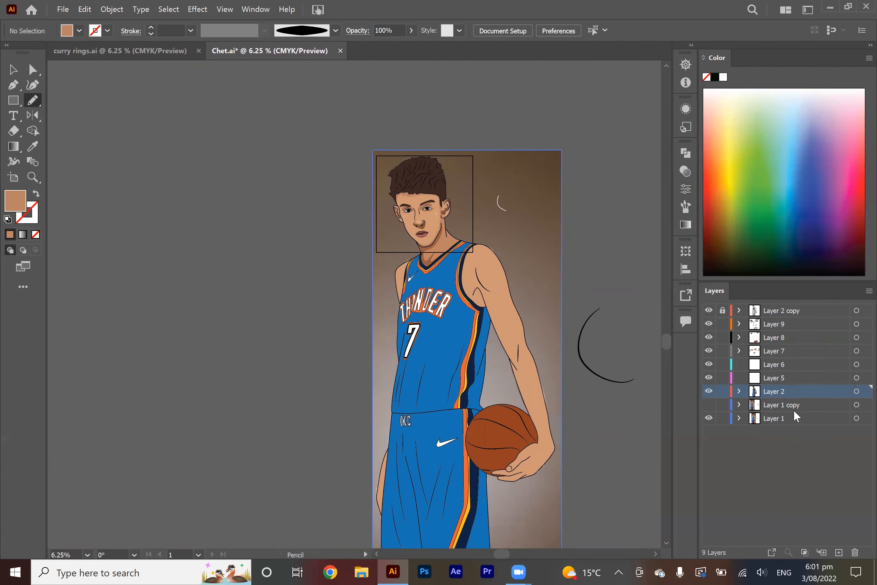
Replace Layer 1 copy with a fresh duplicate of Layer 1 placed above all other layers.
left_click(810, 404)
left_click_drag(854, 553, 854, 553)
left_click_drag(801, 404, 840, 553)
left_click_drag(796, 403, 781, 304)
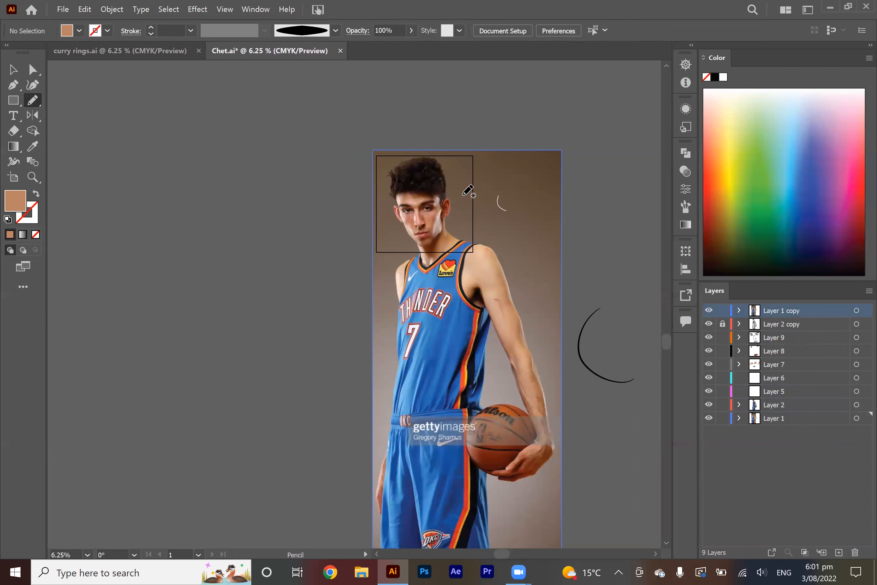
Toggle Layer 1 copy's visibility to compare the reference photo with the illustrated face, leaving the layer hidden.
scroll(434, 203, "up", 4)
scroll(487, 238, "up", 1)
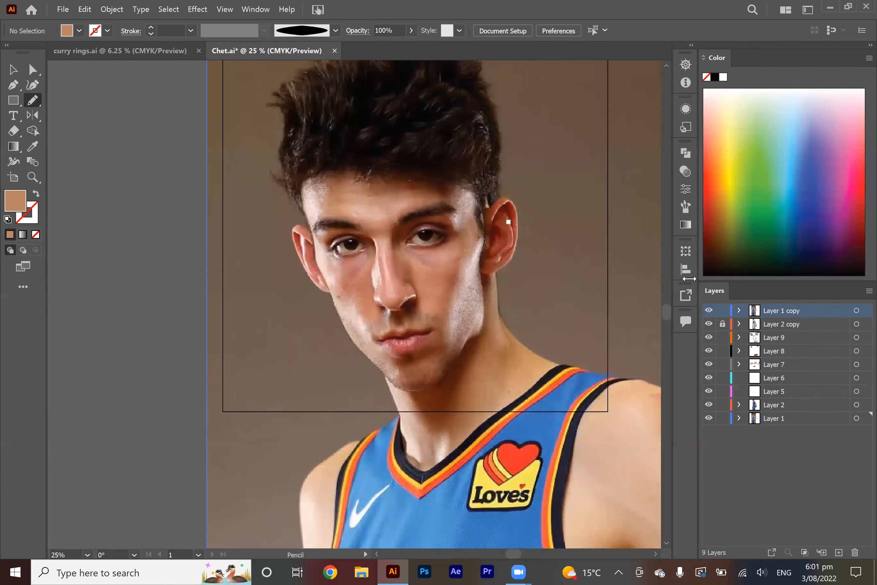
left_click(708, 311)
left_click(708, 311)
left_click(708, 311)
left_click(708, 311)
left_click(709, 310)
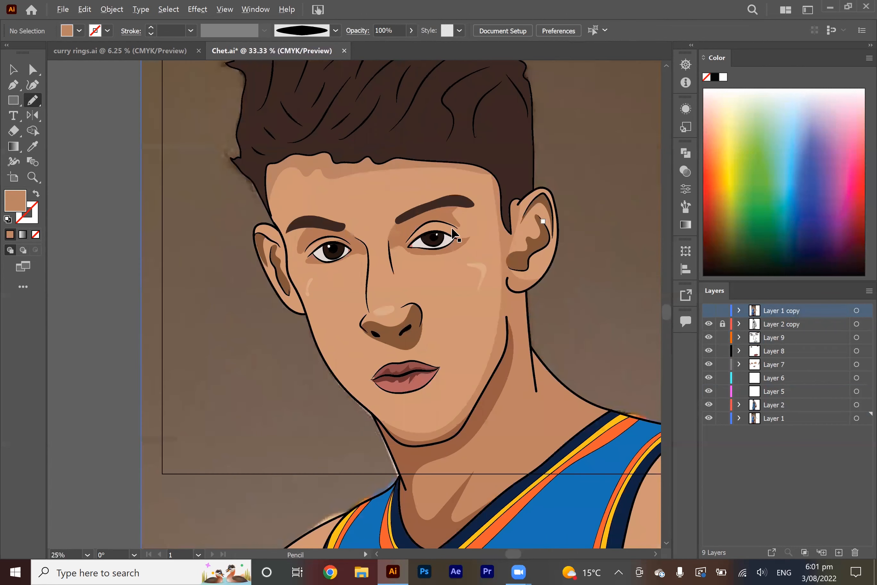
Select the upper eyelid outlines of both eyes and set their stroke weight to 1 pt.
scroll(452, 227, "up", 4)
key("v")
left_click(455, 229)
scroll(455, 230, "down", 1)
left_click(281, 234)
scroll(282, 234, "up", 3)
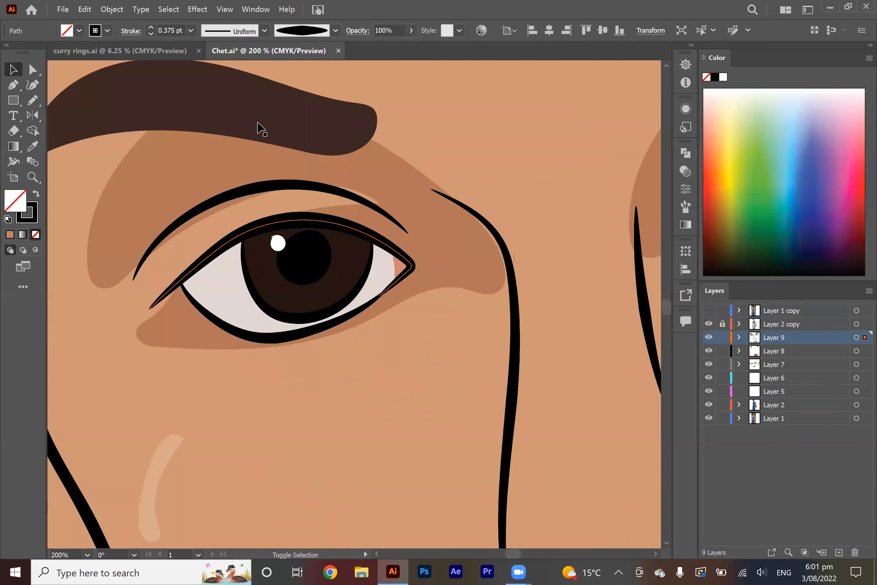
left_click(151, 27)
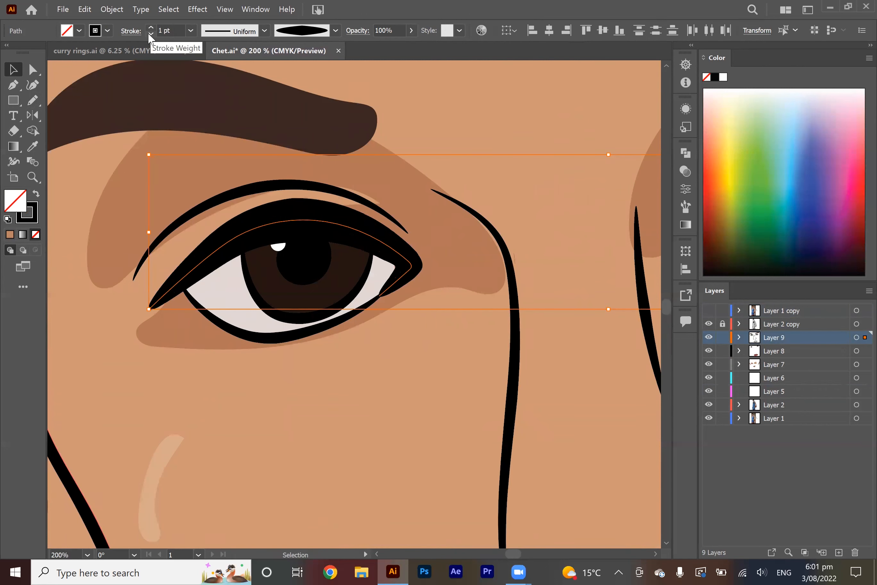
scroll(323, 252, "down", 7)
left_click(348, 156)
Select the hair shape on Layer 2, switch to Draw Inside mode and set a darker brown shadow fill.
key("a")
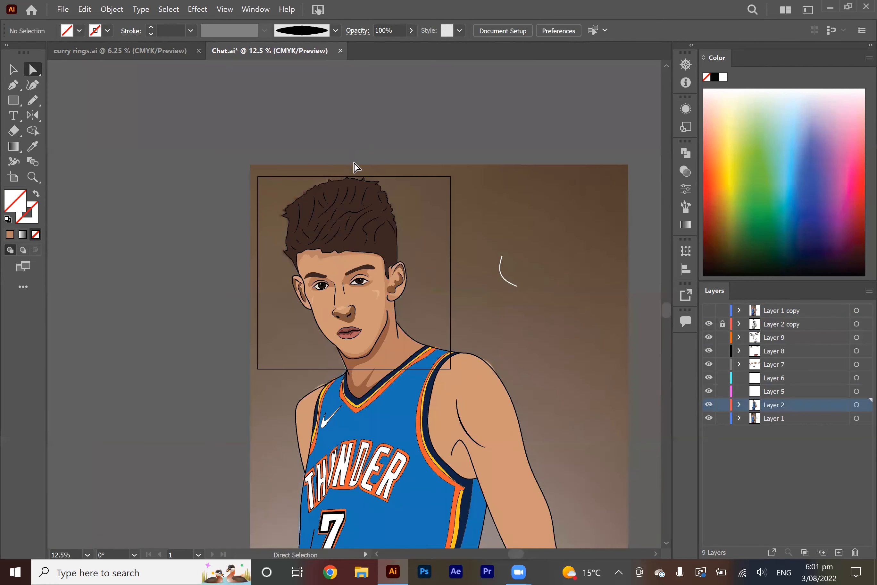
scroll(472, 256, "up", 2)
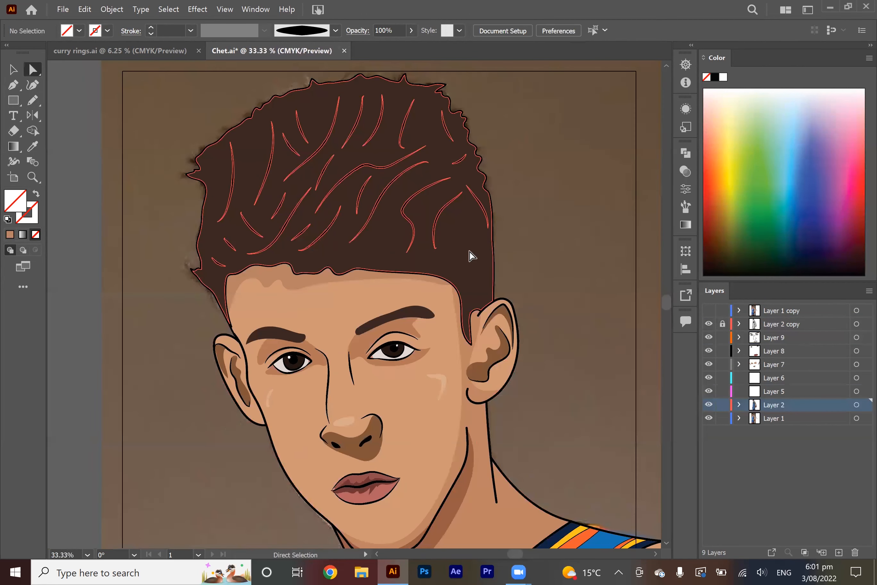
left_click(236, 232)
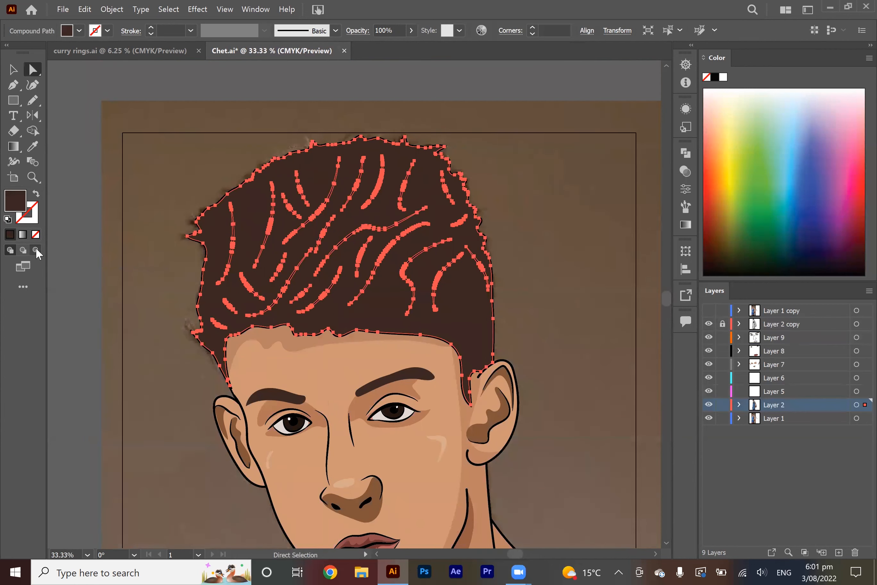
left_click(35, 250)
double_click(24, 204)
left_click_drag(530, 271, 533, 278)
key("Return")
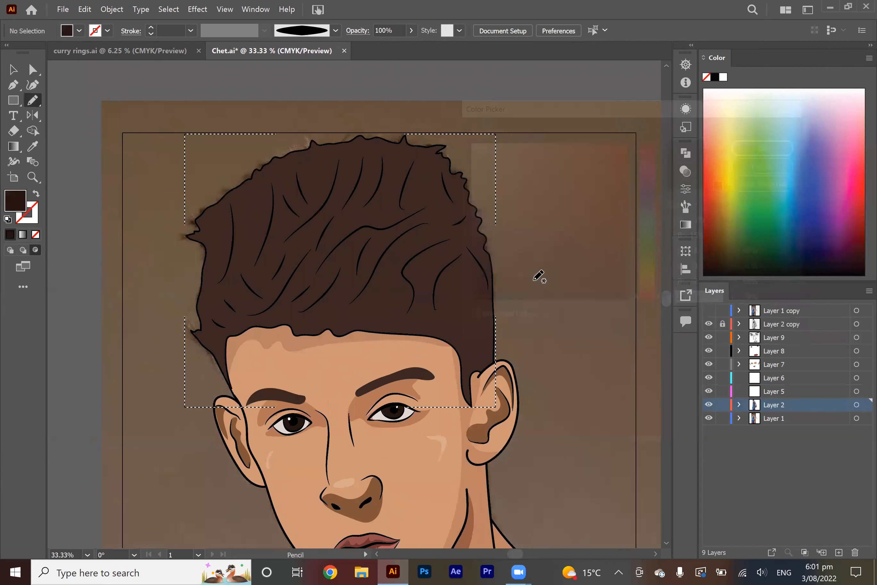
key("n")
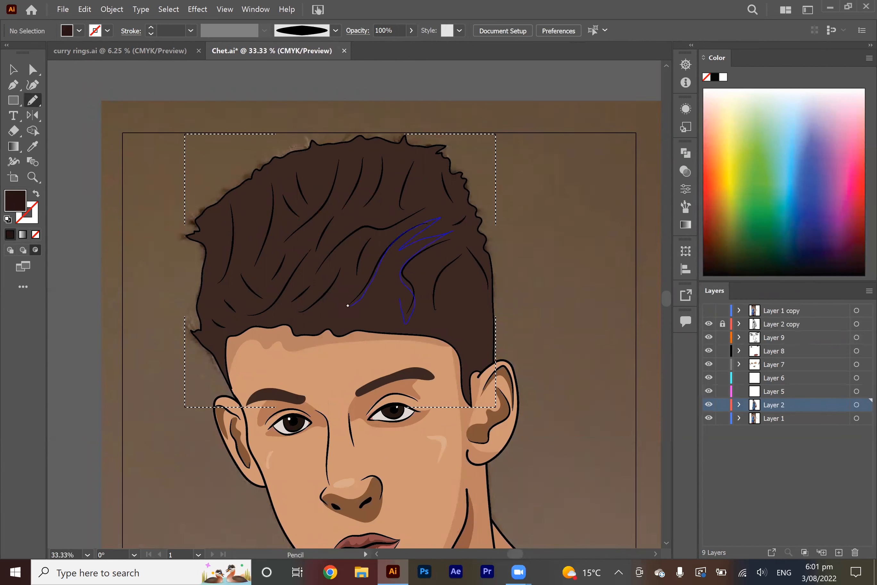
Draw several tapered dark brown shadow shapes inside the hair, following the existing strand lines.
left_click_drag(348, 305, 347, 305)
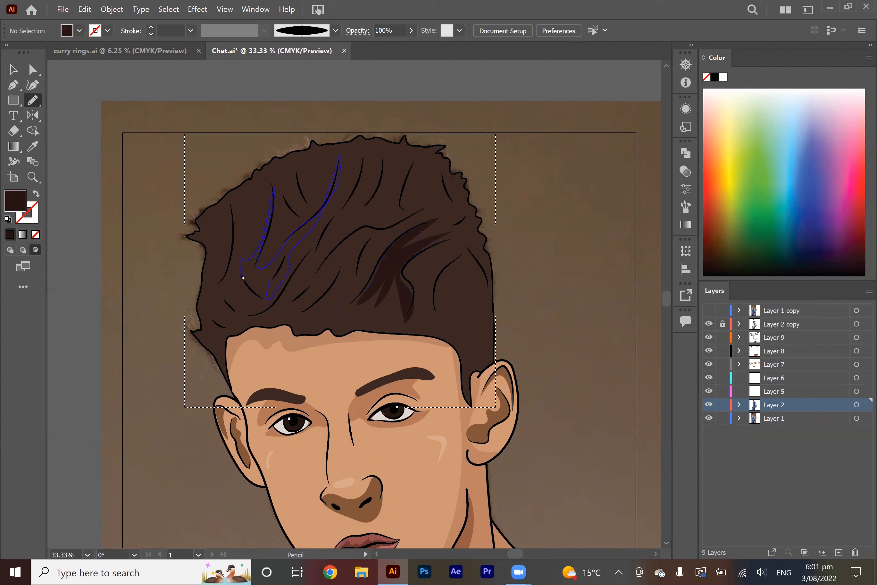
left_click_drag(243, 278, 243, 278)
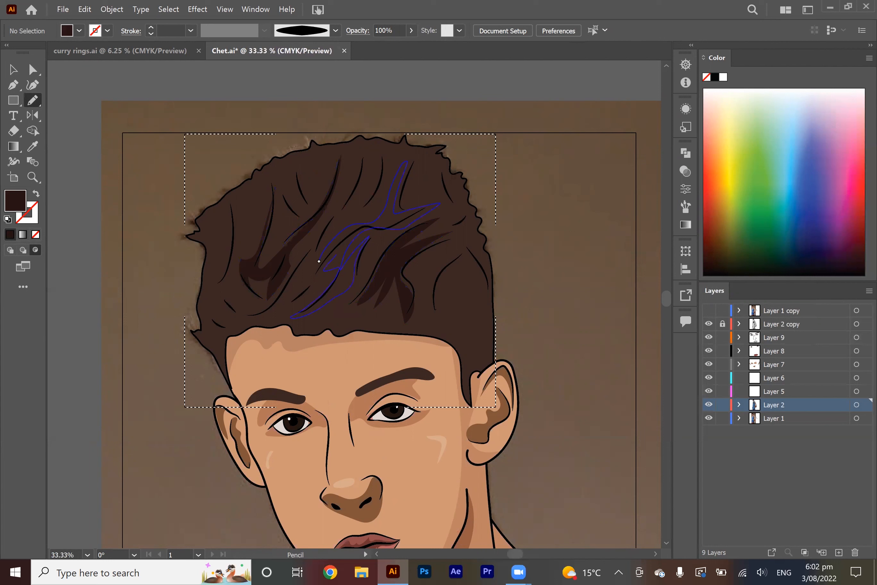
left_click_drag(319, 261, 319, 261)
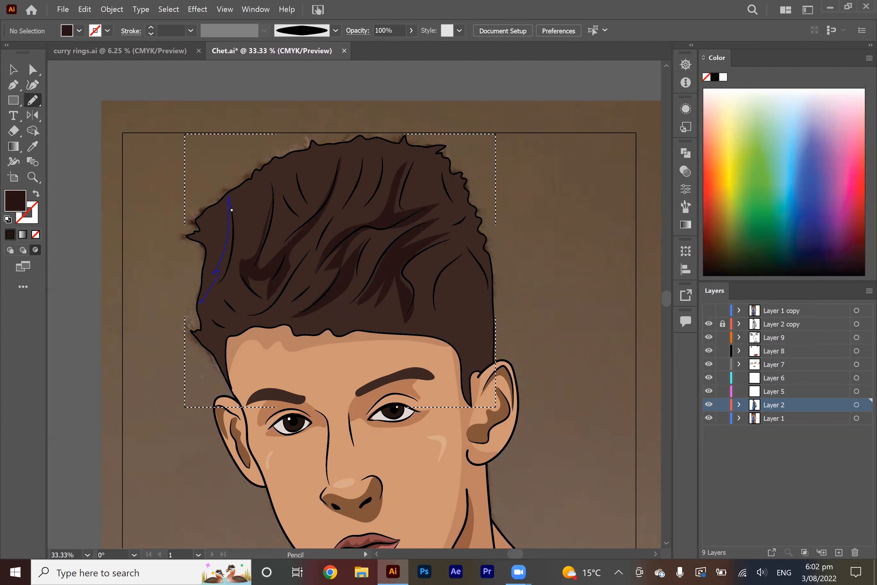
left_click_drag(232, 209, 232, 209)
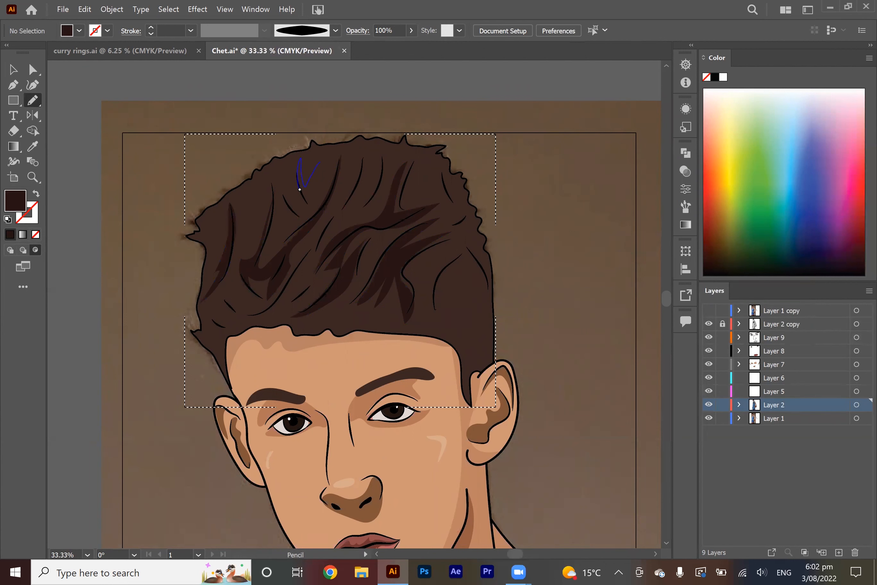
left_click_drag(300, 189, 299, 188)
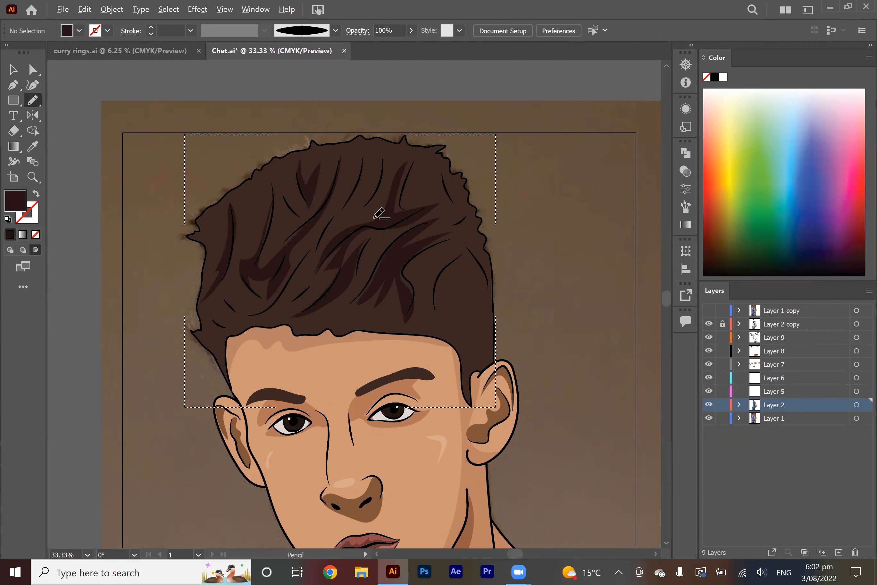
scroll(381, 212, "down", 4)
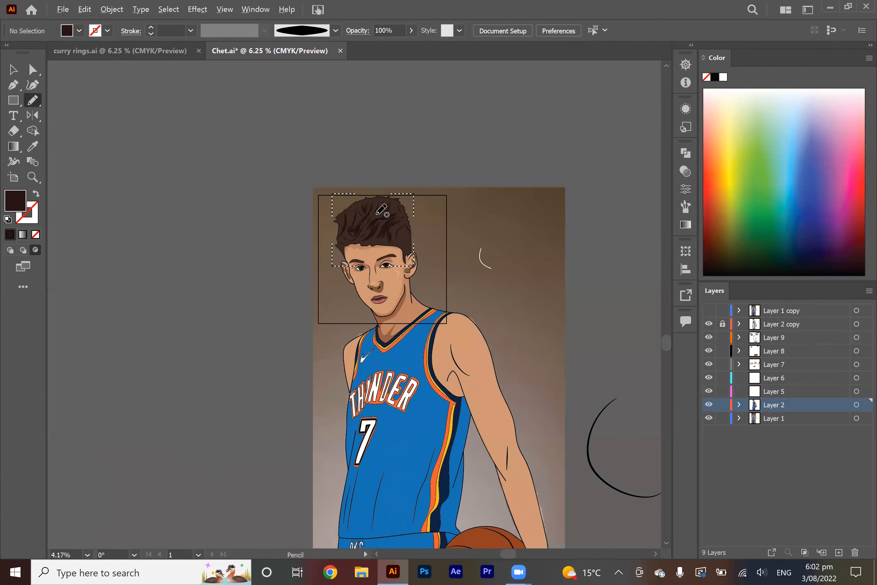
Sample the hair's brown and set a lighter highlight fill of 4F3935, ready to draw with the Pencil tool.
scroll(379, 211, "up", 7)
key("i")
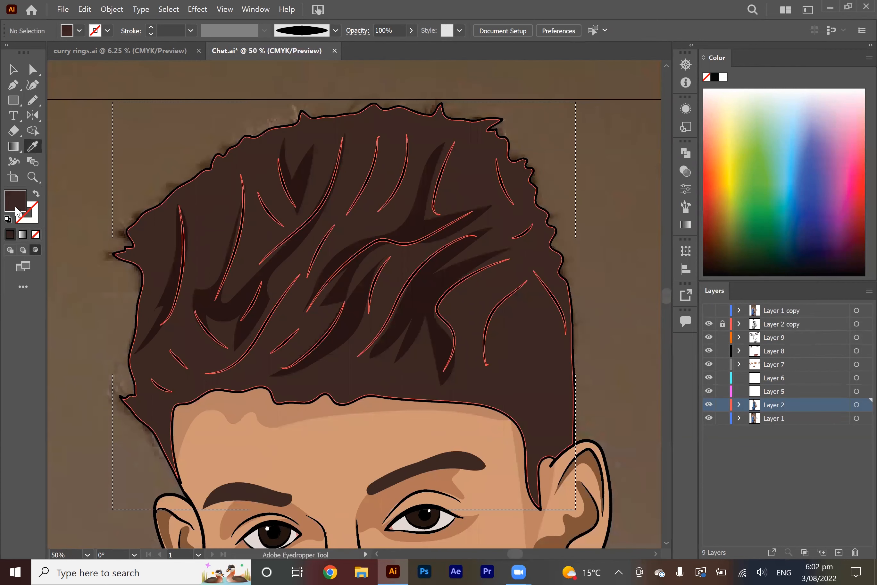
double_click(17, 202)
mouse_move(519, 260)
left_mouse_down()
mouse_move(507, 252)
mouse_move(519, 250)
left_mouse_up()
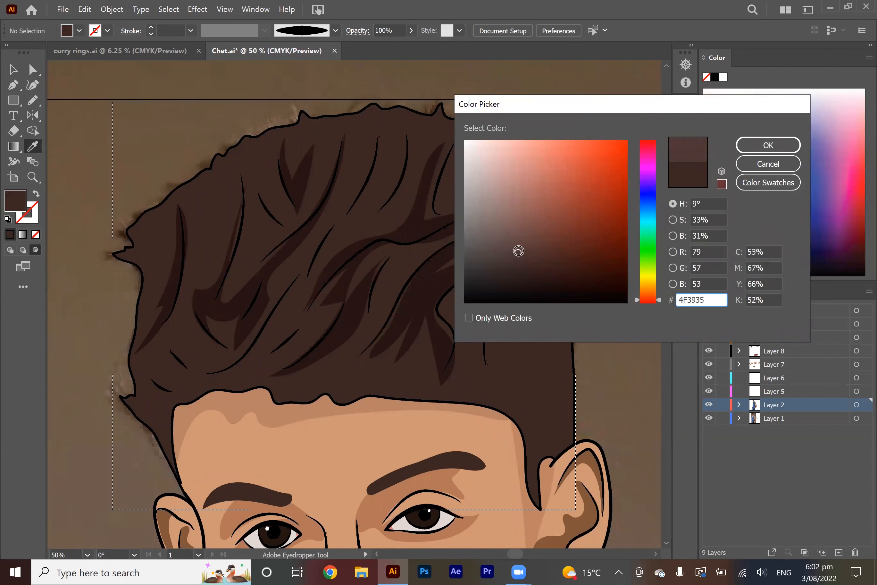
key("Return")
key("n")
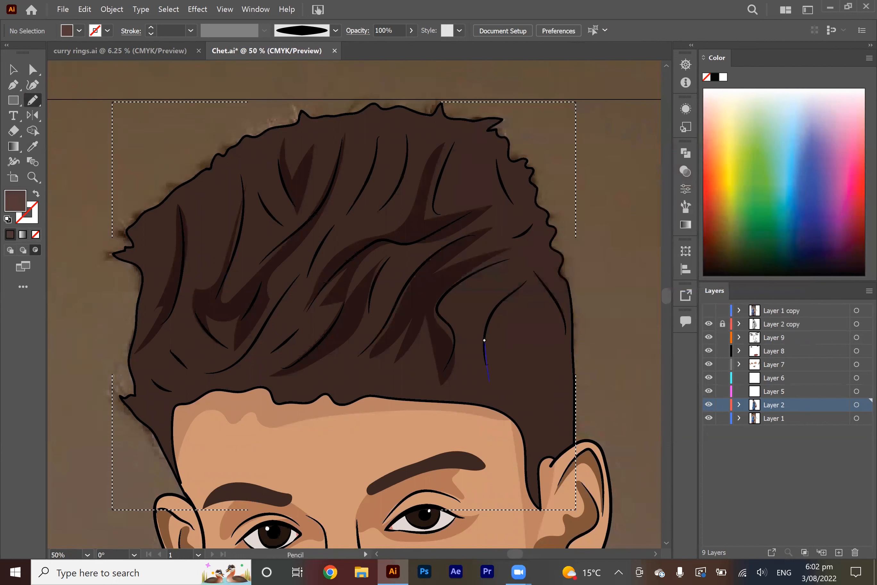
Draw lighter brown highlight shapes inside the hair, along the strand lines and following the upper outline.
left_click_drag(484, 340, 484, 340)
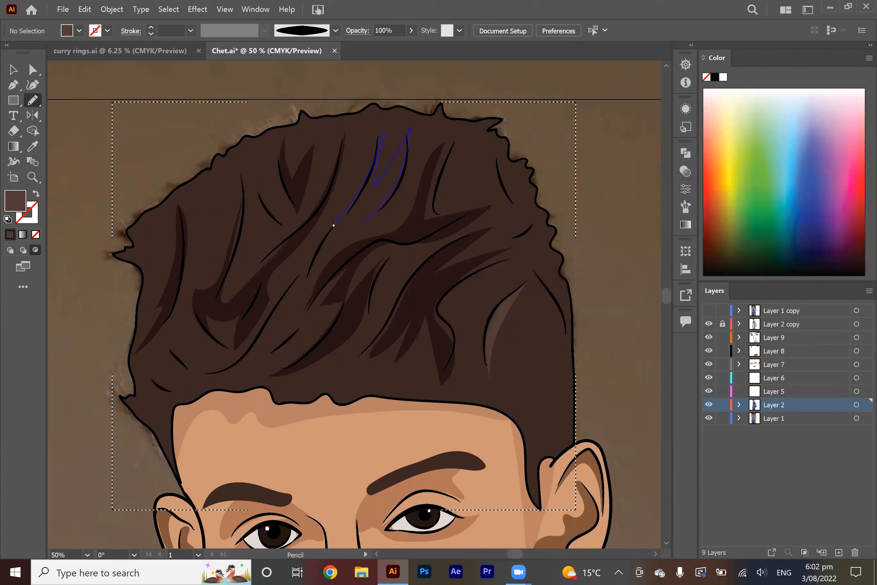
left_click_drag(334, 226, 334, 226)
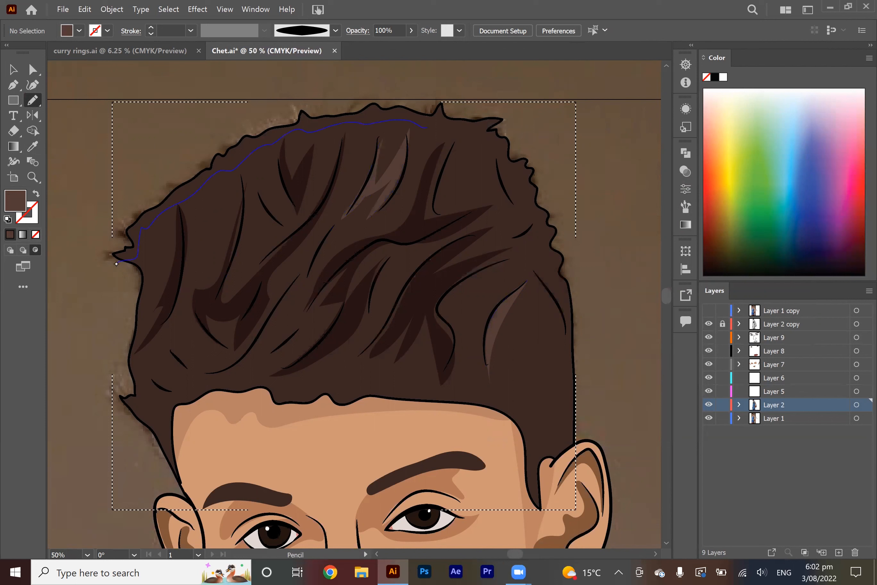
mouse_move(548, 257)
left_mouse_down()
mouse_move(107, 231)
mouse_move(117, 263)
left_mouse_up()
mouse_move(204, 253)
left_mouse_down()
mouse_move(230, 186)
mouse_move(205, 253)
left_mouse_up()
scroll(275, 262, "down", 2)
scroll(363, 197, "down", 1)
scroll(313, 243, "up", 3)
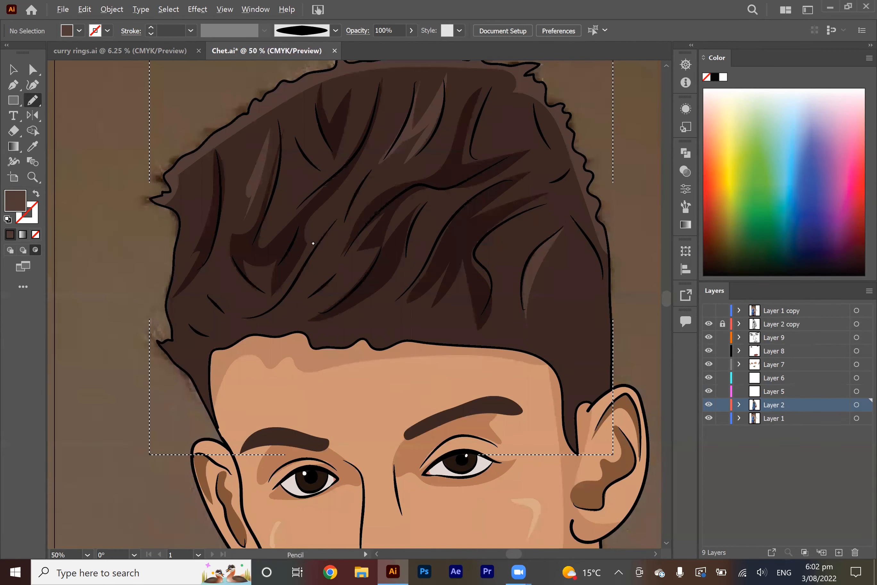
left_click_drag(250, 317, 226, 322)
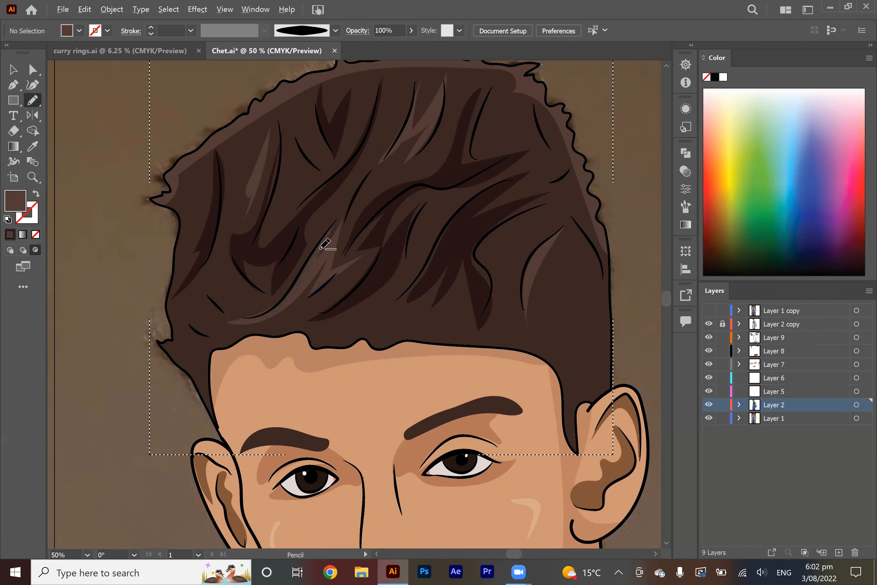
Leave Draw Inside mode and toggle the visibility of the layers around Layer 2 to review the shaded figure.
scroll(329, 242, "down", 5)
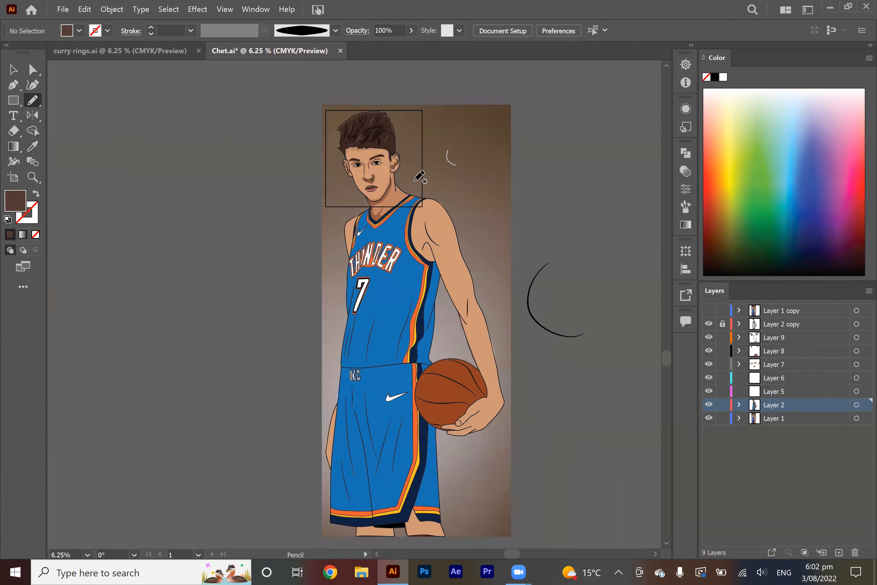
left_click(708, 404, "alt")
left_click(708, 405, "alt")
Select the arm holding the ball, switch to Draw Inside mode and set a darker skin fill of RGB 178, 119, 87.
scroll(398, 196, "up", 1)
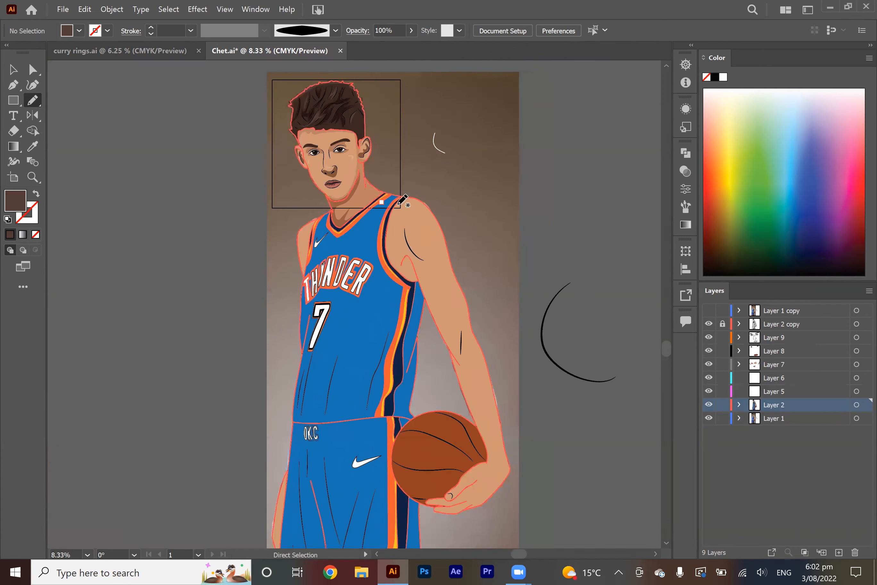
scroll(423, 212, "right", 2)
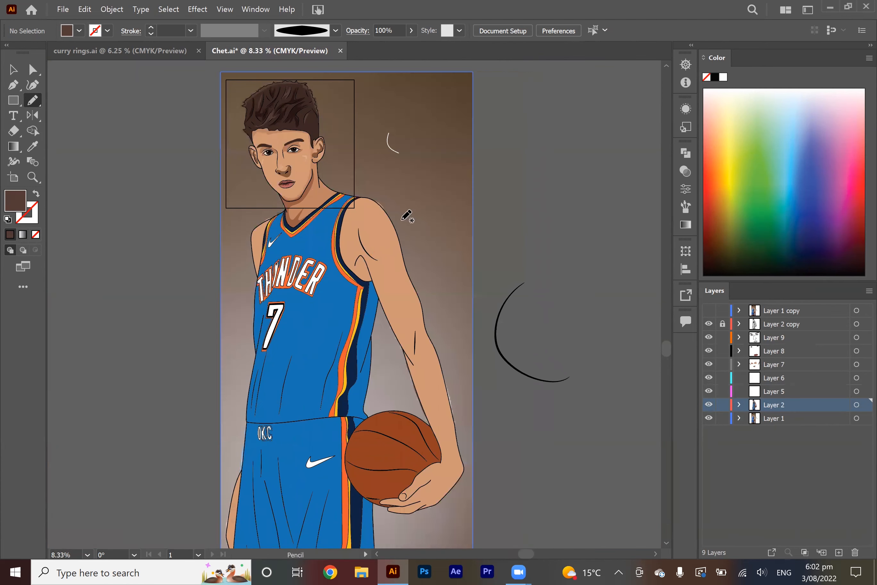
scroll(400, 215, "down", 2)
scroll(397, 217, "up", 1)
left_click(396, 223, "ctrl")
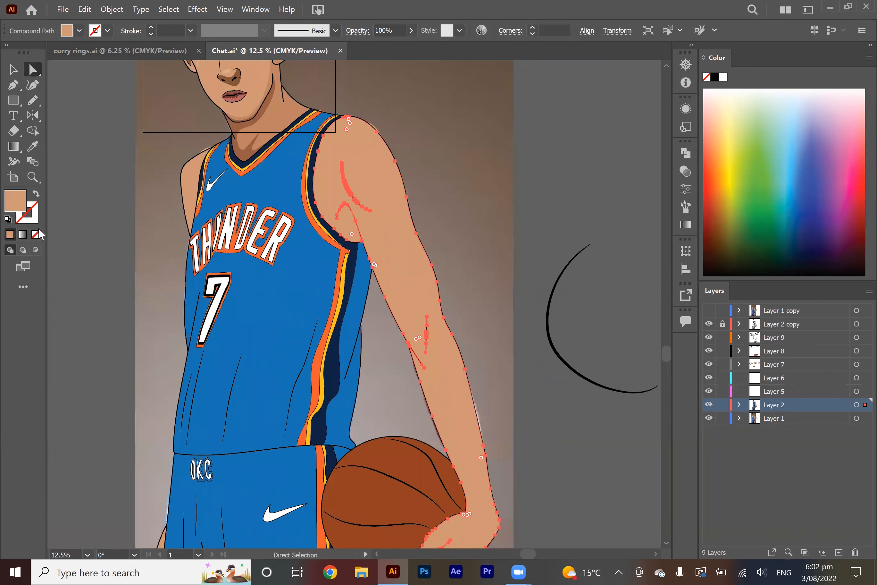
left_click(36, 250)
double_click(15, 200)
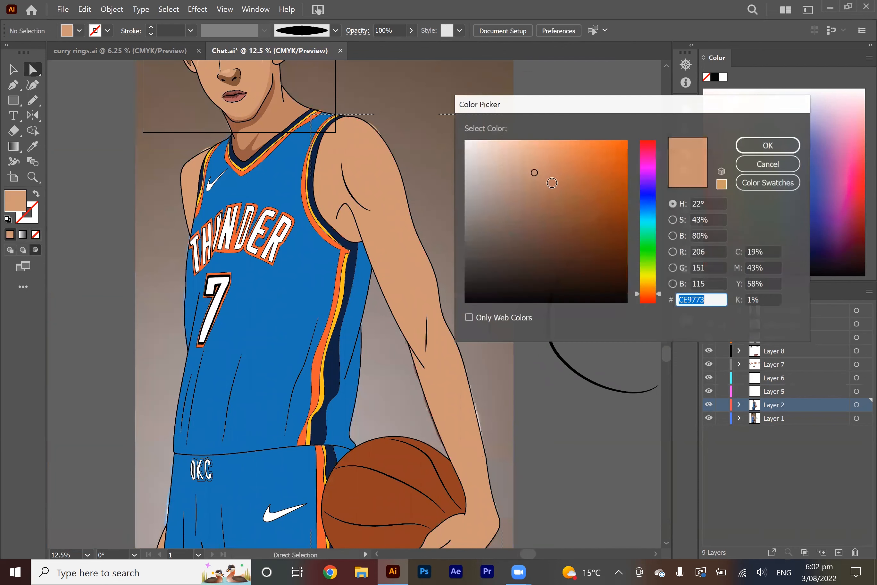
left_click_drag(540, 180, 548, 188)
key("Return")
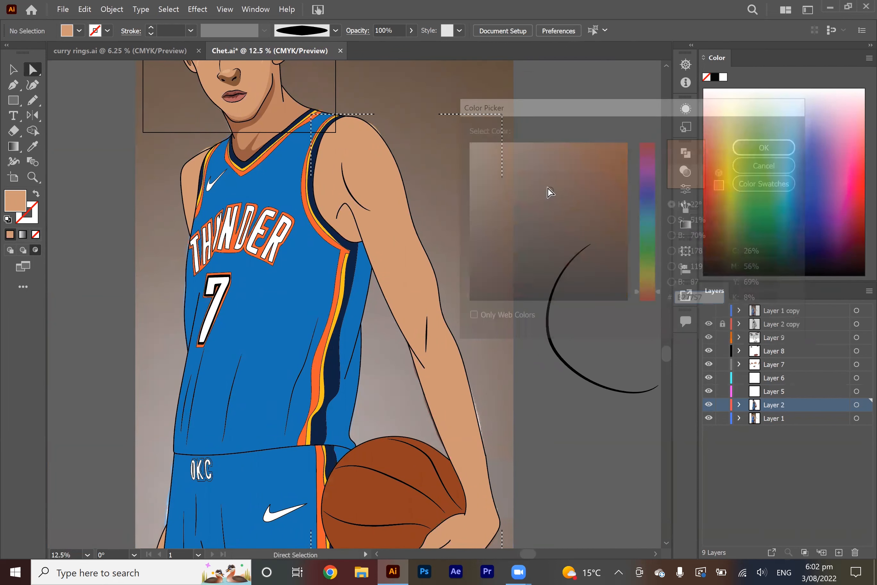
Draw darker skin shadow shapes inside the arm and add pale highlights using fill E8BDA6.
scroll(546, 199, "left", 1)
scroll(546, 199, "down", 2)
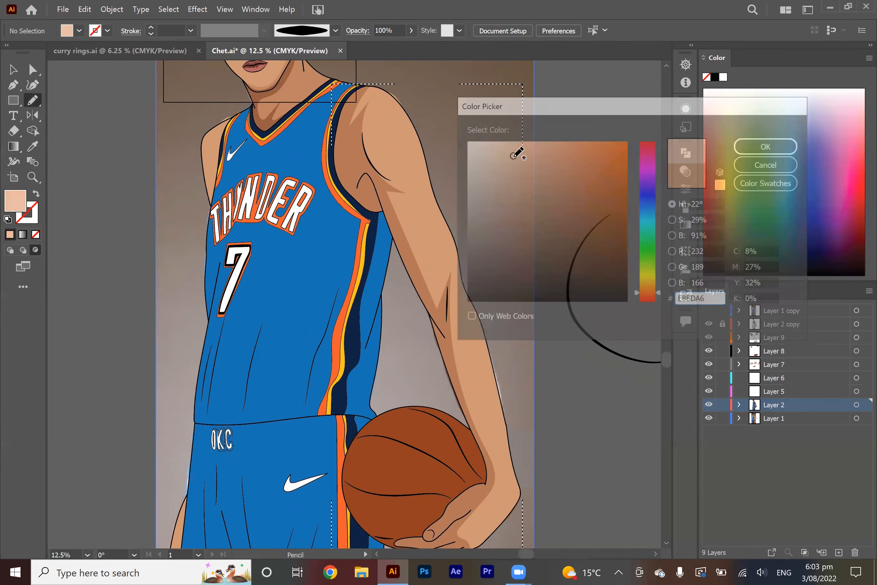
scroll(496, 271, "down", 2)
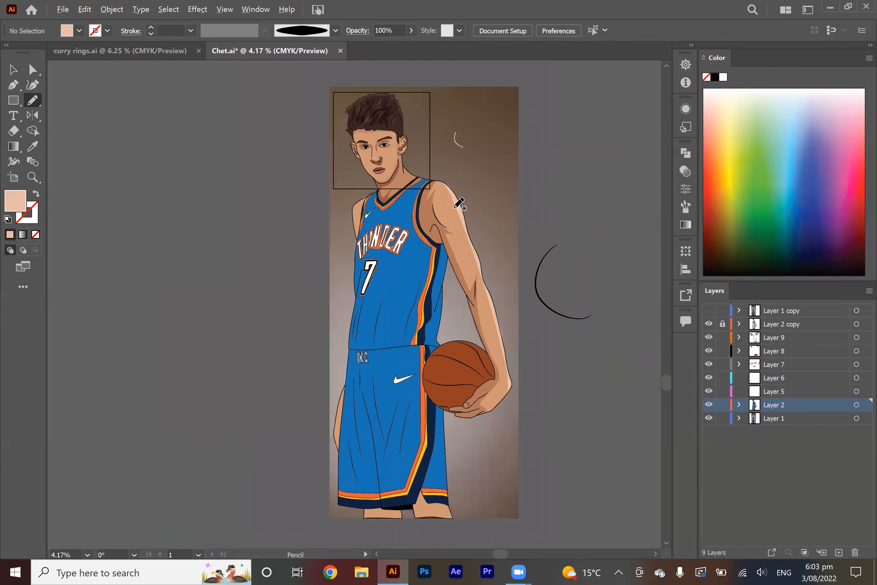
Draw the orange backing around the OKC letters on the shorts and trace the Love's badge lettering in black on Layer 8.
scroll(453, 226, "up", 1)
scroll(286, 157, "up", 3)
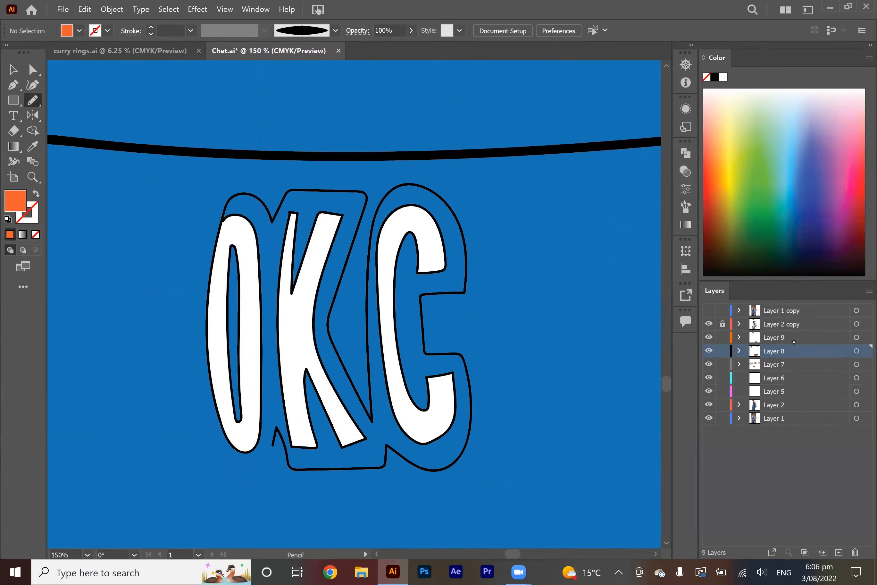
left_click_drag(223, 215, 441, 467)
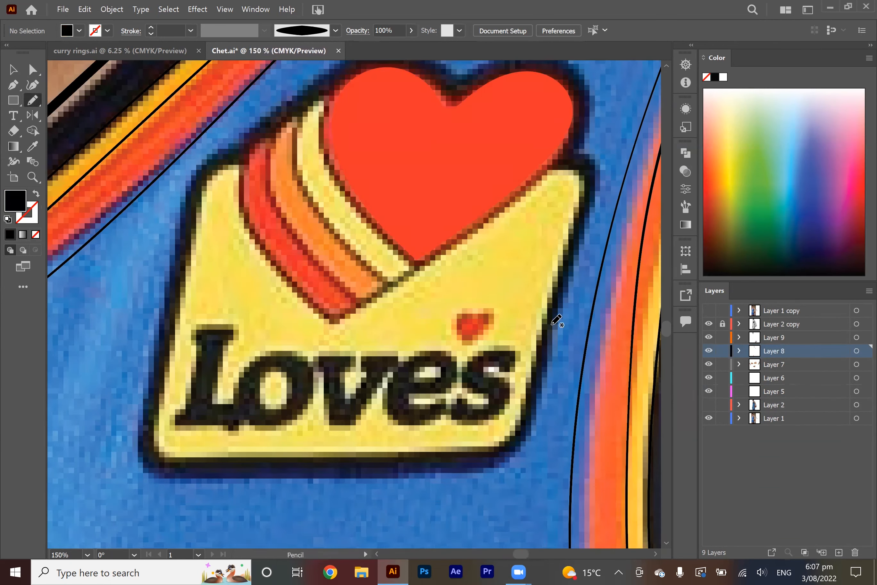
left_click_drag(350, 353, 406, 392)
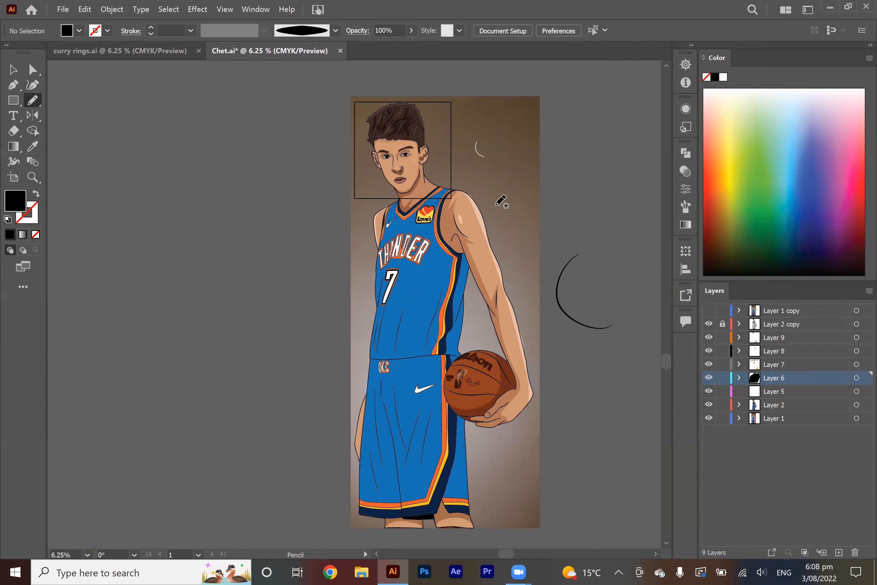
scroll(513, 252, "left", 3)
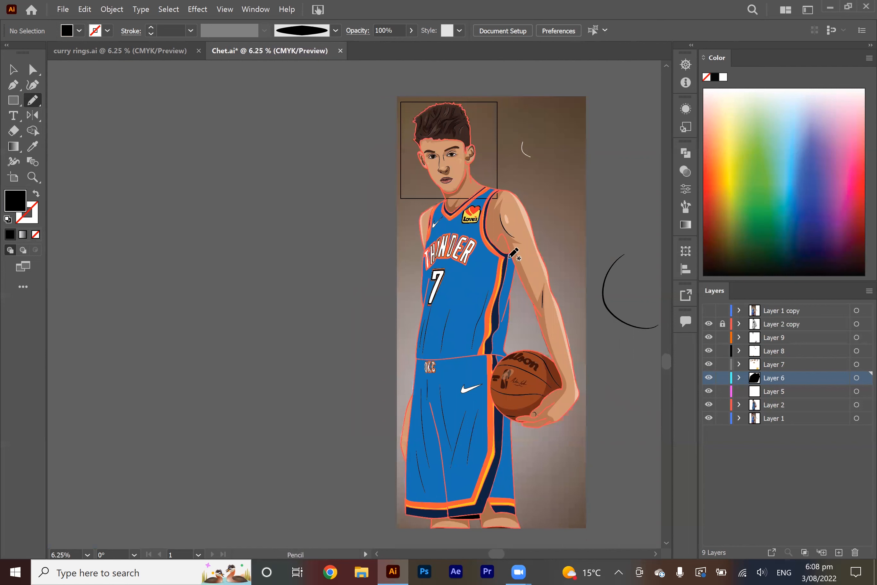
scroll(499, 287, "up", 2)
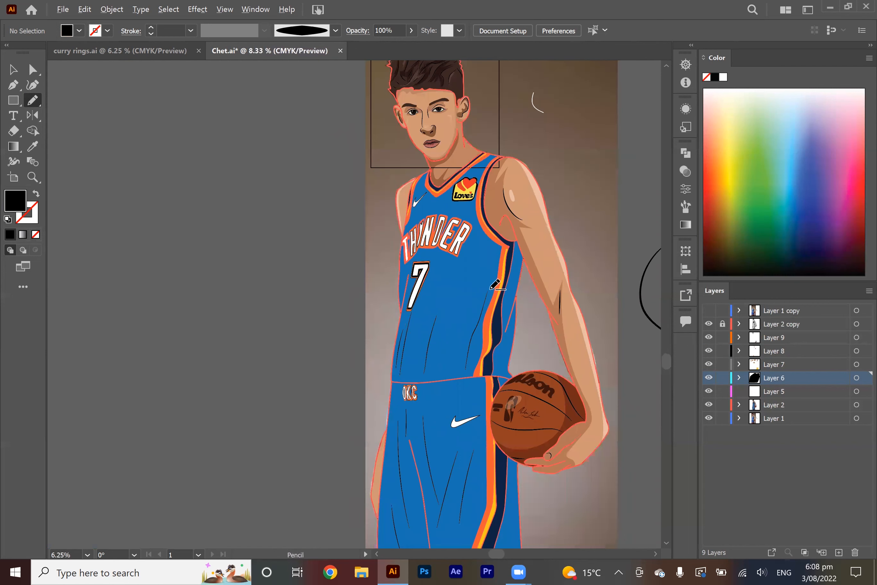
scroll(491, 300, "up", 2)
key("a")
left_click(457, 261)
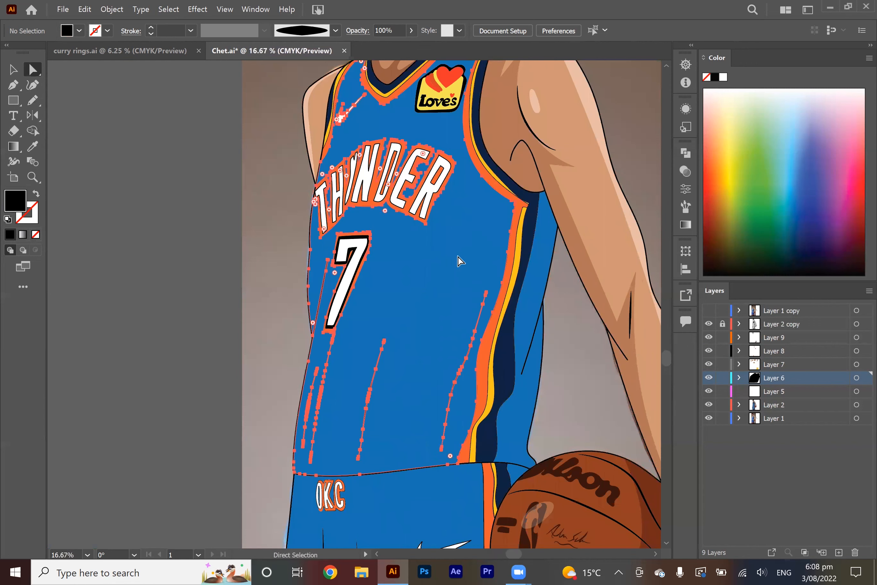
left_click(34, 250)
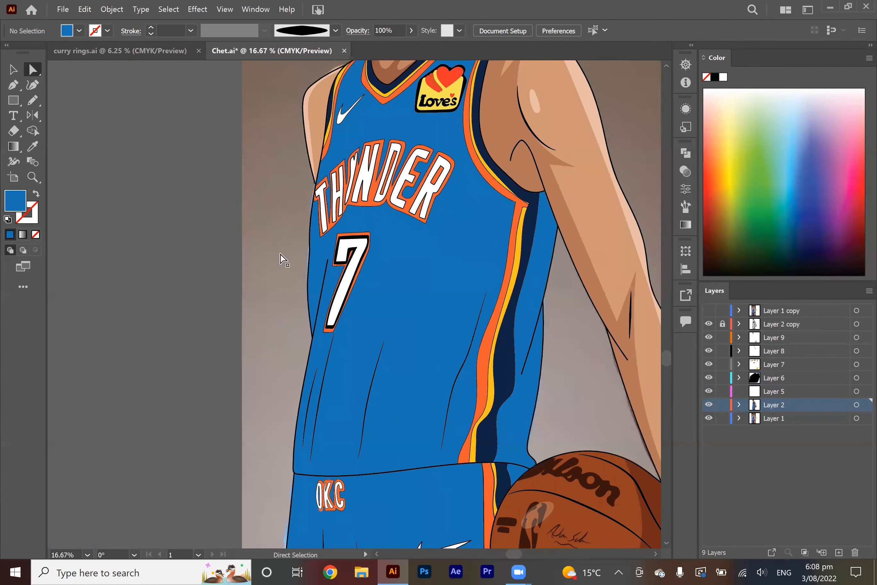
Create a new layer above Layer 9 and draw a jagged black fold shadow on the jersey between the number and side stripe.
scroll(281, 257, "down", 2)
left_click(793, 340)
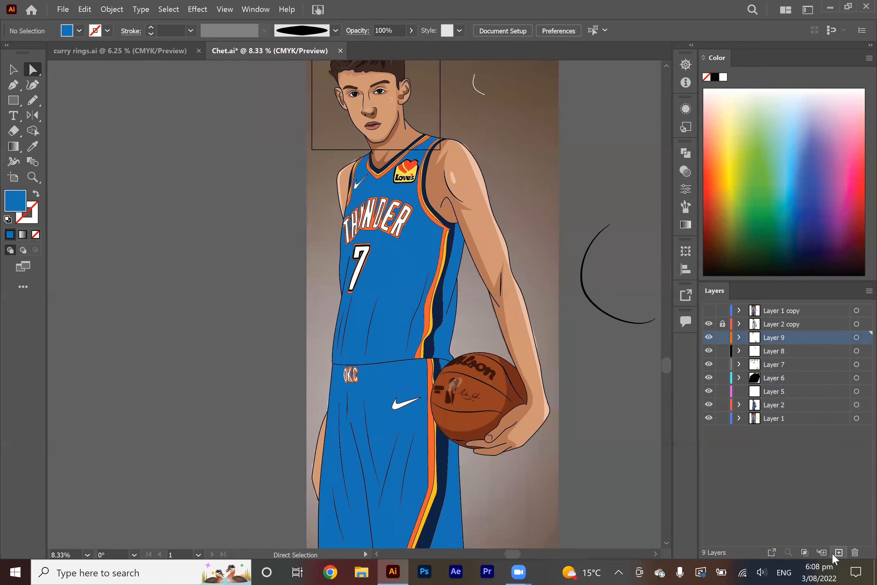
left_click(838, 552)
left_click_drag(831, 263, 826, 429)
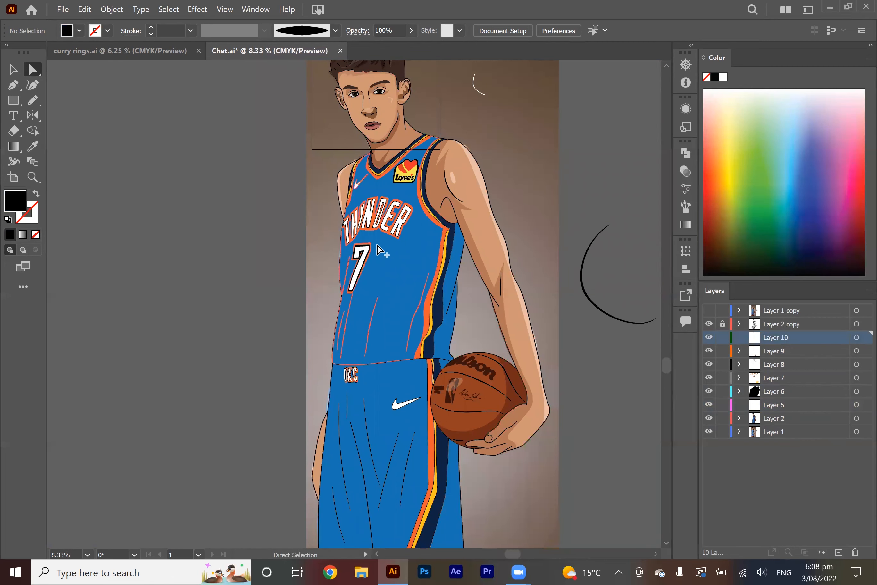
scroll(383, 248, "up", 2)
key("n")
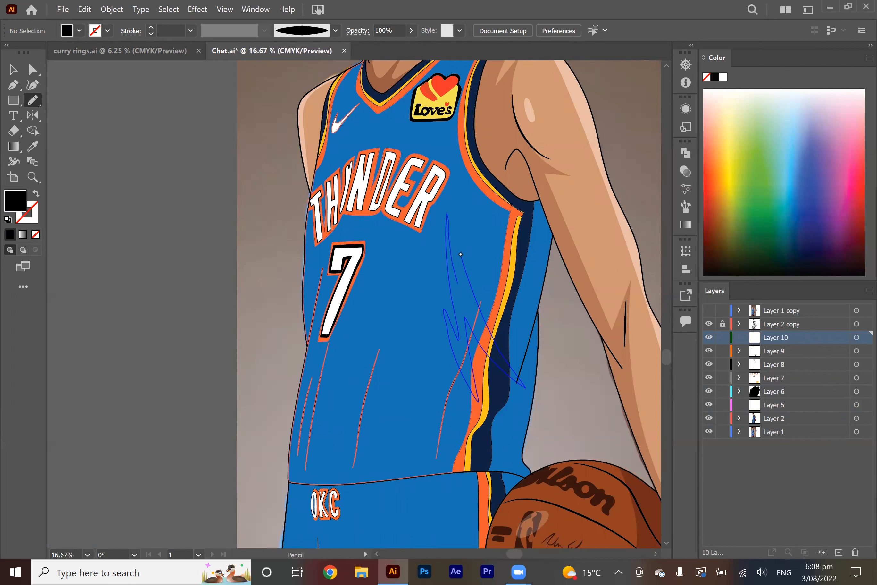
left_click_drag(461, 255, 460, 254)
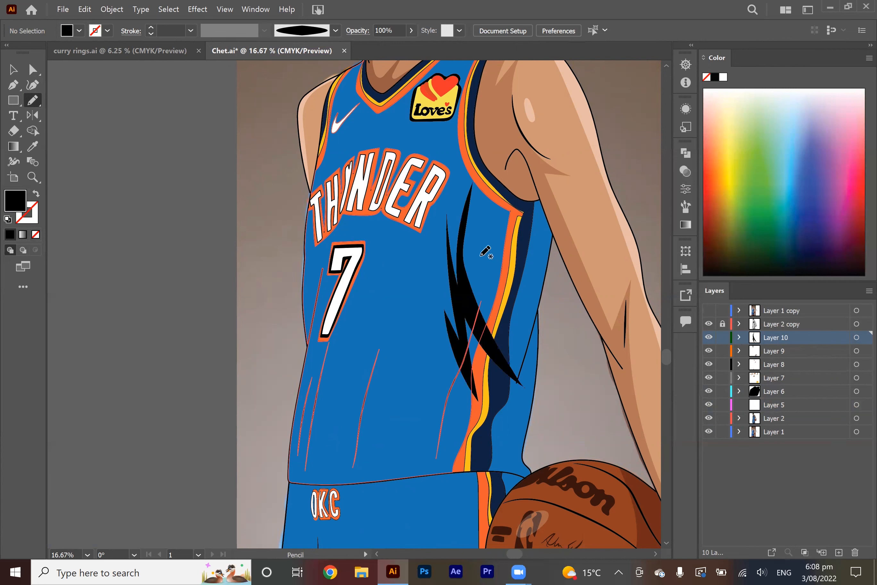
Select the black fold shadow on the jersey, reduce its opacity to 17% and deselect it.
scroll(485, 252, "up", 1)
key("a")
left_click(458, 288)
scroll(459, 289, "up", 1)
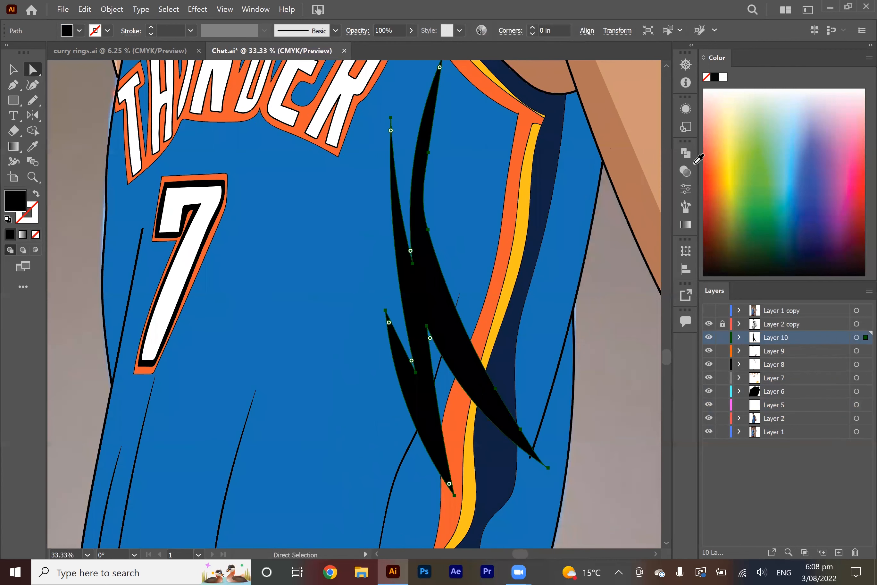
left_click(686, 171)
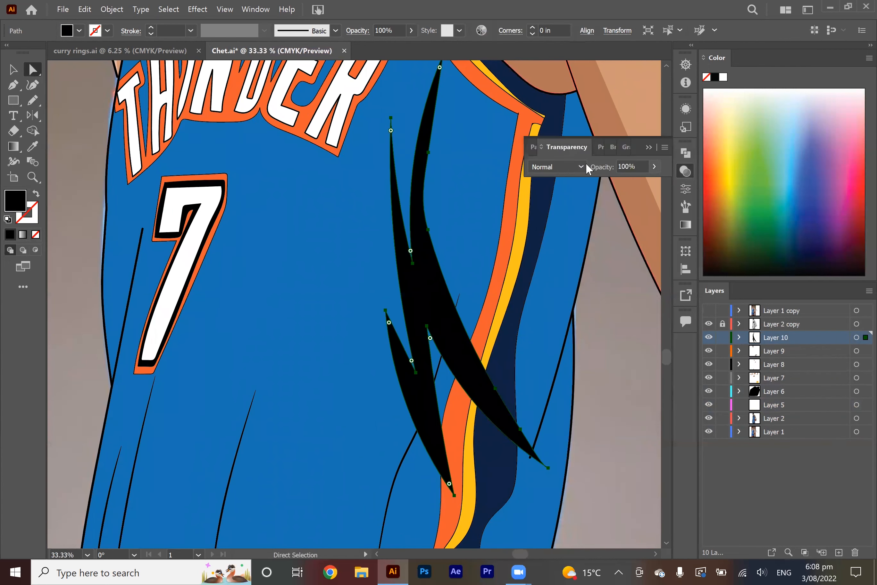
left_click(556, 163)
left_click(621, 181)
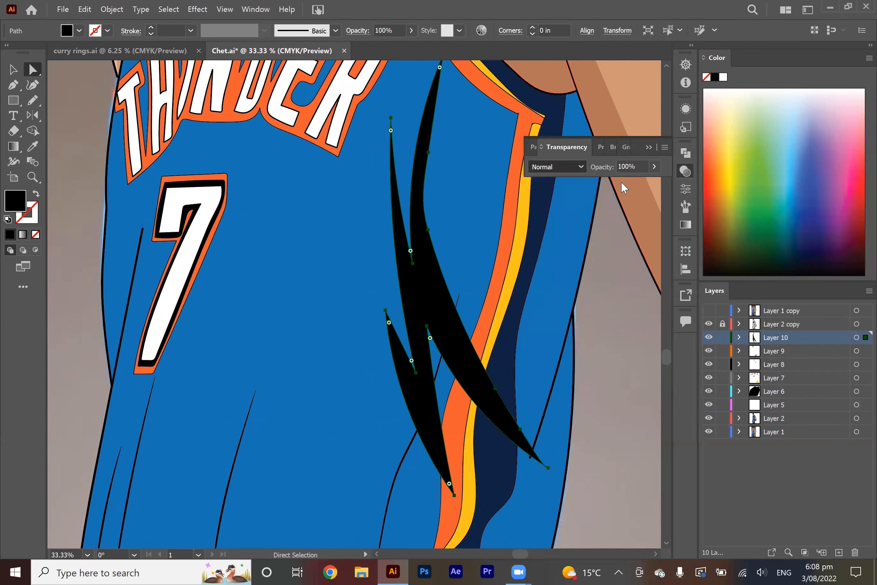
left_click(654, 166)
left_click_drag(620, 182, 613, 182)
left_click(684, 171)
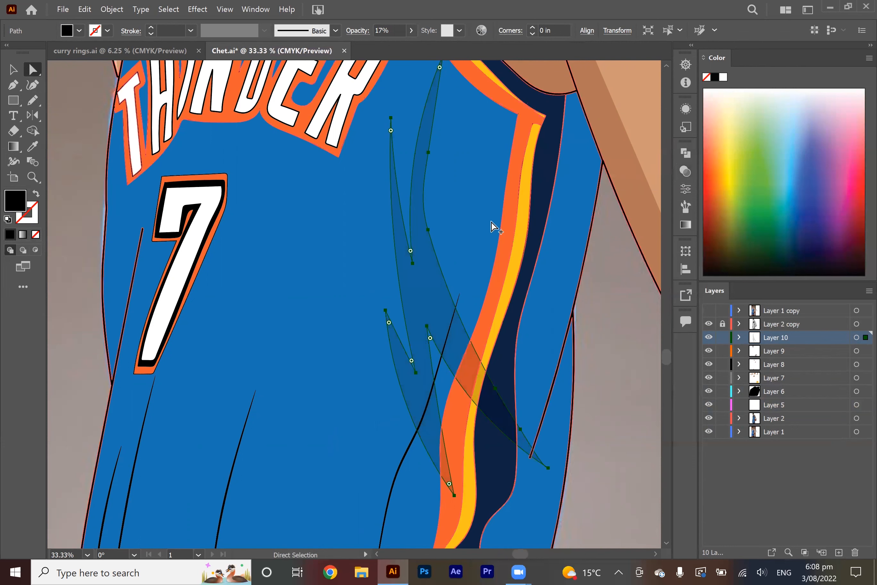
scroll(491, 222, "down", 3)
key("ctrl+shift+a")
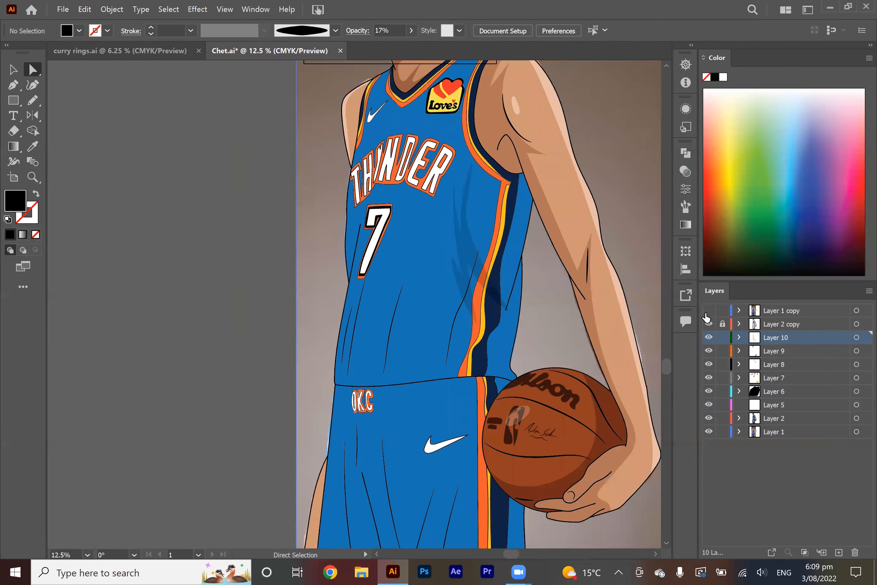
Show and hide Layer 1 copy to compare the jersey folds with the reference photo.
left_click(709, 310)
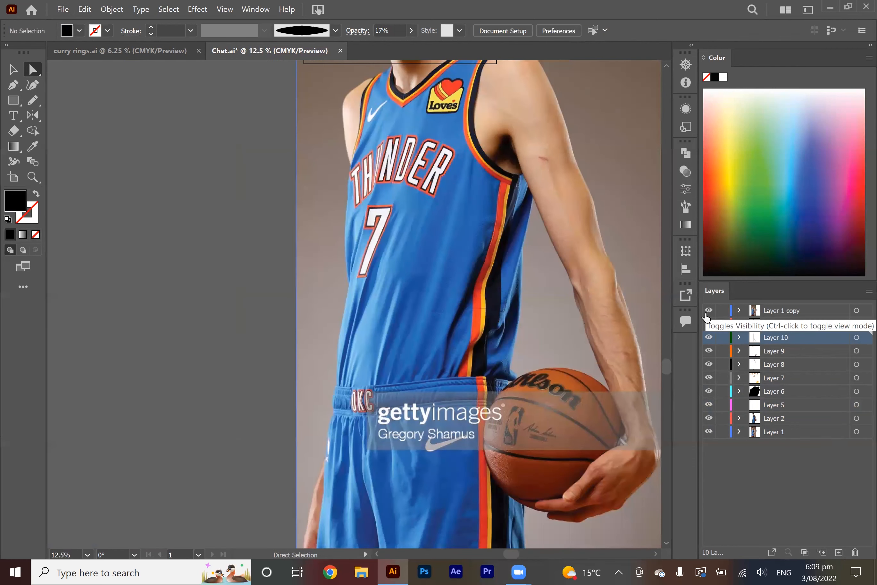
left_click(708, 310)
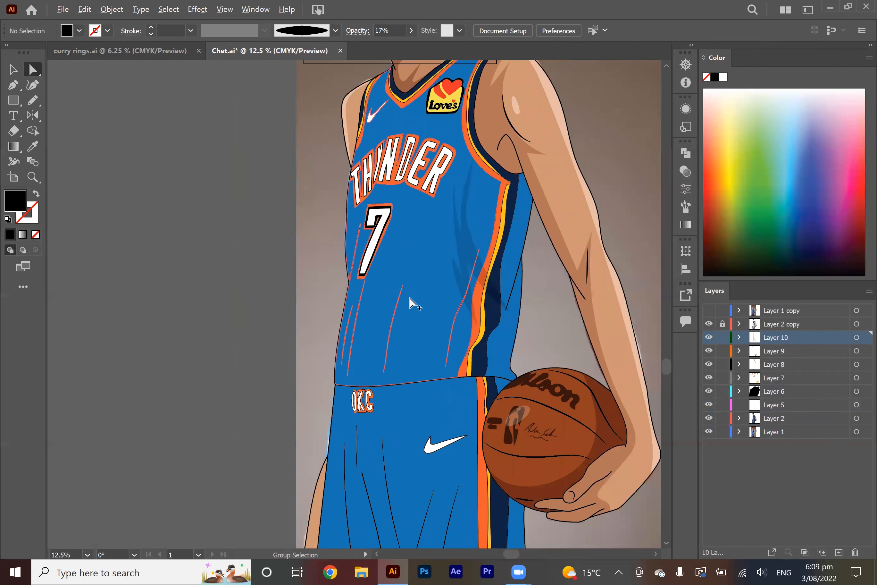
scroll(413, 309, "down", 2)
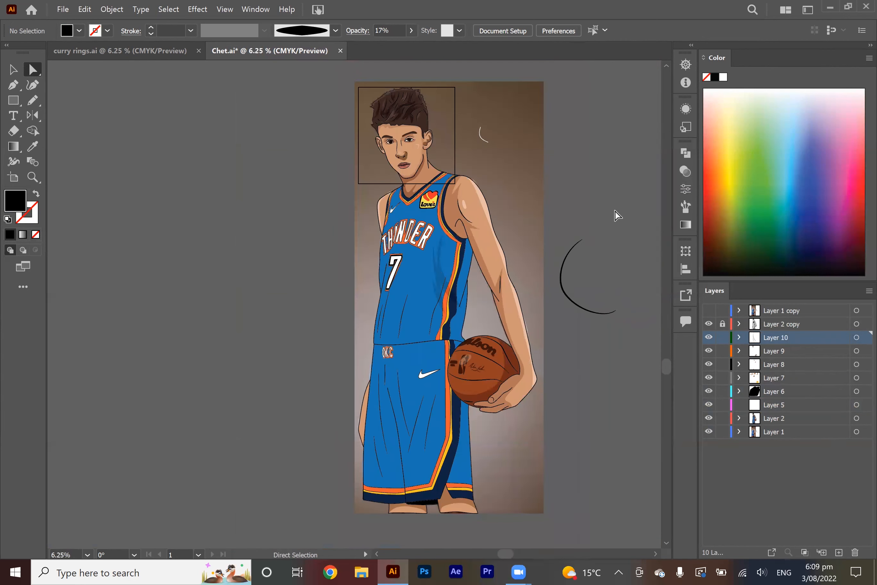
Draw more black shadow shapes over the jersey on Layer 10, along the hem, side panel, armhole and chest beside the number.
scroll(415, 288, "up", 2)
key("n")
mouse_move(500, 353)
left_mouse_down()
mouse_move(478, 273)
mouse_move(360, 311)
mouse_move(467, 374)
mouse_move(497, 355)
left_mouse_up()
mouse_move(466, 138)
left_mouse_down()
mouse_move(471, 199)
mouse_move(524, 159)
mouse_move(467, 124)
left_mouse_up()
scroll(435, 132, "up", 1)
mouse_move(384, 160)
left_mouse_down()
mouse_move(392, 285)
mouse_move(380, 166)
left_mouse_up()
scroll(377, 181, "down", 2)
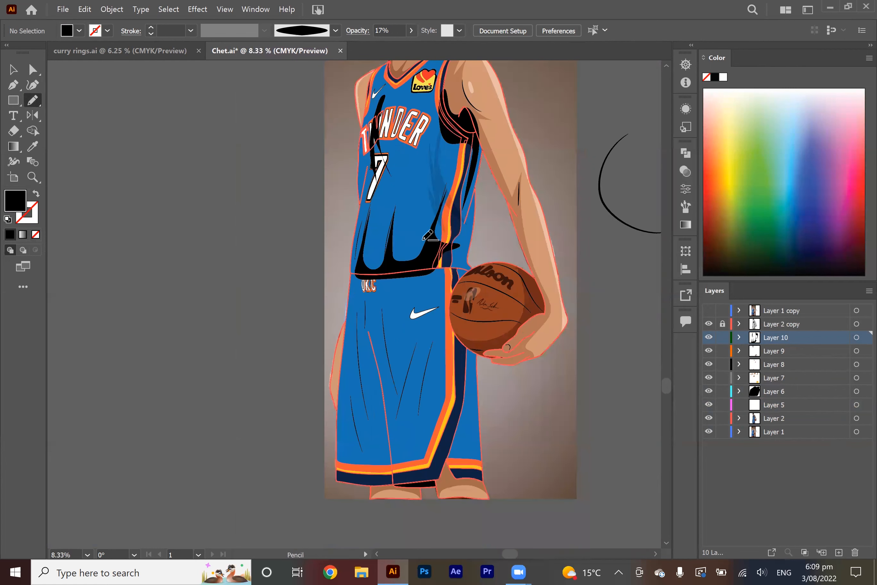
Lower the opacity of the black fold shadow shapes on the jersey to make them semi-transparent.
scroll(285, 111, "up", 4)
left_click(284, 107, "shift")
left_click(685, 171)
left_click(558, 167)
left_click(555, 211)
left_click(653, 166)
left_click_drag(654, 183, 617, 184)
left_click(686, 170)
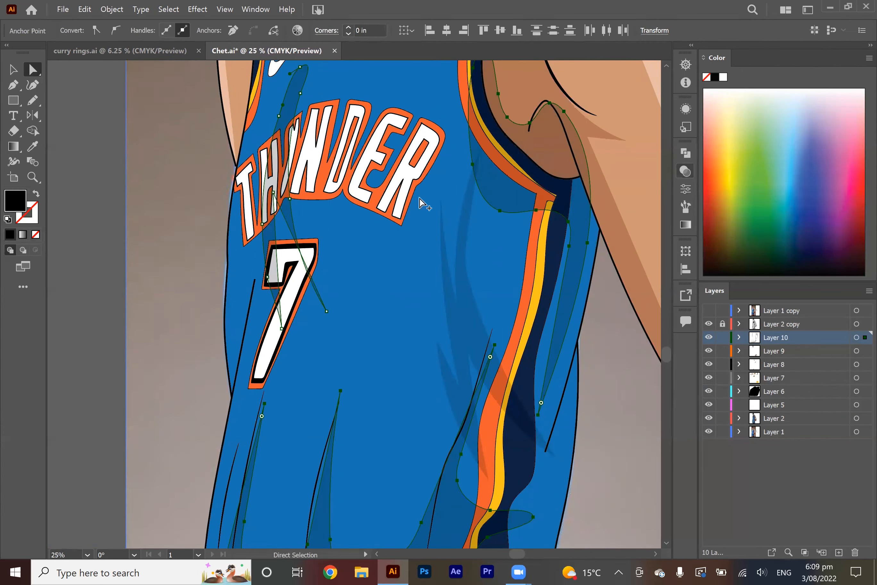
Prepare to draw inside the main blue shape of the shorts, with the fill set to the darker blue #116193.
scroll(428, 215, "down", 5)
scroll(411, 286, "up", 3)
scroll(255, 270, "down", 1)
left_click(377, 339)
double_click(15, 200)
left_click(606, 211)
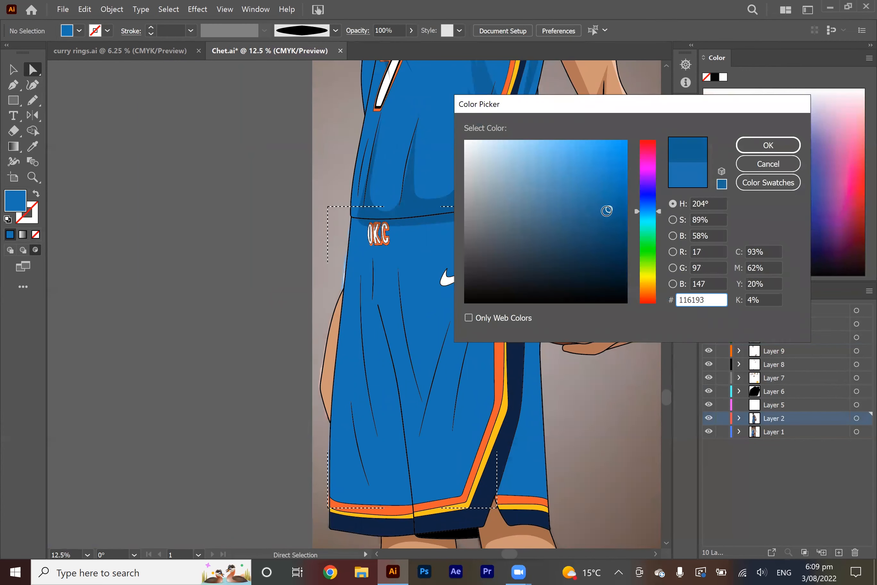
key("Return")
Draw tapering darker blue fold shadows inside the shorts with the Pencil tool, following the crease lines between waistband and hem.
key("n")
left_click_drag(415, 505, 434, 445)
left_click_drag(483, 301, 436, 463)
left_click_drag(454, 325, 432, 421)
left_click_drag(405, 260, 419, 389)
left_click_drag(363, 264, 375, 428)
left_click_drag(396, 415, 361, 487)
left_click_drag(374, 396, 347, 515)
scroll(461, 467, "up", 3)
mouse_move(222, 286)
left_mouse_down()
mouse_move(362, 286)
mouse_move(226, 226)
mouse_move(226, 283)
left_mouse_up()
scroll(384, 237, "down", 2)
scroll(385, 237, "down", 3)
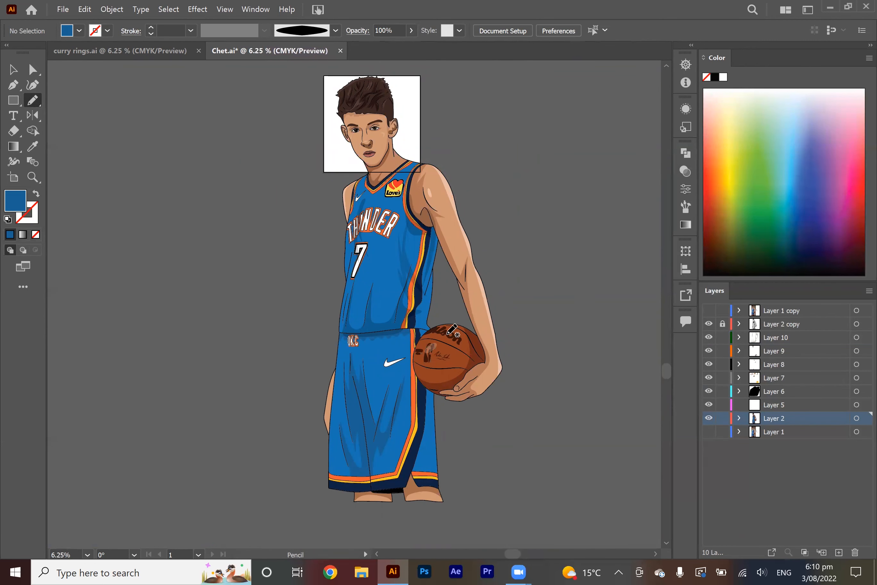
Duplicate Layer 1, show the copy and move its reference photo about 25.9 in left, beside the illustration.
left_click(709, 311)
left_click(708, 311)
left_click_drag(789, 435, 839, 552)
left_click(708, 431)
key("a")
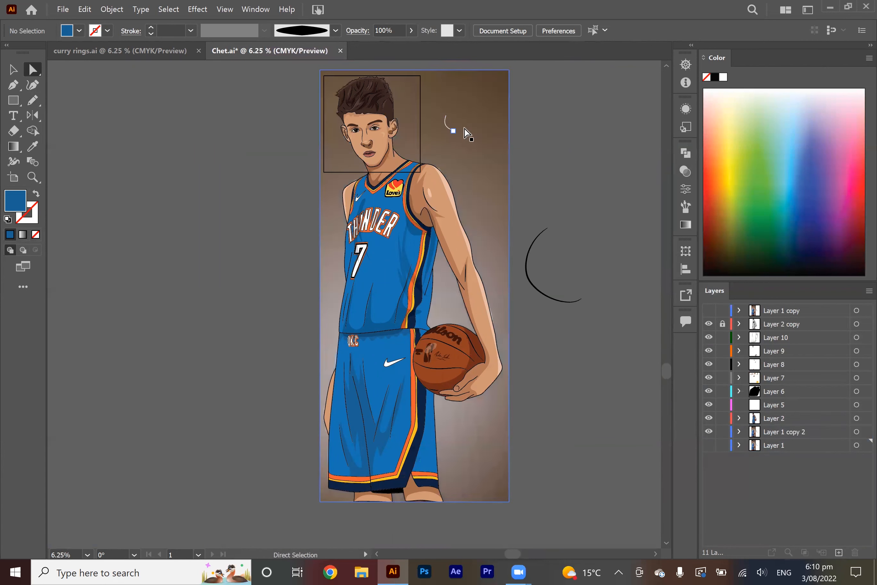
left_click_drag(468, 133, 325, 131)
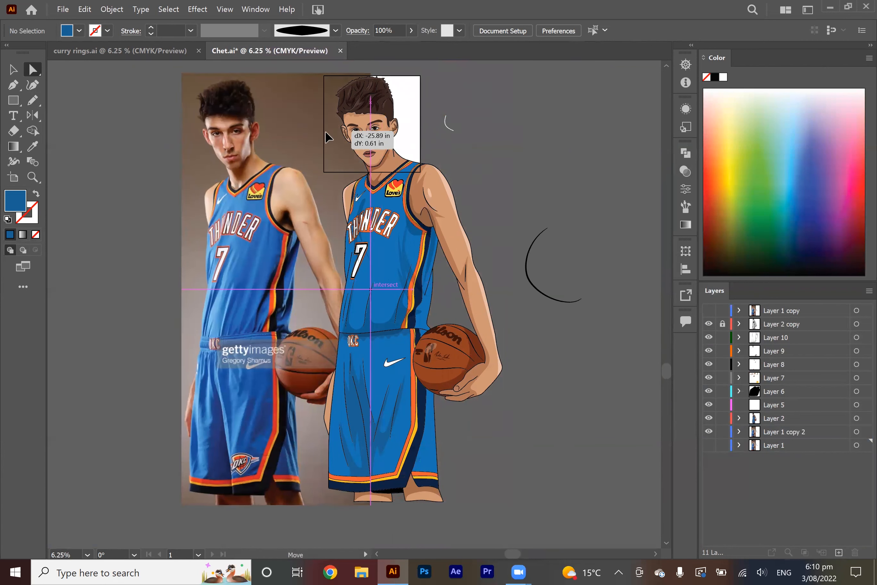
left_click(513, 157)
Show and hide Layer 1 copy 2 to compare the finished illustration with the reference photo, leaving the photo hidden.
left_click(708, 431)
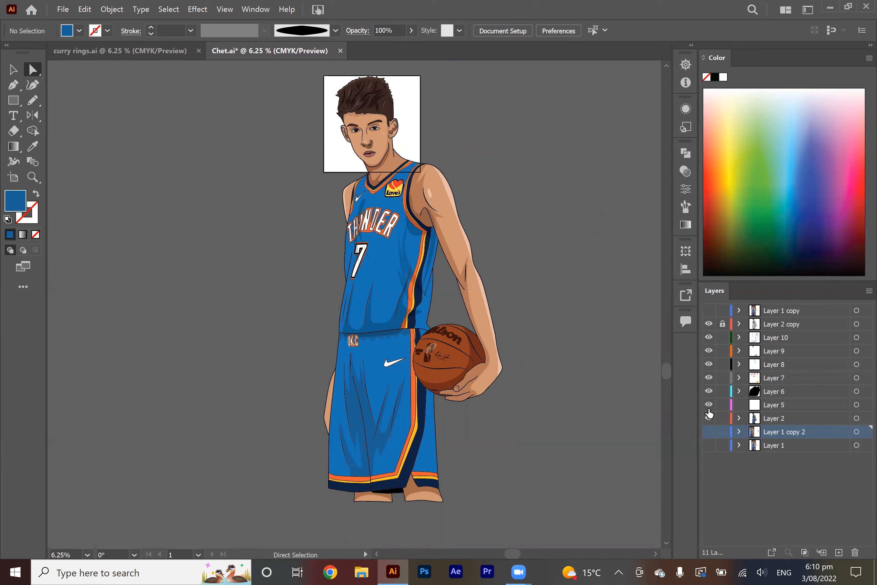
left_click(709, 432)
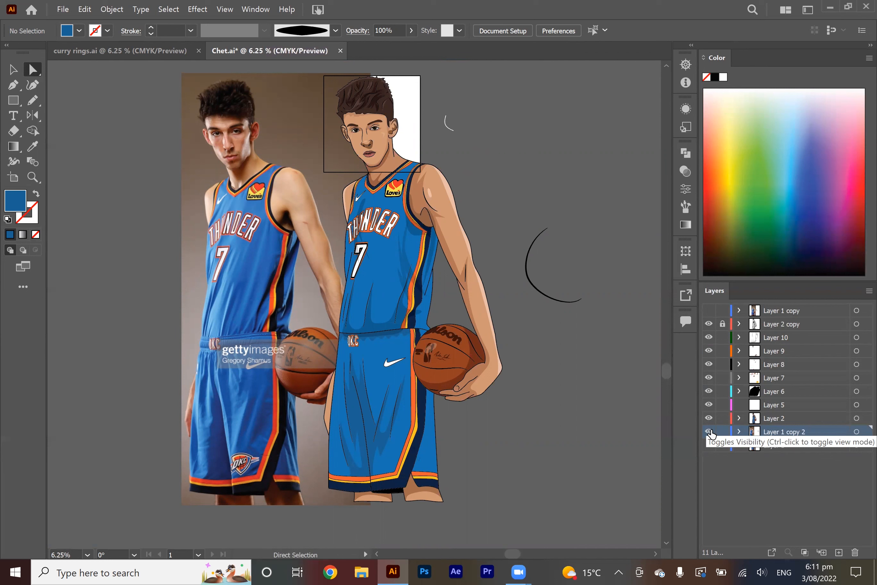
left_click(709, 432)
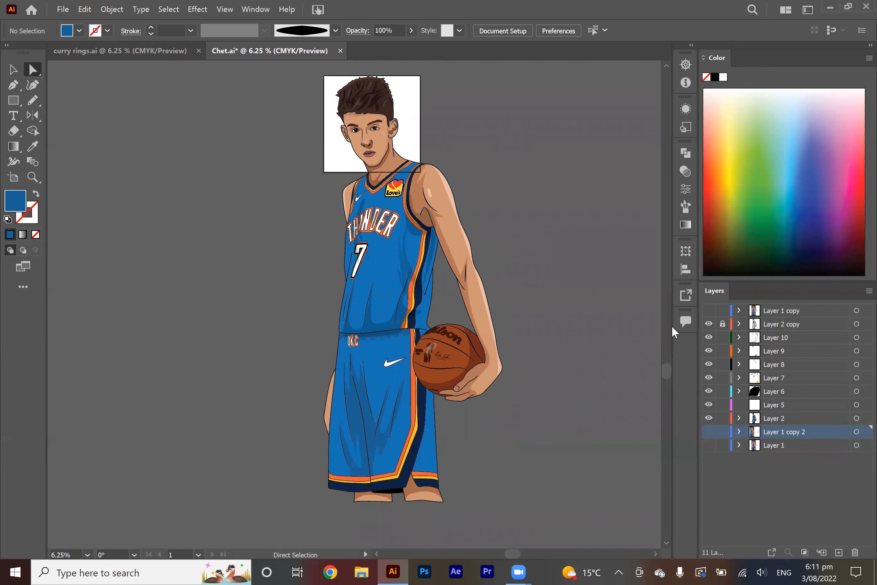